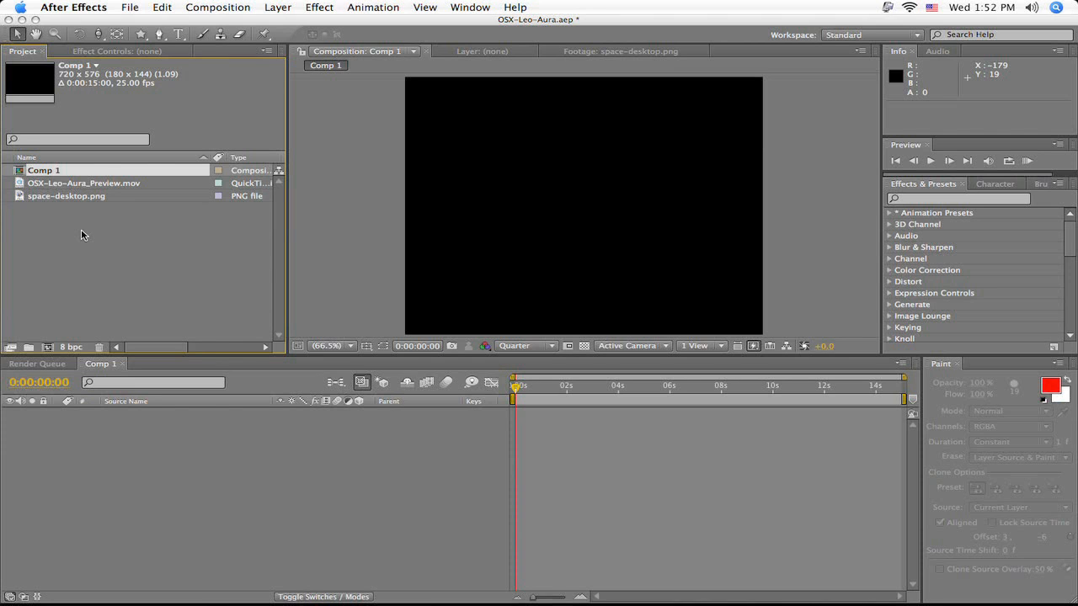
Examine the space-desktop.png image and play and scrub through the OSX-Leo-Aura_Preview.mov movie.
{"action": "double_click", "coordinate": [37, 199]}
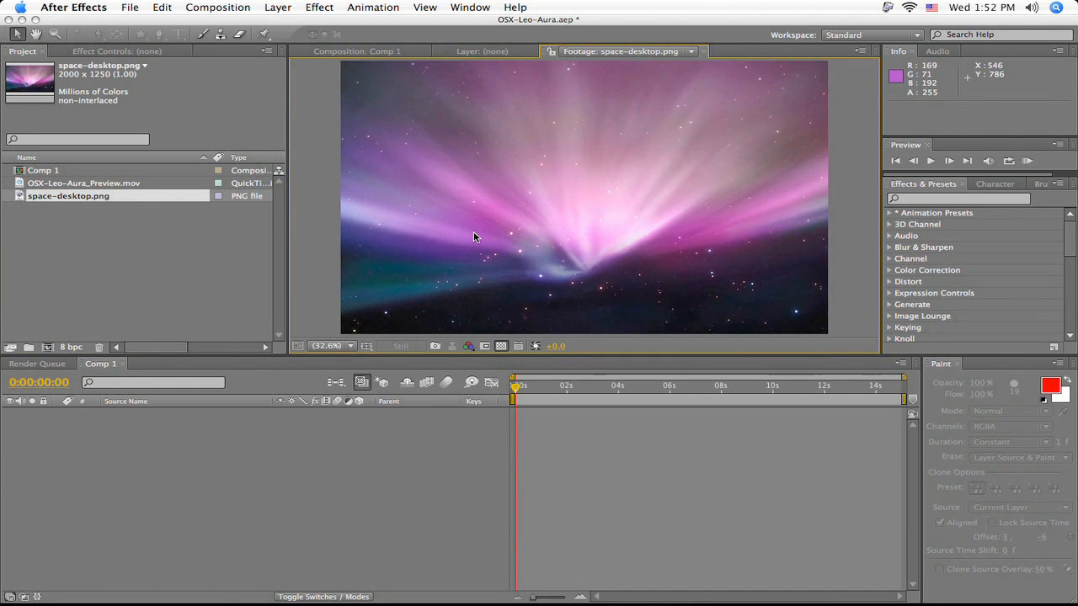
{"action": "left_click", "coordinate": [129, 187]}
{"action": "double_click", "coordinate": [129, 187]}
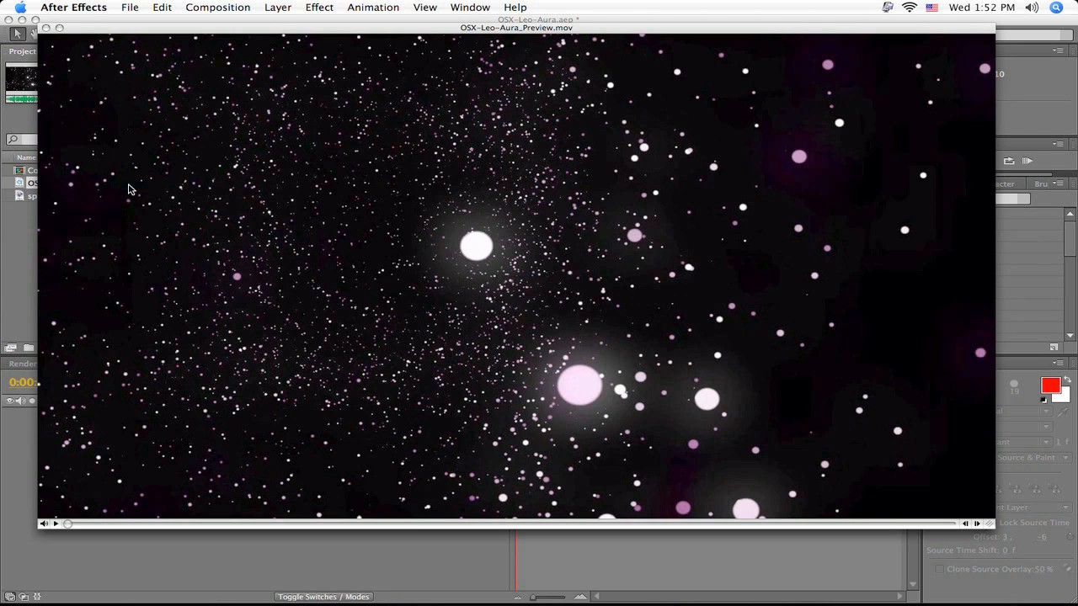
{"action": "left_click", "coordinate": [56, 525]}
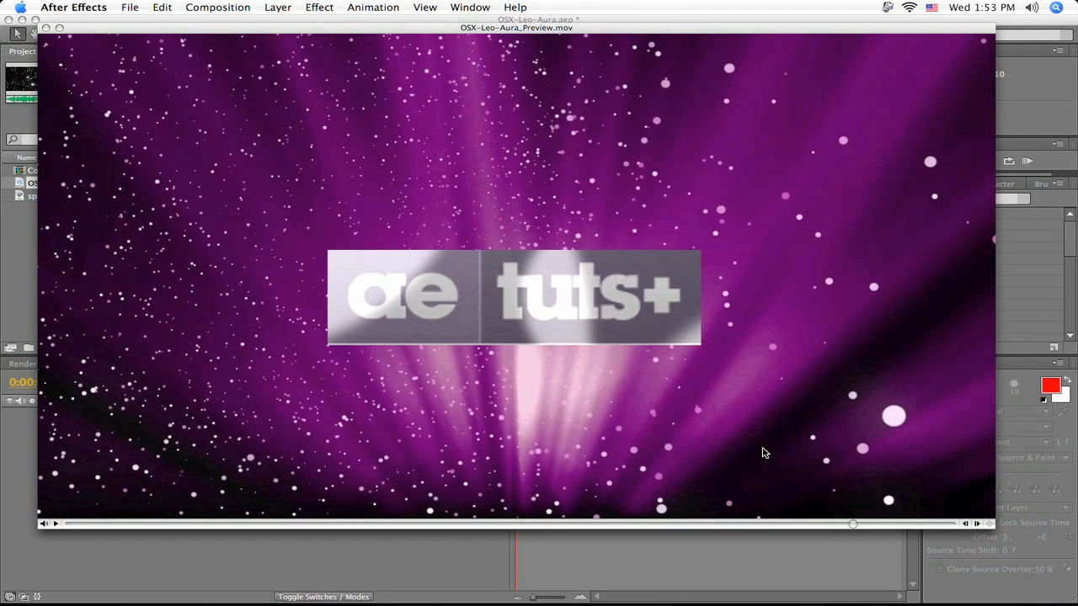
{"action": "left_click_drag", "start_coordinate": [854, 524], "coordinate": [360, 541]}
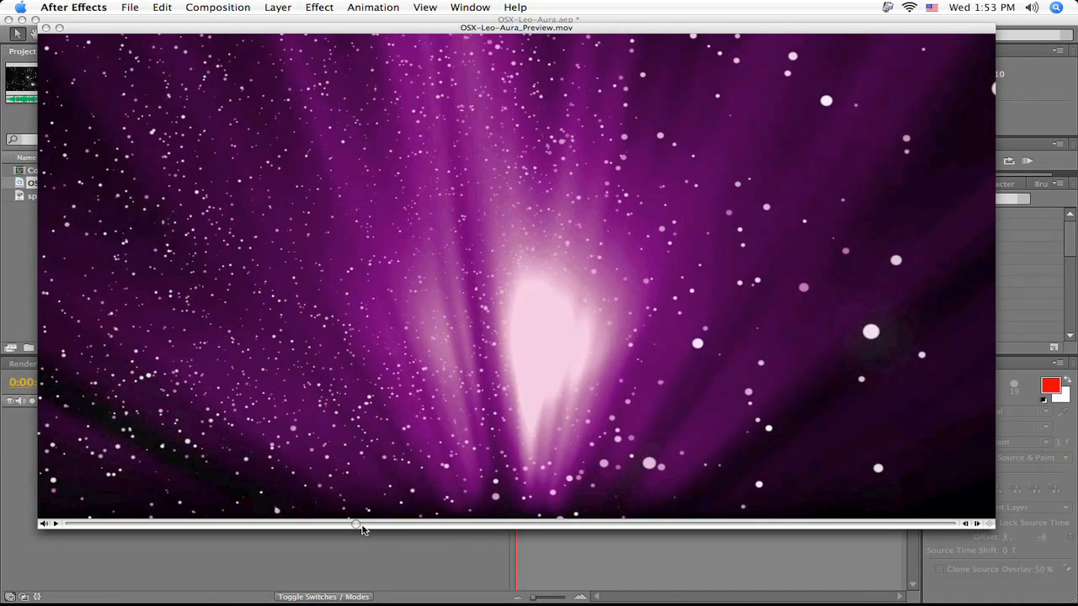
{"action": "left_click_drag", "start_coordinate": [357, 524], "coordinate": [598, 523]}
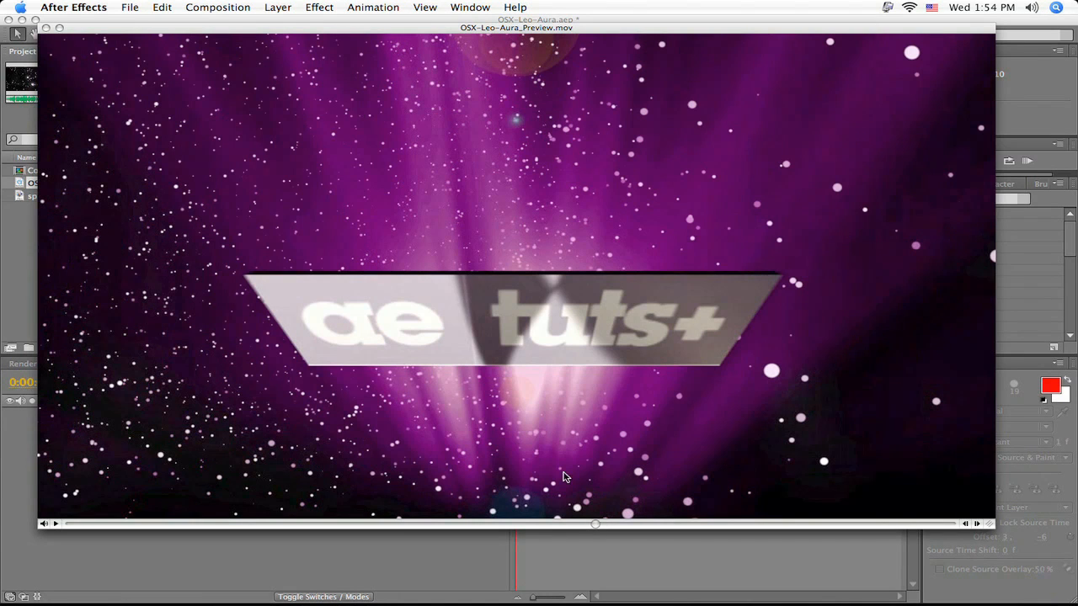
{"action": "left_click", "coordinate": [46, 30]}
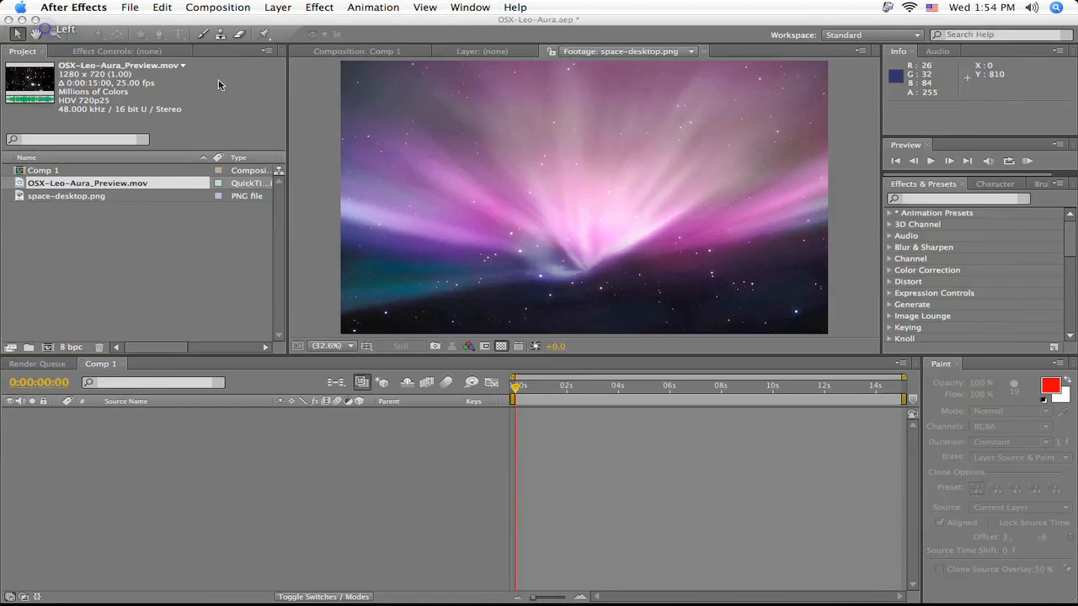
Return to the Comp 1 composition view and set its preview resolution to Third.
{"action": "left_click", "coordinate": [370, 56]}
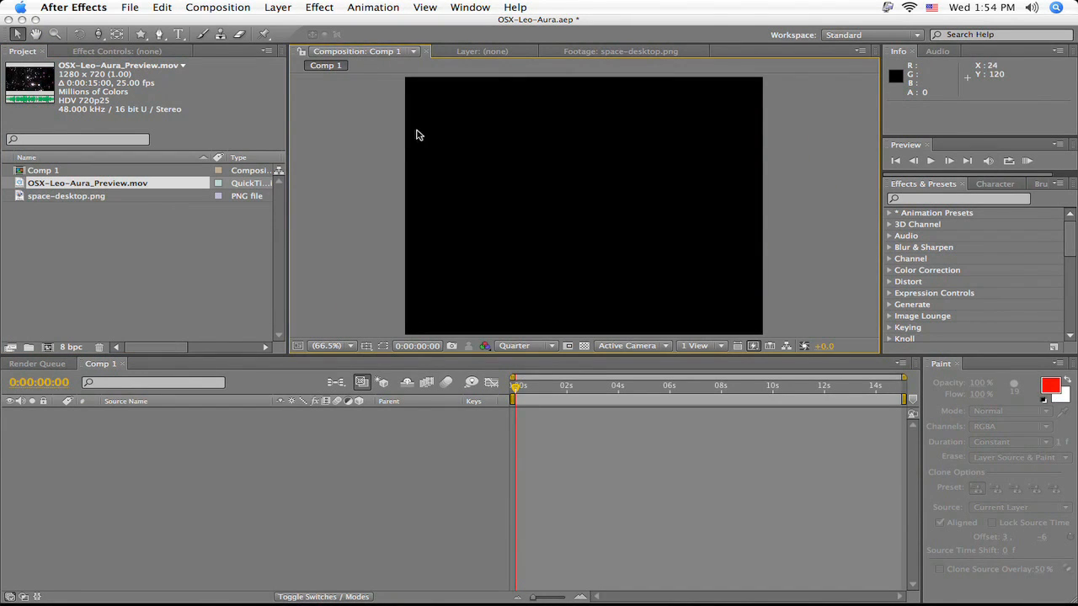
{"action": "left_click", "coordinate": [509, 350]}
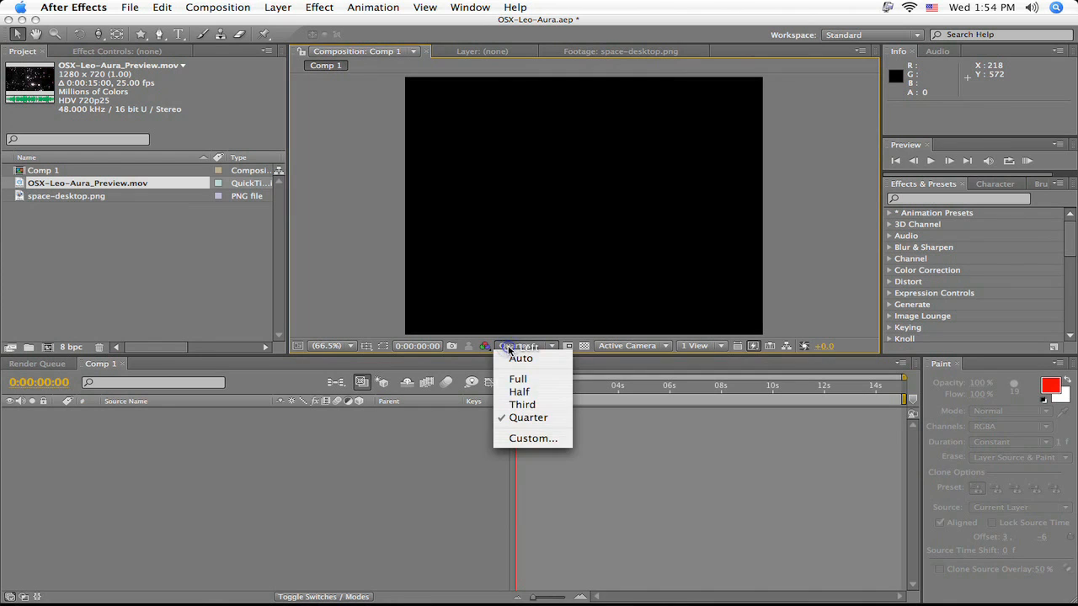
{"action": "left_click", "coordinate": [518, 404]}
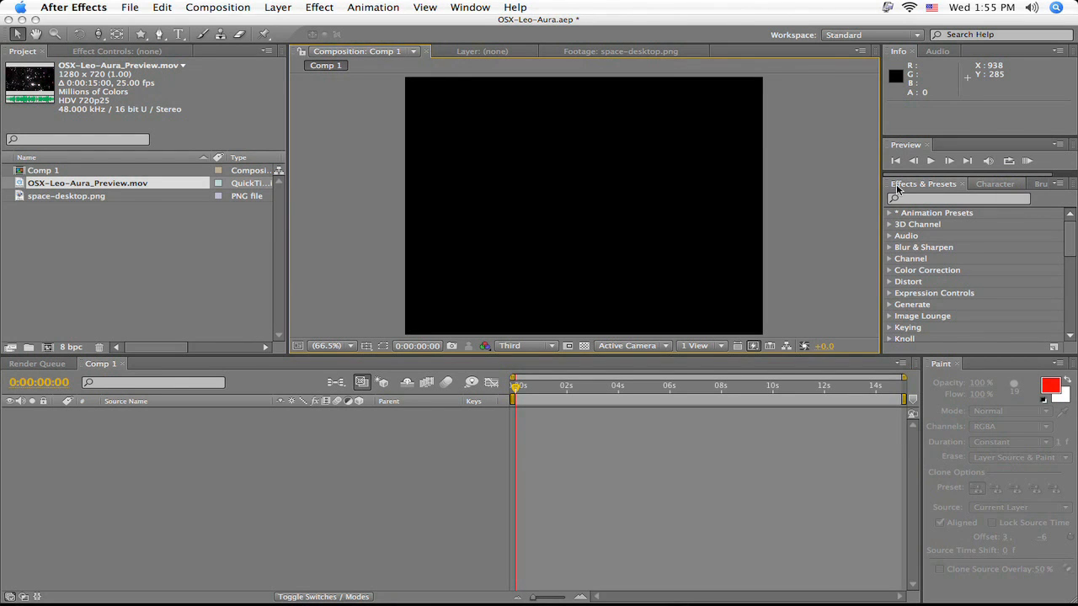
Search the available effects for "shi" to locate the Trapcode Shine effect, and look over the effect categories.
{"action": "key", "text": "super+6"}
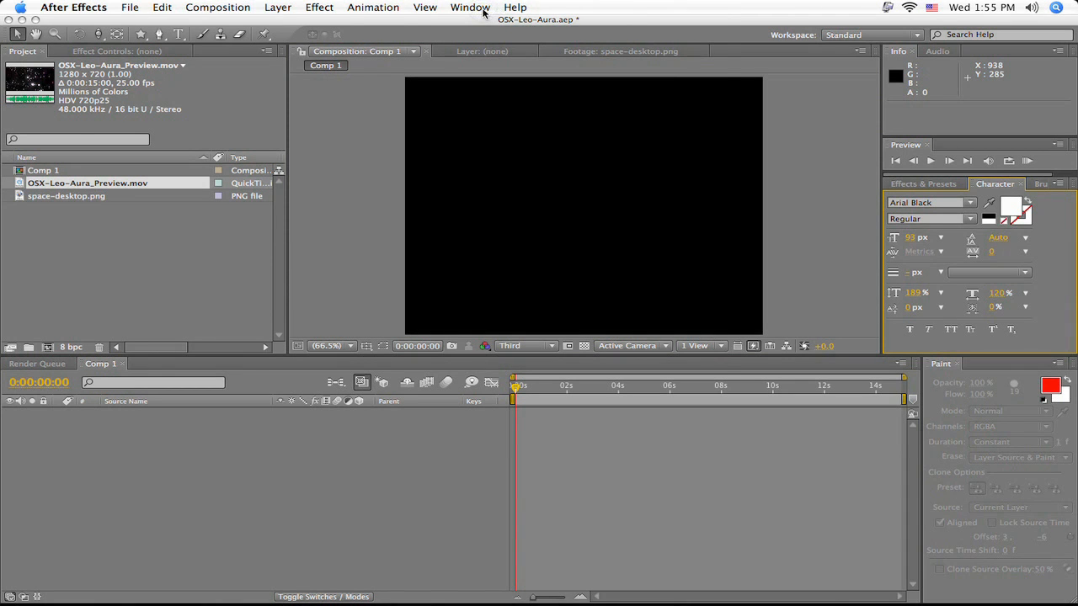
{"action": "left_click", "coordinate": [484, 10]}
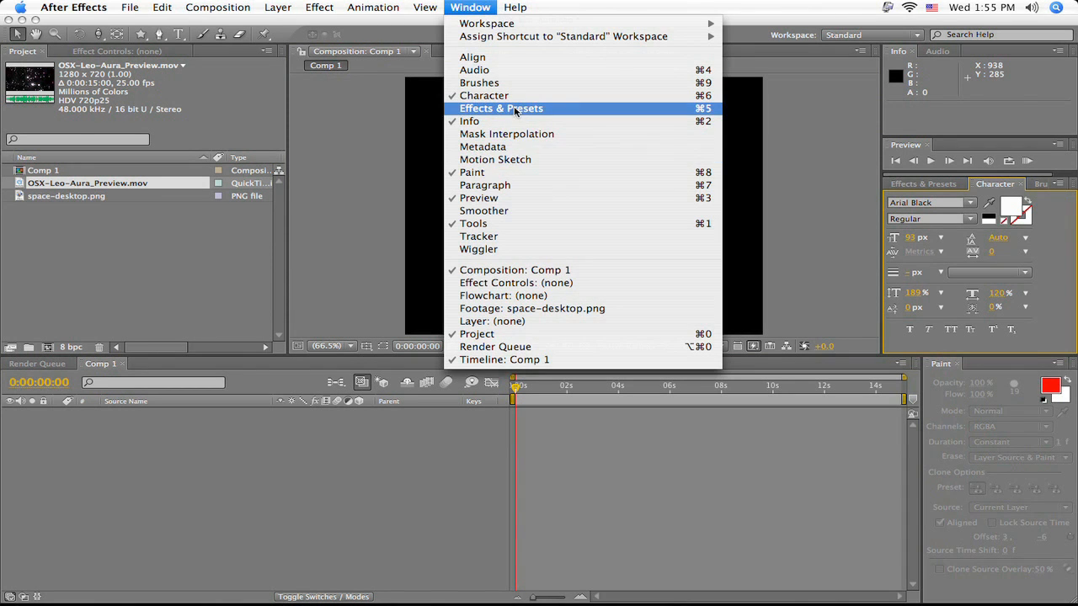
{"action": "left_click", "coordinate": [462, 110]}
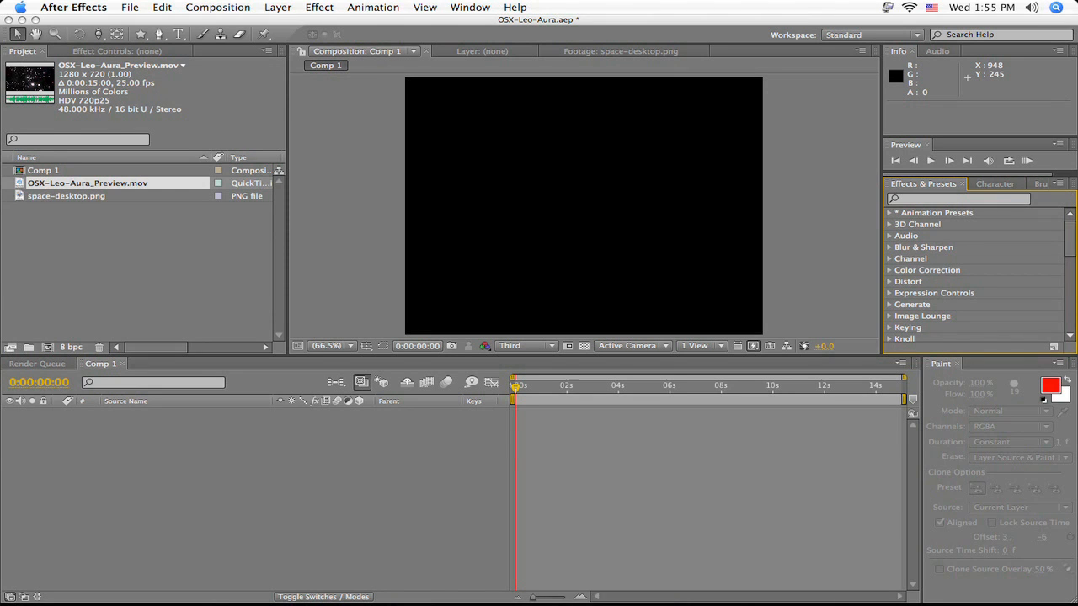
{"action": "left_click", "coordinate": [929, 200]}
{"action": "type", "text": "s"}
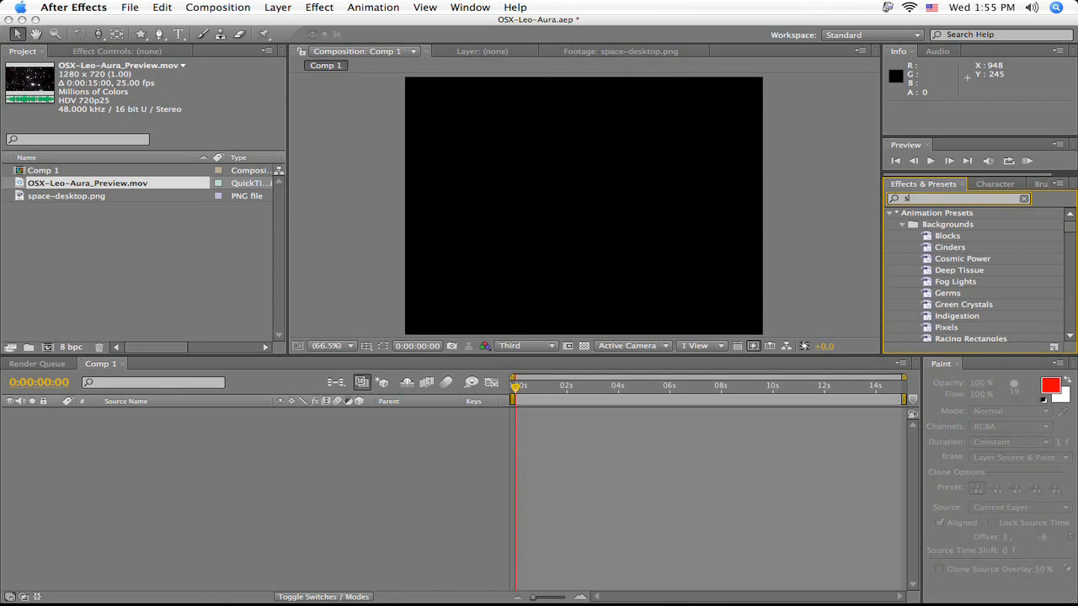
{"action": "type", "text": "h"}
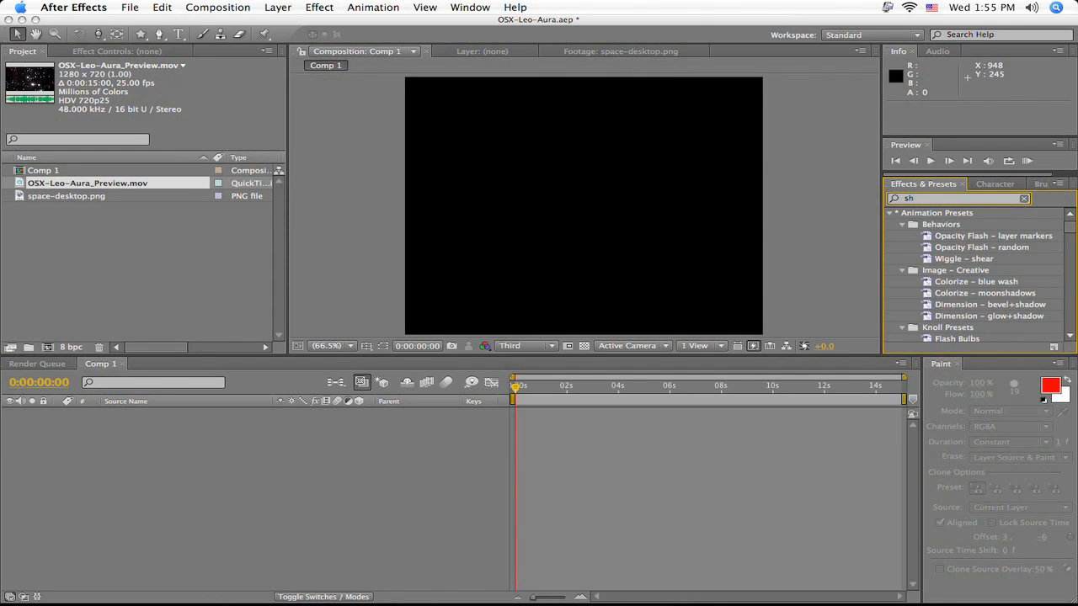
{"action": "type", "text": "i"}
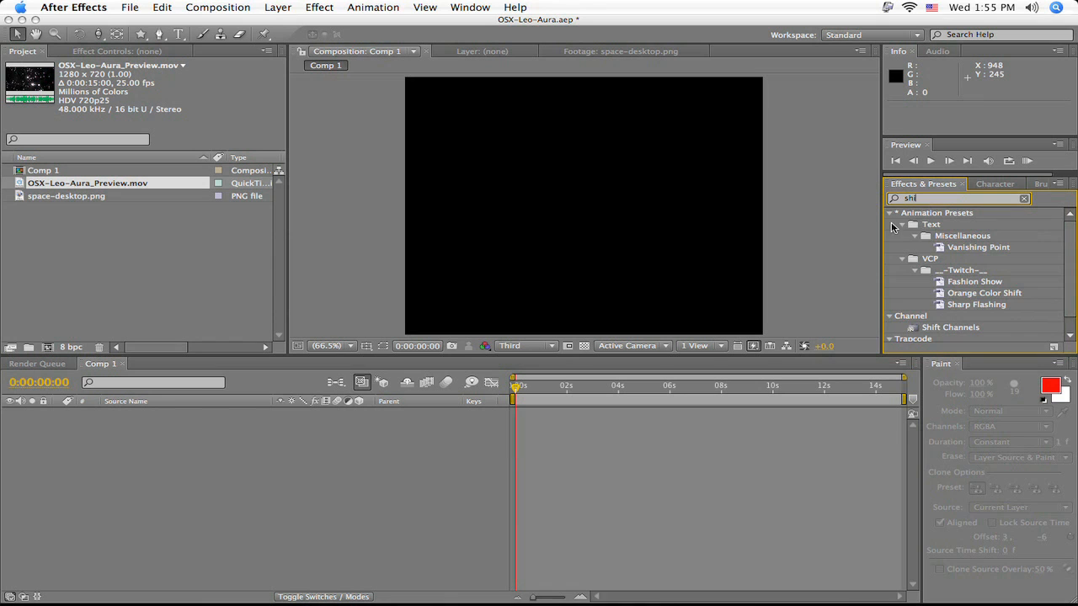
{"action": "left_click", "coordinate": [890, 213]}
{"action": "left_click", "coordinate": [934, 259]}
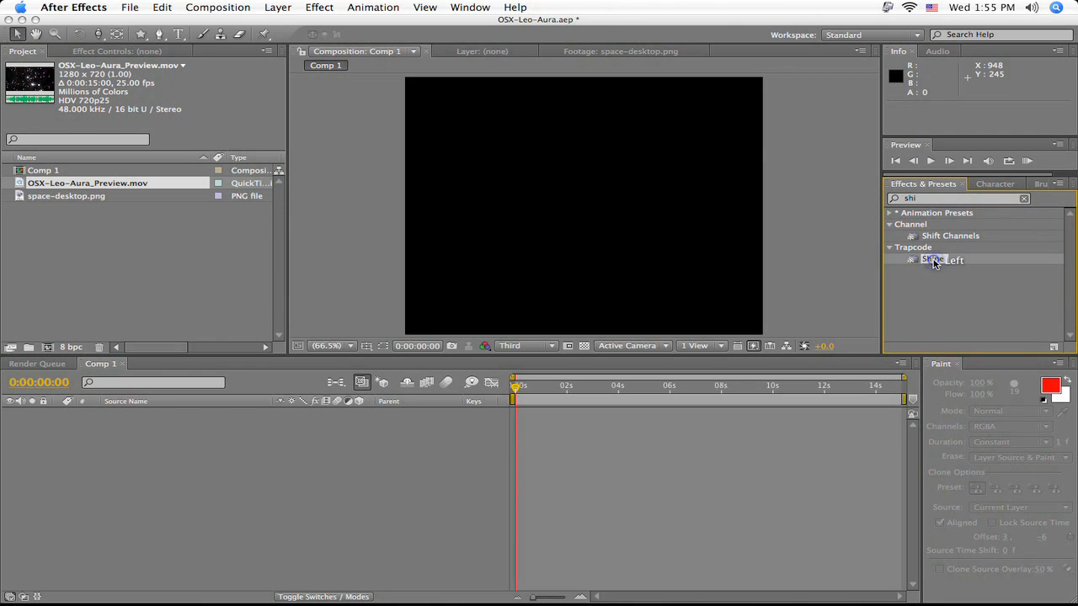
{"action": "double_click", "coordinate": [906, 199]}
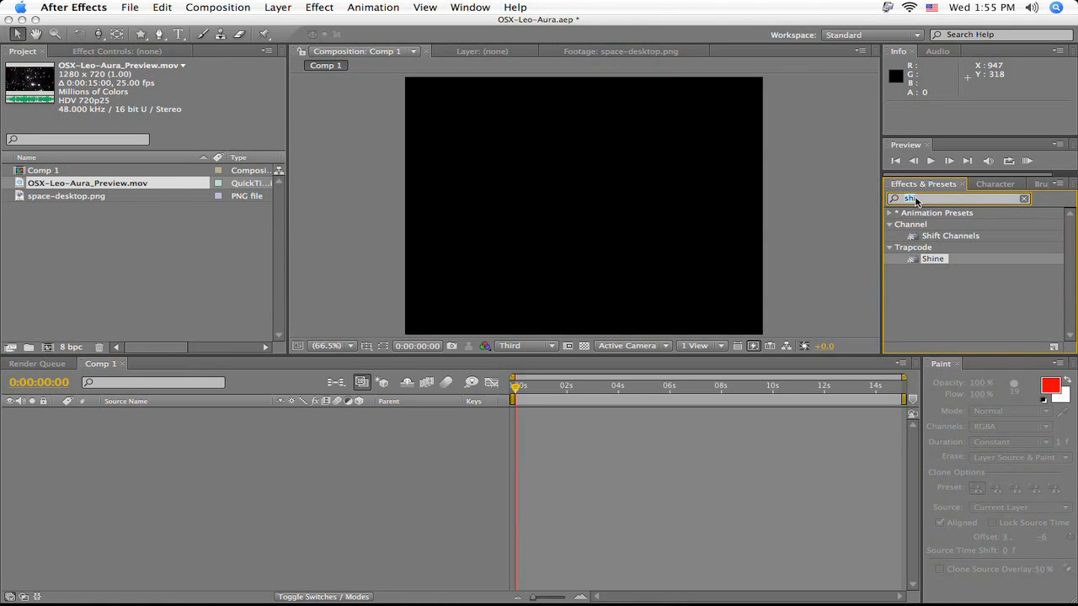
{"action": "left_click", "coordinate": [325, 9]}
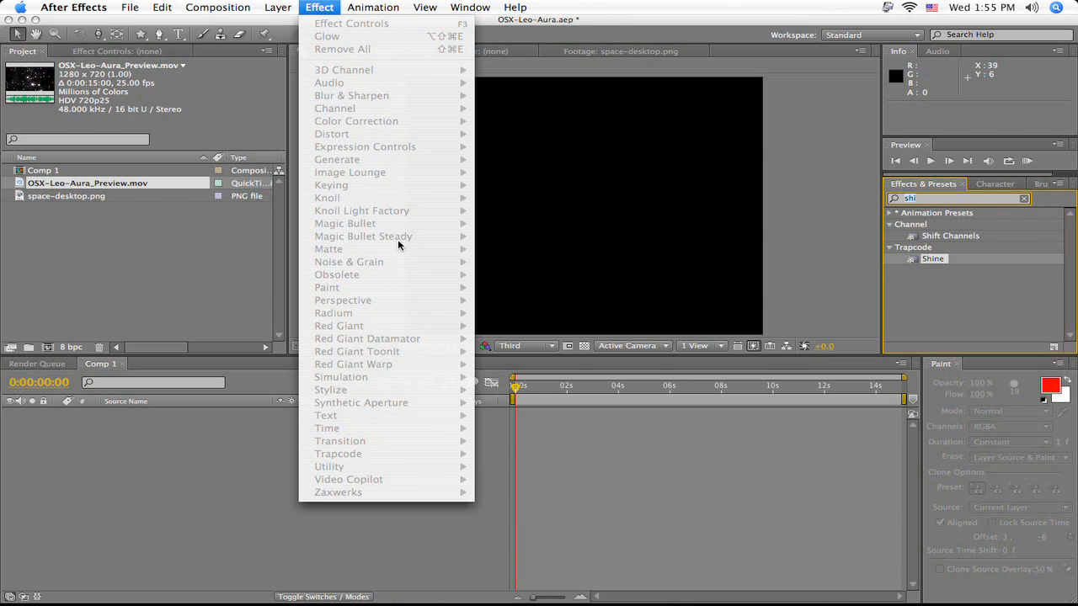
{"action": "left_click", "coordinate": [795, 231]}
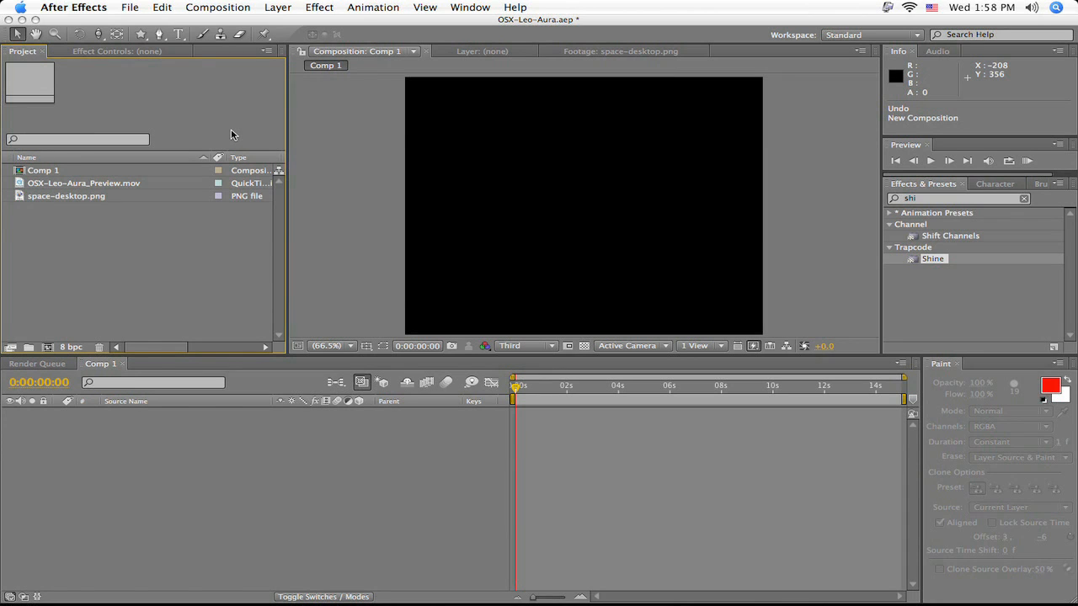
Create a new composition named "Aura-Setup" with the PAL D1/DV preset, 25 frames per second and a 15-second duration.
{"action": "left_click", "coordinate": [221, 10]}
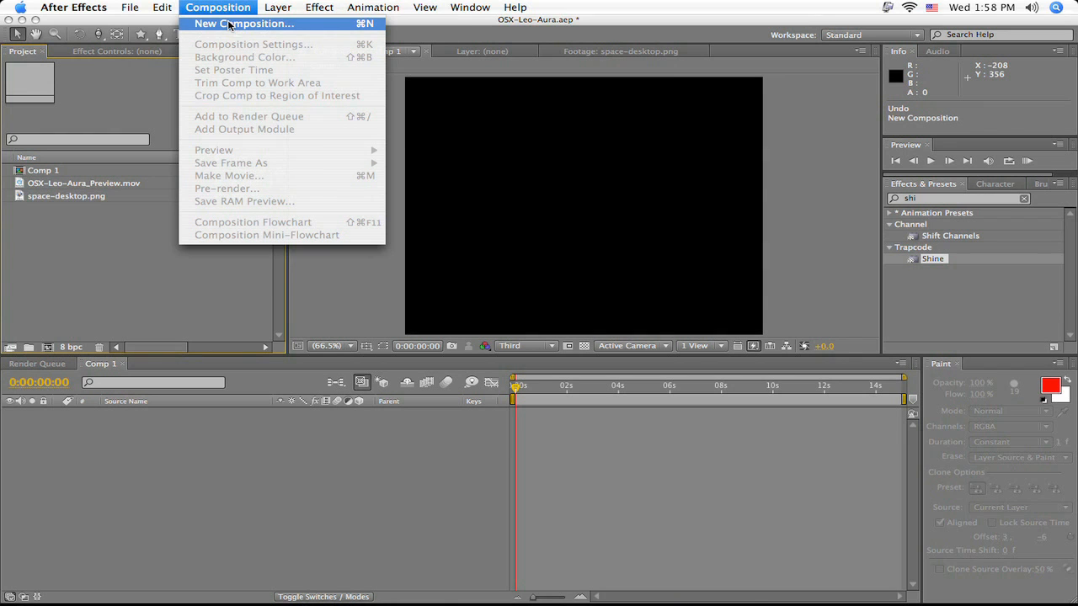
{"action": "left_click", "coordinate": [227, 24]}
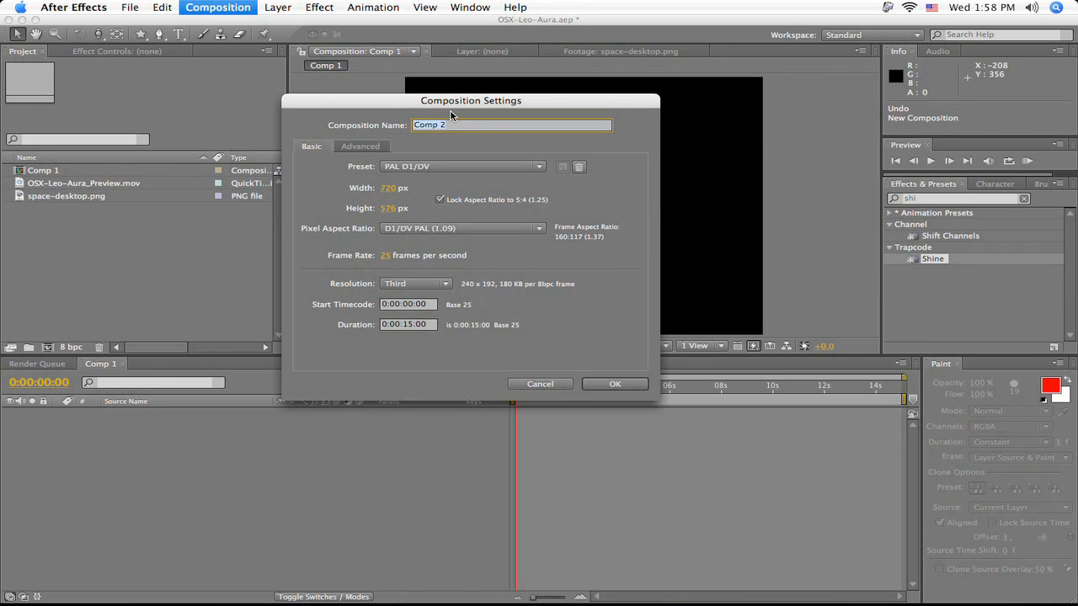
{"action": "type", "text": "A"}
{"action": "left_click", "coordinate": [610, 385]}
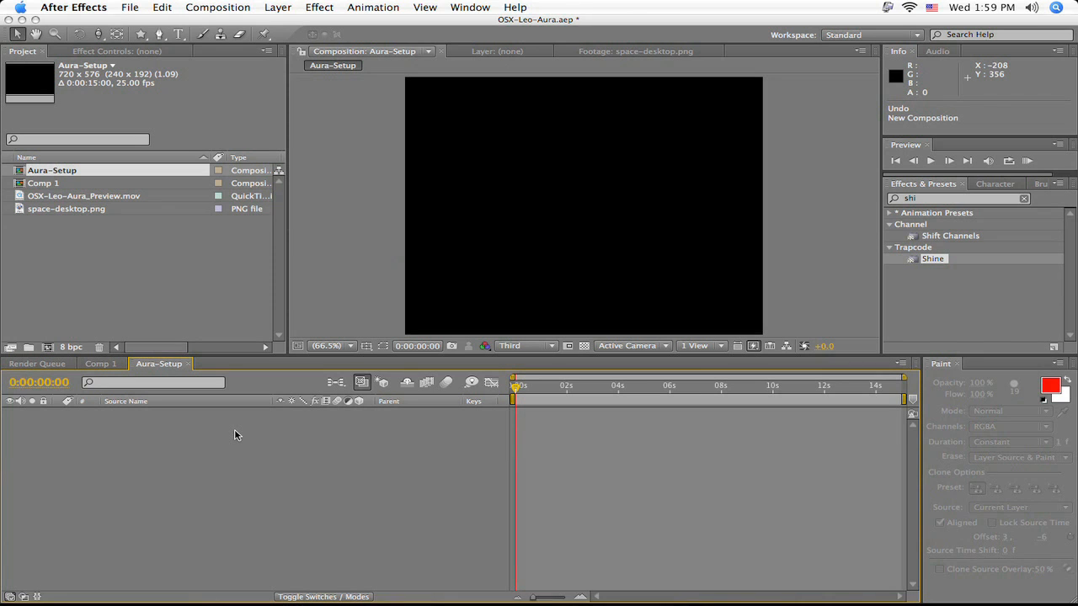
Add a black 720 x 576 px solid named "Fractal-Polar-Lense" to the Aura-Setup composition.
{"action": "key", "text": "super+y"}
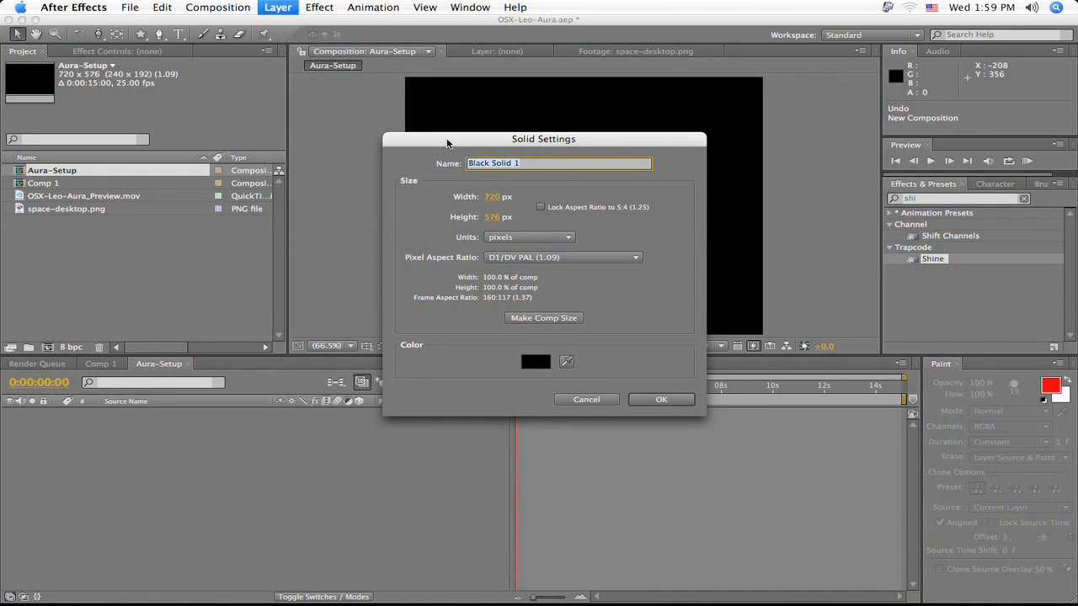
{"action": "type", "text": "Fractal-Polar-Lense"}
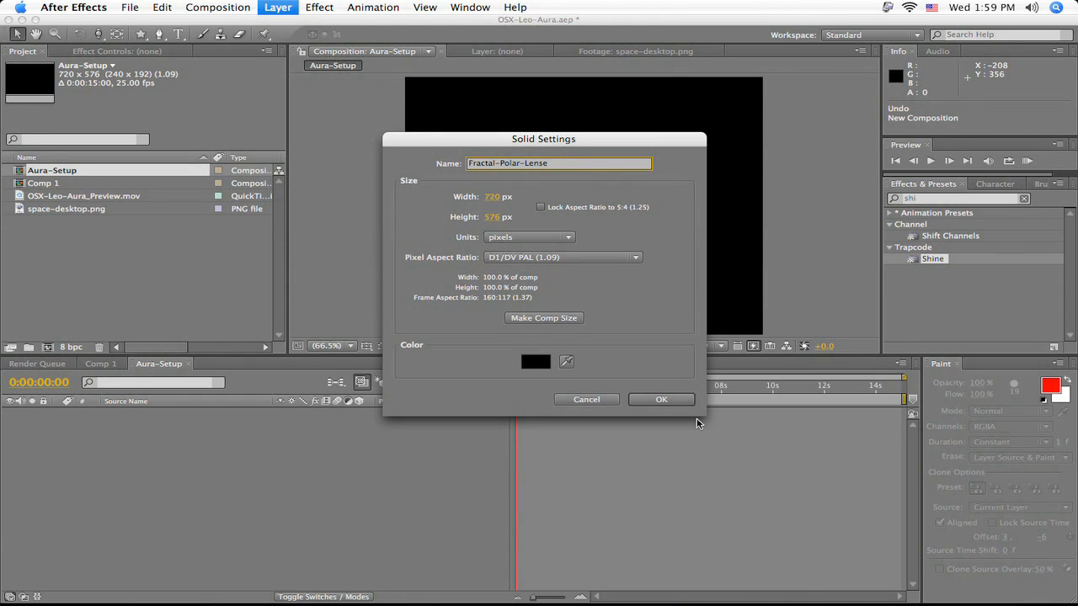
{"action": "left_click", "coordinate": [642, 401]}
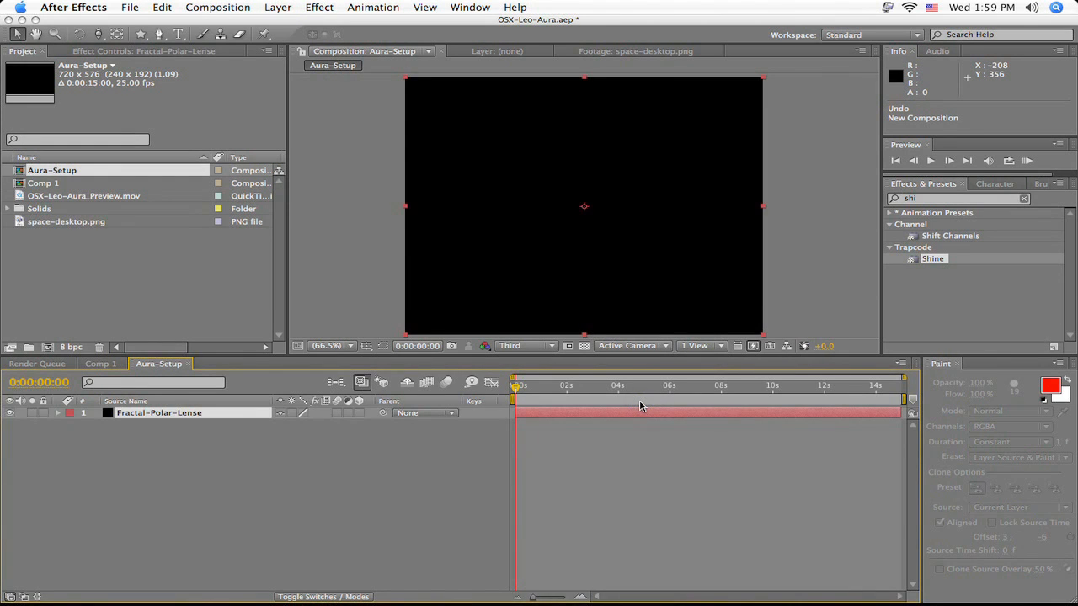
Find the Fractal Noise effect by searching for "fract" and apply it to the Fractal-Polar-Lense layer.
{"action": "left_click", "coordinate": [914, 197]}
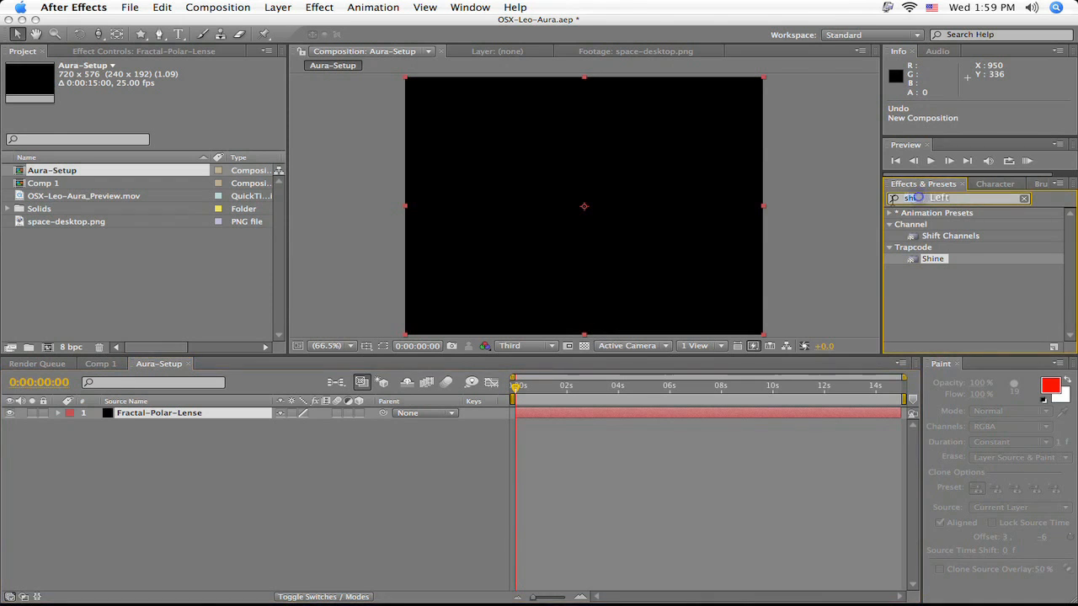
{"action": "type", "text": "frac"}
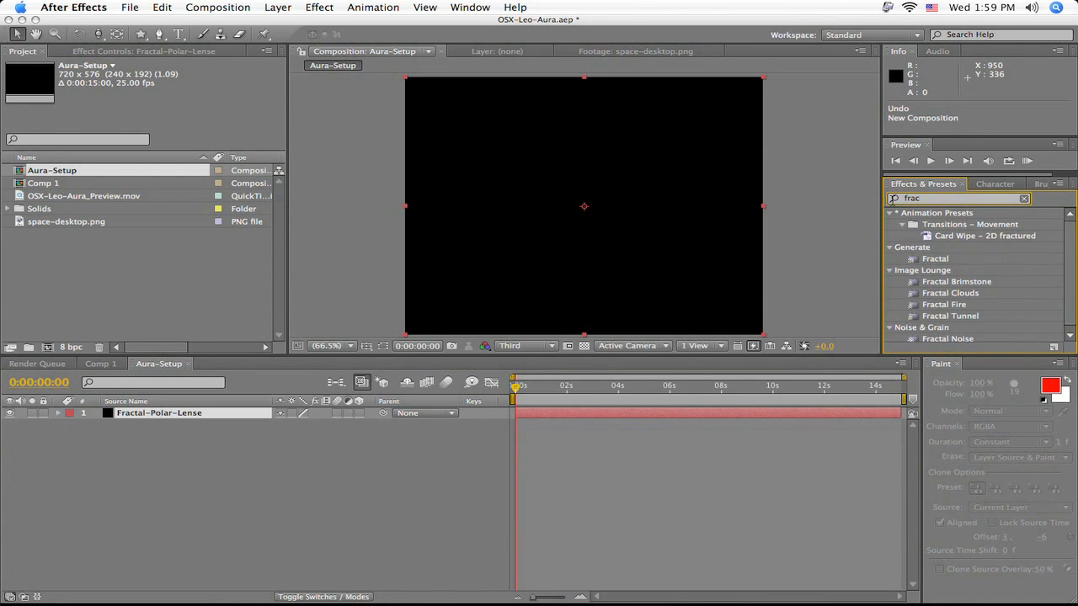
{"action": "type", "text": "a"}
{"action": "key", "text": "BackSpace"}
{"action": "type", "text": "t"}
{"action": "left_click", "coordinate": [889, 213]}
{"action": "left_click", "coordinate": [949, 317]}
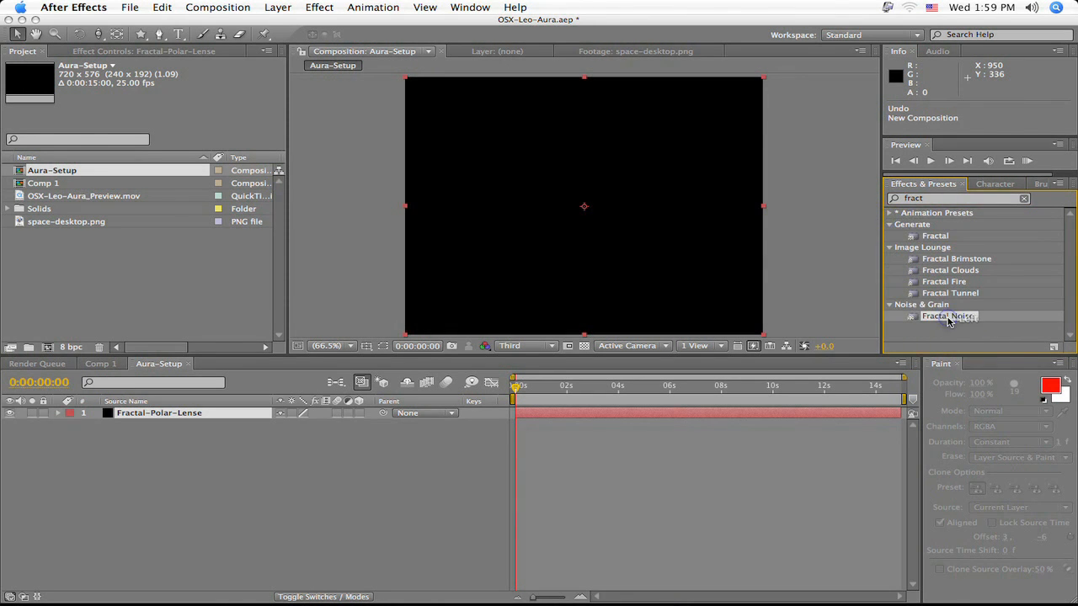
{"action": "left_click_drag", "start_coordinate": [948, 320], "coordinate": [772, 418]}
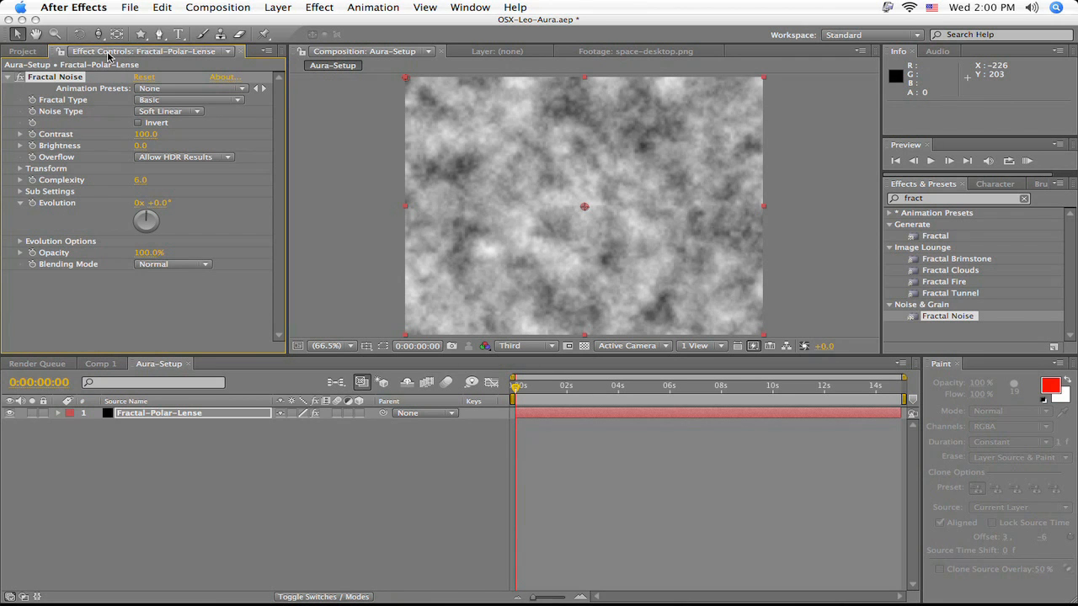
Apply the Curtain animation preset to Fractal Noise and set its contrast to 200 and brightness to -10.
{"action": "left_click", "coordinate": [149, 90]}
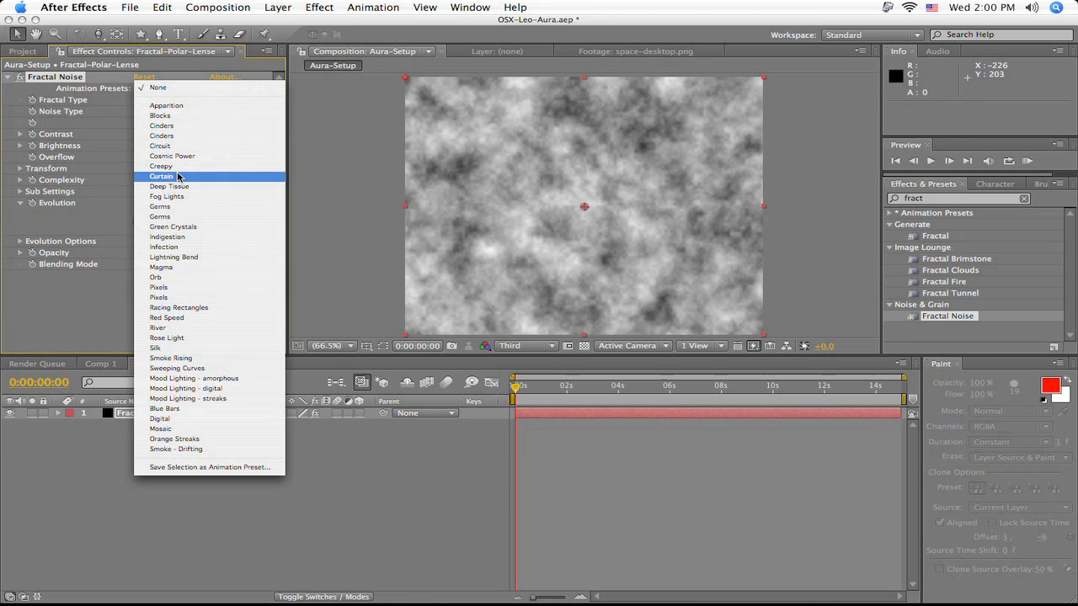
{"action": "left_click", "coordinate": [177, 176]}
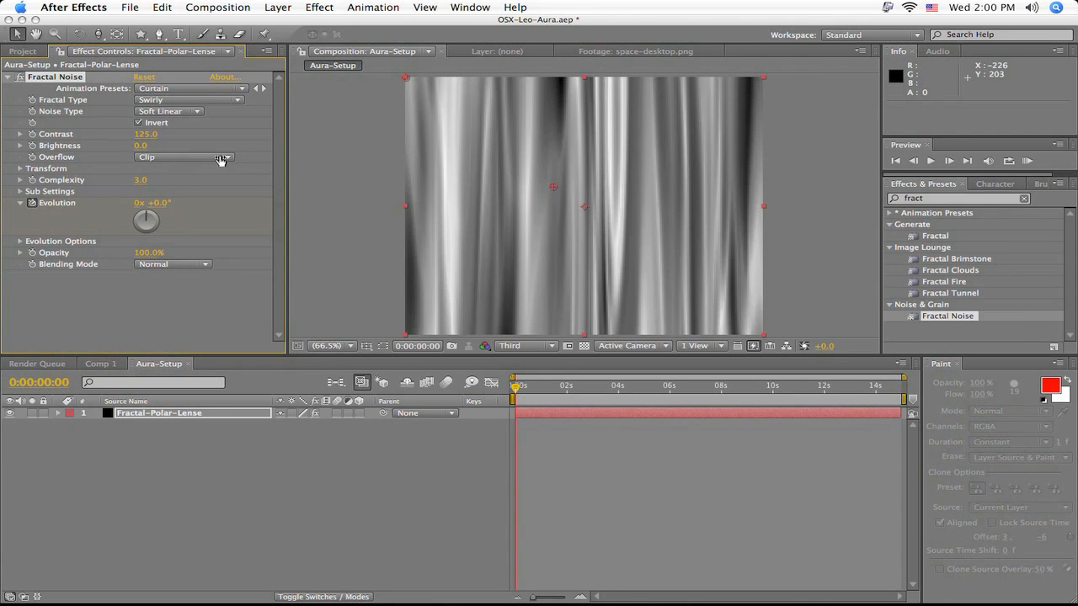
{"action": "left_click", "coordinate": [144, 133]}
{"action": "type", "text": "200"}
{"action": "key", "text": "Return"}
{"action": "left_click", "coordinate": [140, 146]}
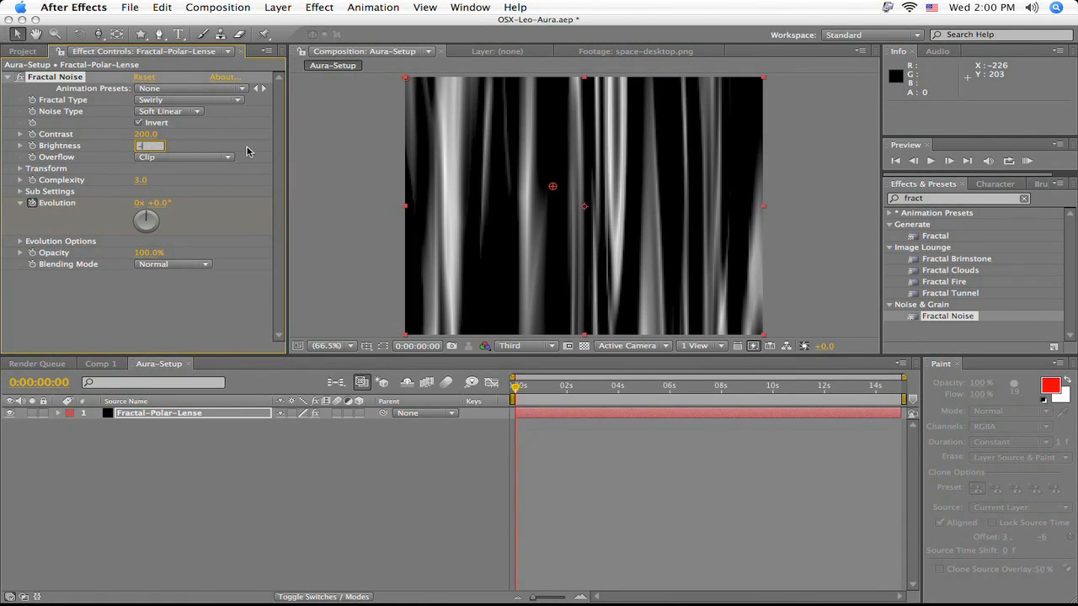
{"action": "key", "text": "Return"}
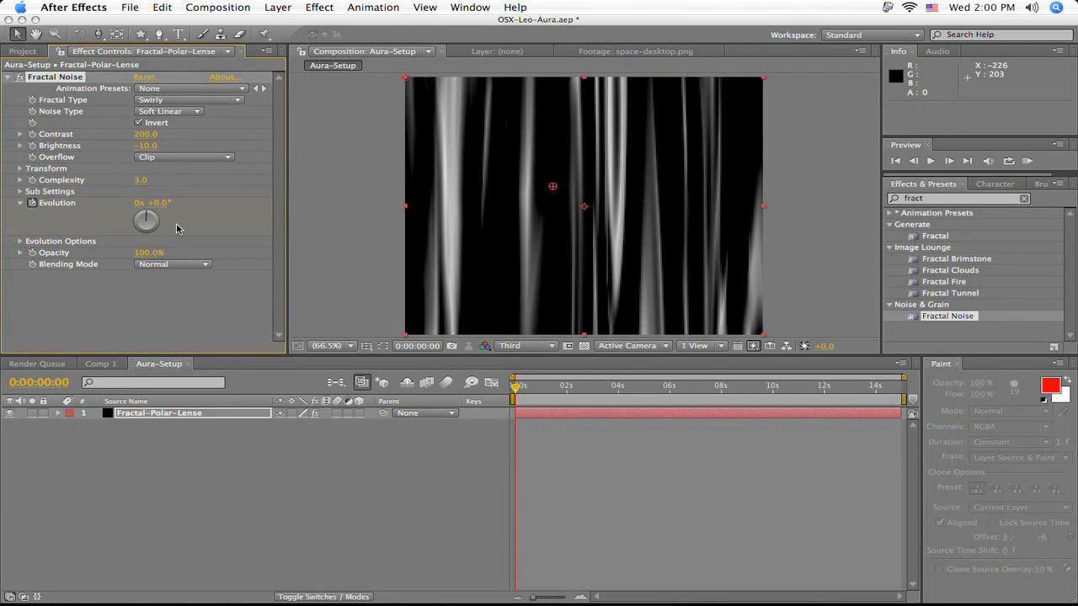
Move the second Evolution keyframe of the Fractal-Polar-Lense layer to 0:00:14:20 and set its value to 3 revolutions.
{"action": "left_click", "coordinate": [164, 415]}
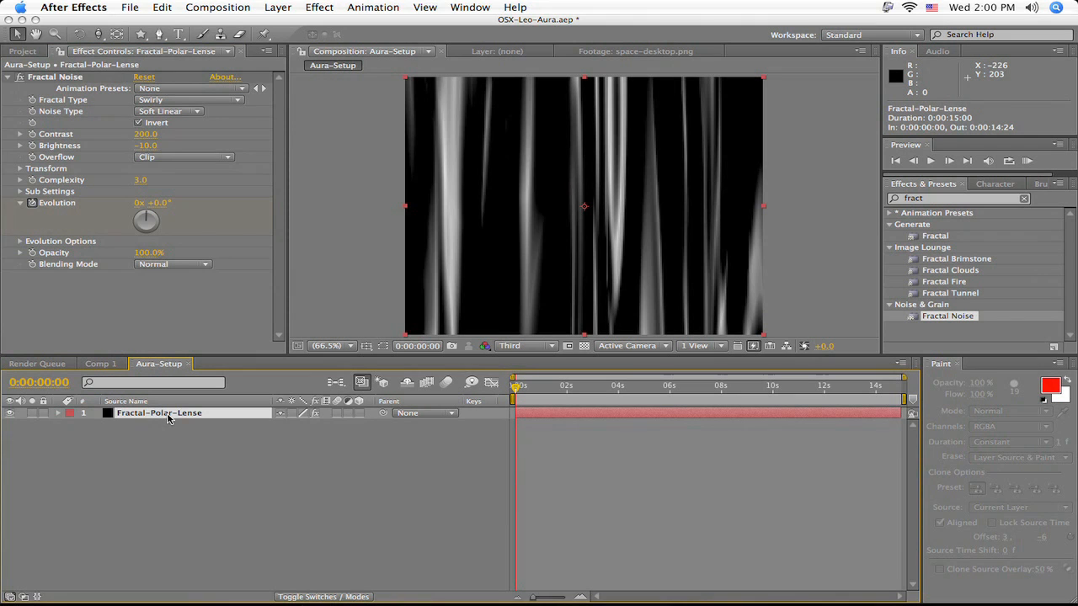
{"action": "key", "text": "u"}
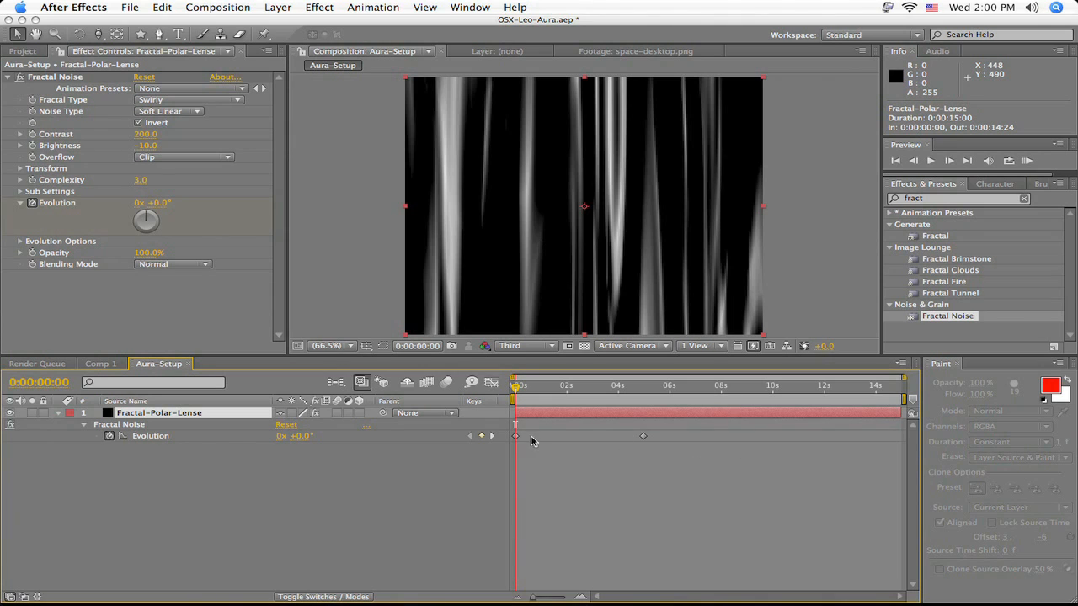
{"action": "left_click", "coordinate": [643, 436]}
{"action": "left_click_drag", "start_coordinate": [644, 438], "coordinate": [897, 444]}
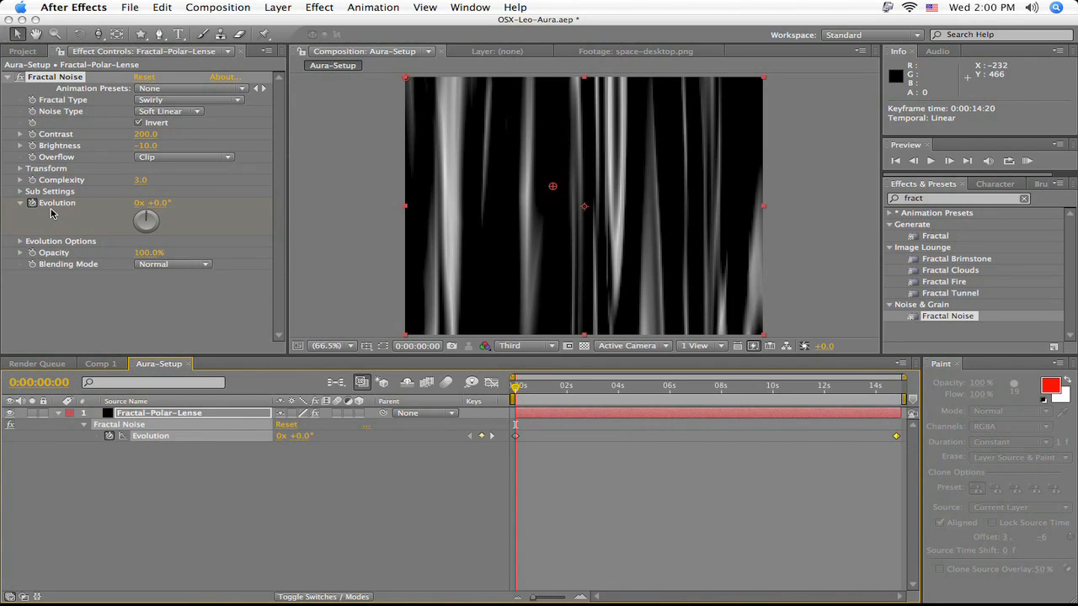
{"action": "left_click", "coordinate": [493, 437]}
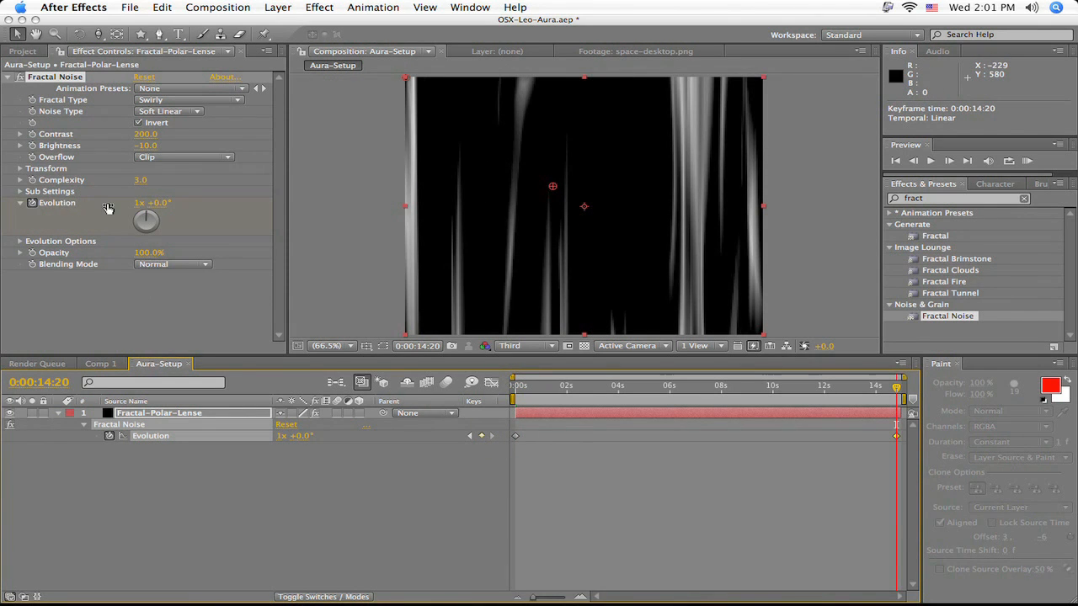
{"action": "left_click", "coordinate": [138, 204]}
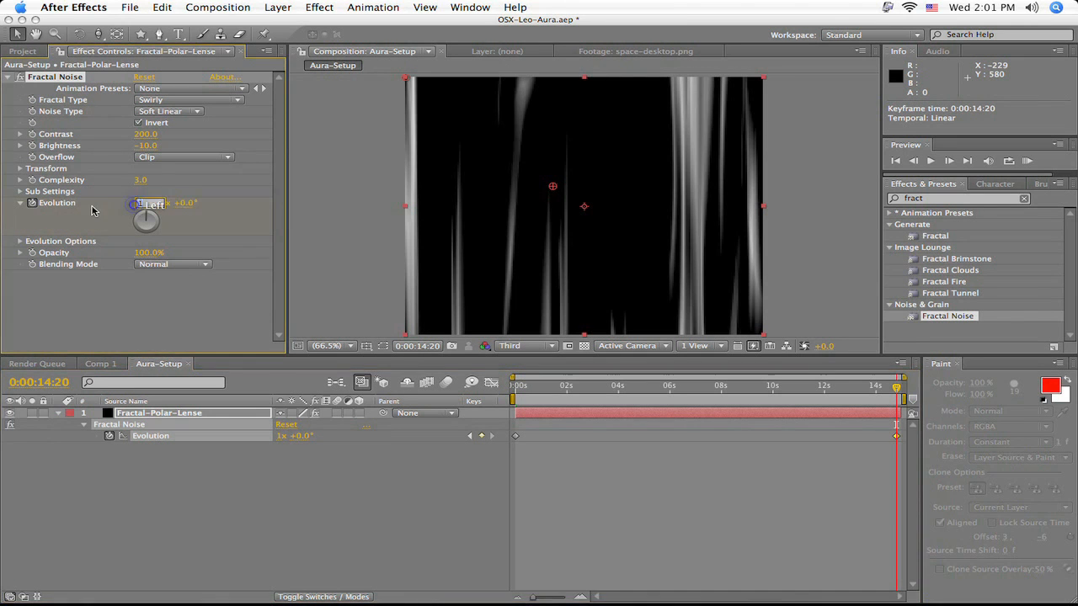
{"action": "type", "text": "3"}
{"action": "key", "text": "Return"}
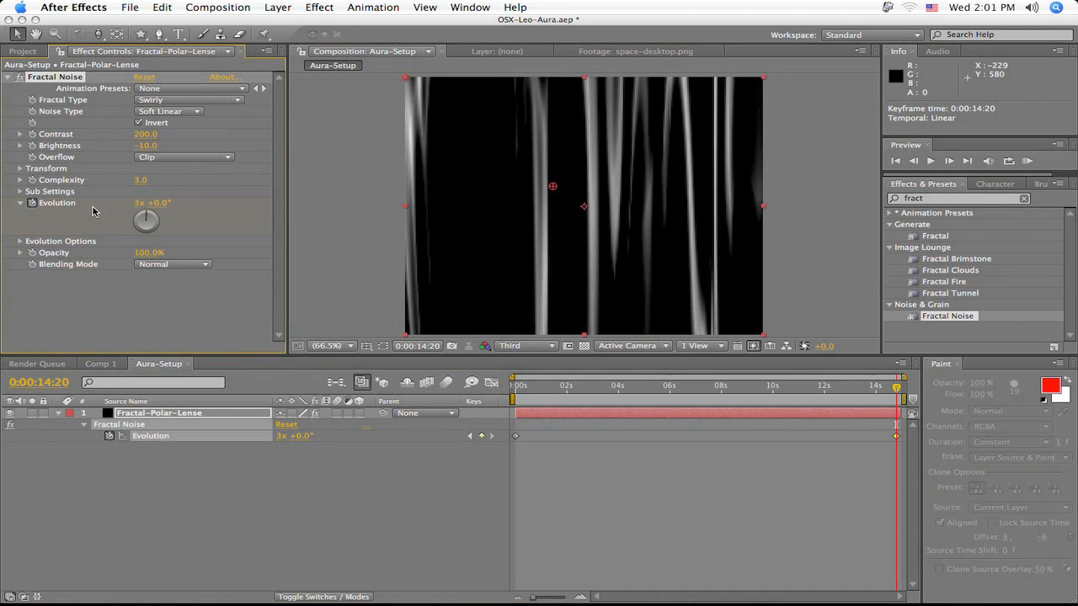
Enable Cycle Evolution for Fractal Noise with a cycle of 3 revolutions and collapse the effect's settings.
{"action": "left_click", "coordinate": [21, 242]}
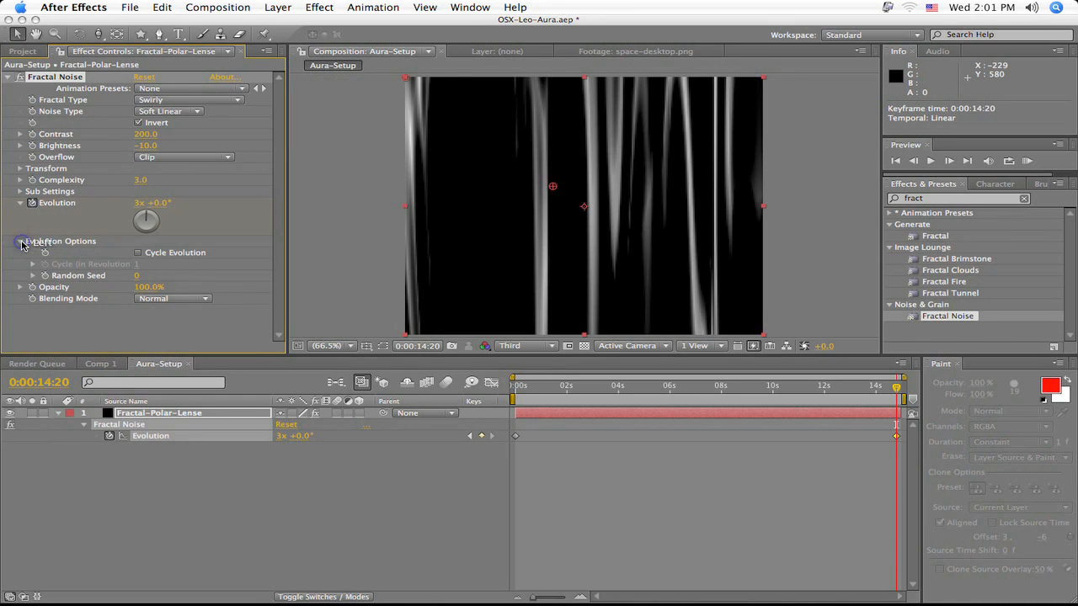
{"action": "left_click", "coordinate": [140, 254]}
{"action": "left_click", "coordinate": [137, 264]}
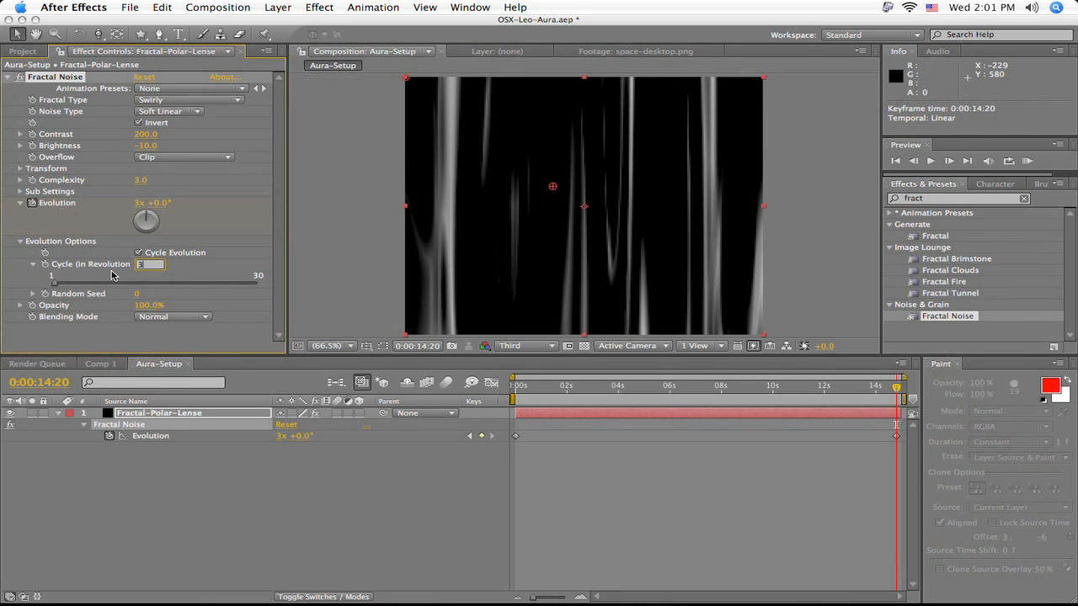
{"action": "key", "text": "Return"}
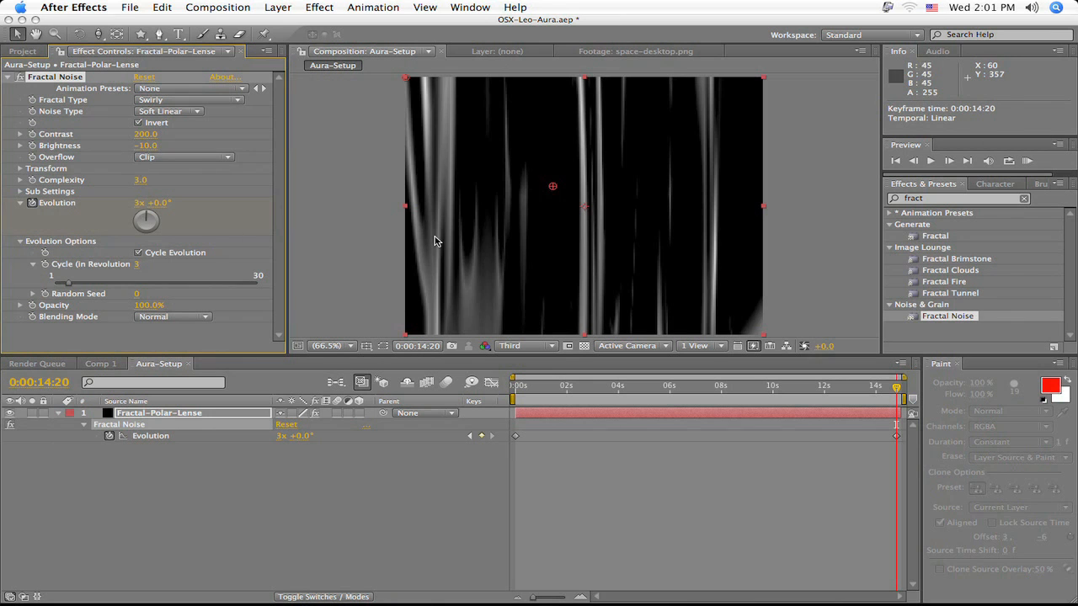
{"action": "left_click", "coordinate": [20, 203]}
{"action": "left_click", "coordinate": [20, 214]}
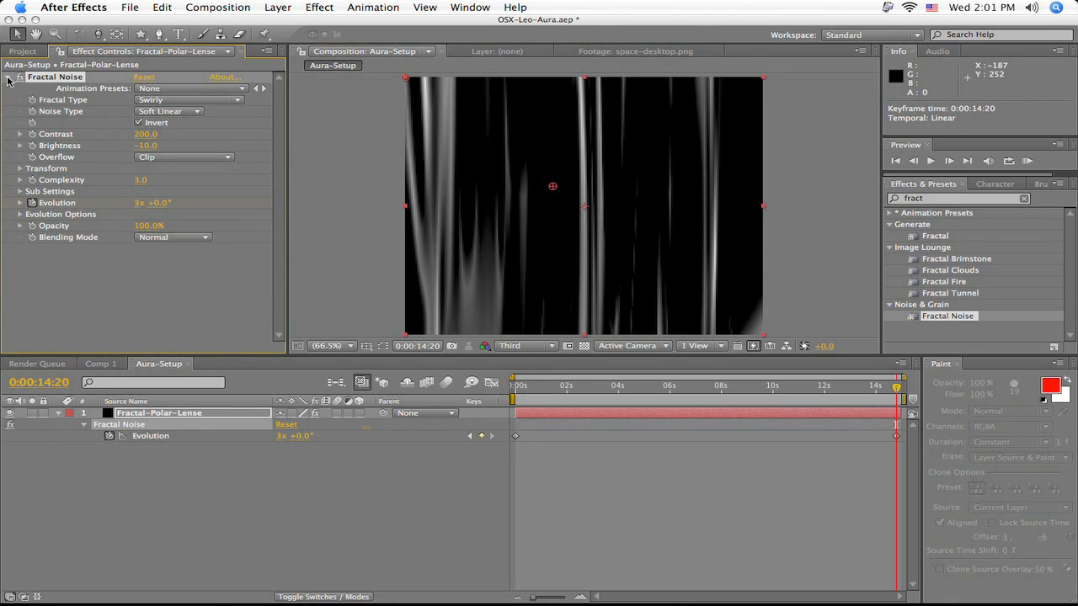
{"action": "left_click", "coordinate": [7, 77]}
{"action": "left_click", "coordinate": [126, 168]}
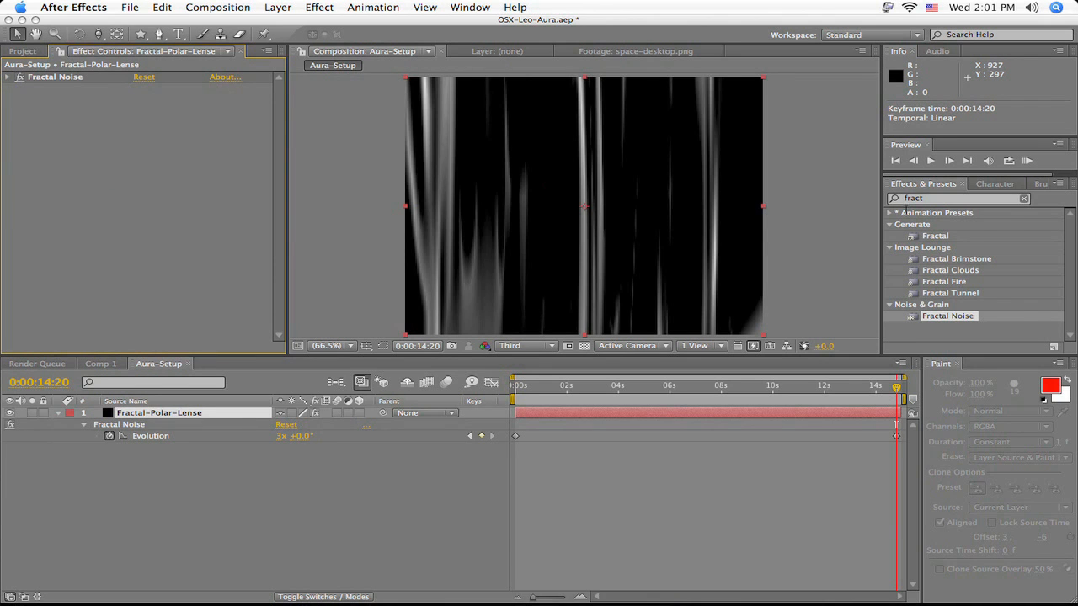
Find the Polar Coordinates effect by searching for "polar" and apply it to the Fractal-Polar-Lense layer.
{"action": "left_click", "coordinate": [921, 201]}
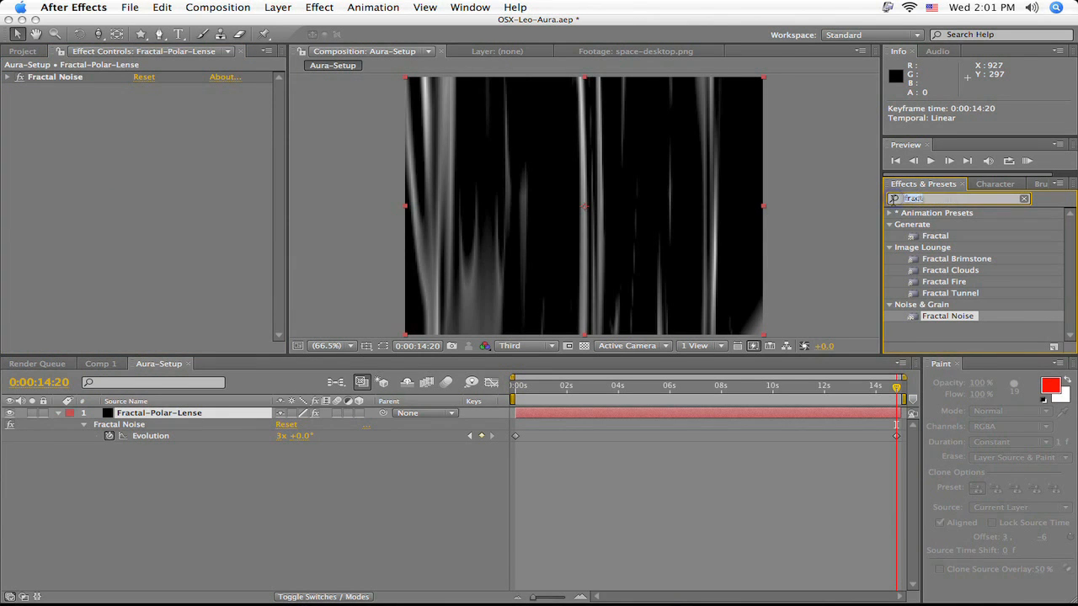
{"action": "type", "text": "pola"}
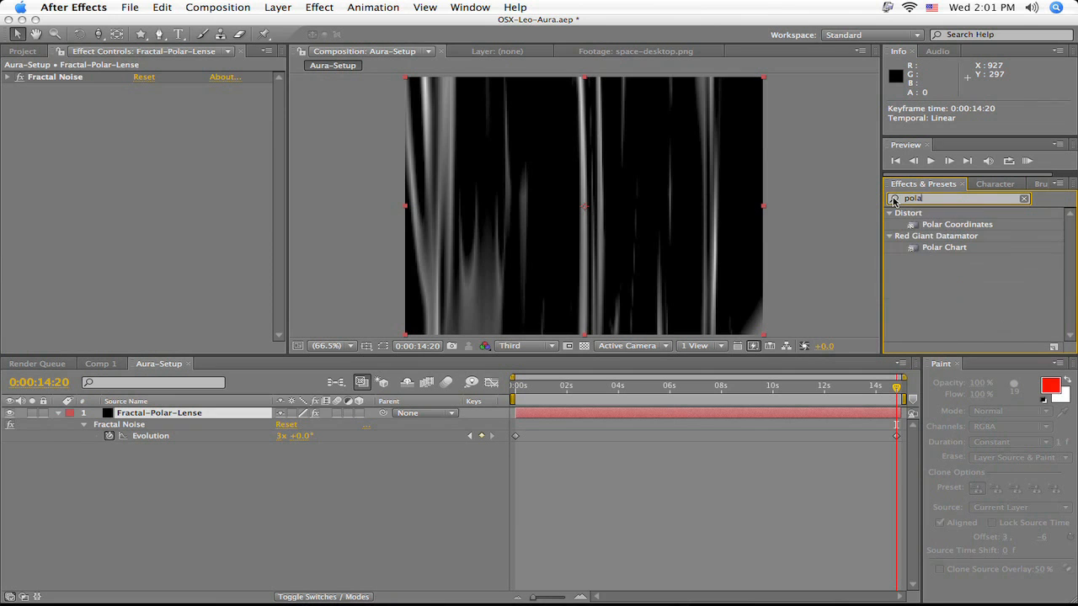
{"action": "type", "text": "r"}
{"action": "left_click_drag", "start_coordinate": [975, 229], "coordinate": [828, 418]}
{"action": "left_click", "coordinate": [968, 225]}
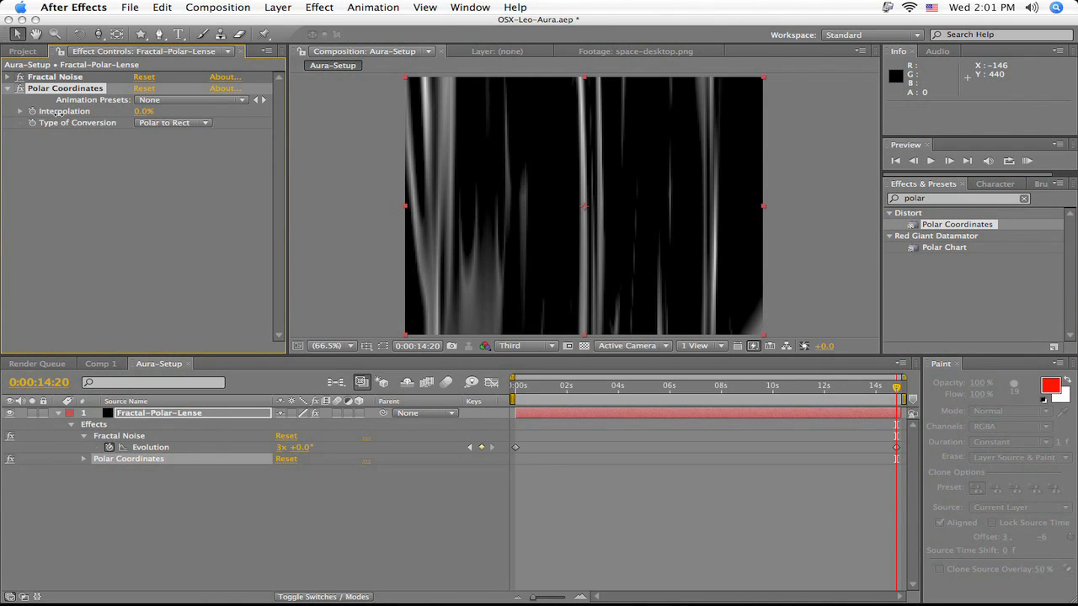
Set the Polar Coordinates interpolation to 100% and its type of conversion to Rect to Polar.
{"action": "left_click", "coordinate": [141, 111]}
{"action": "type", "text": "100"}
{"action": "key", "text": "Return"}
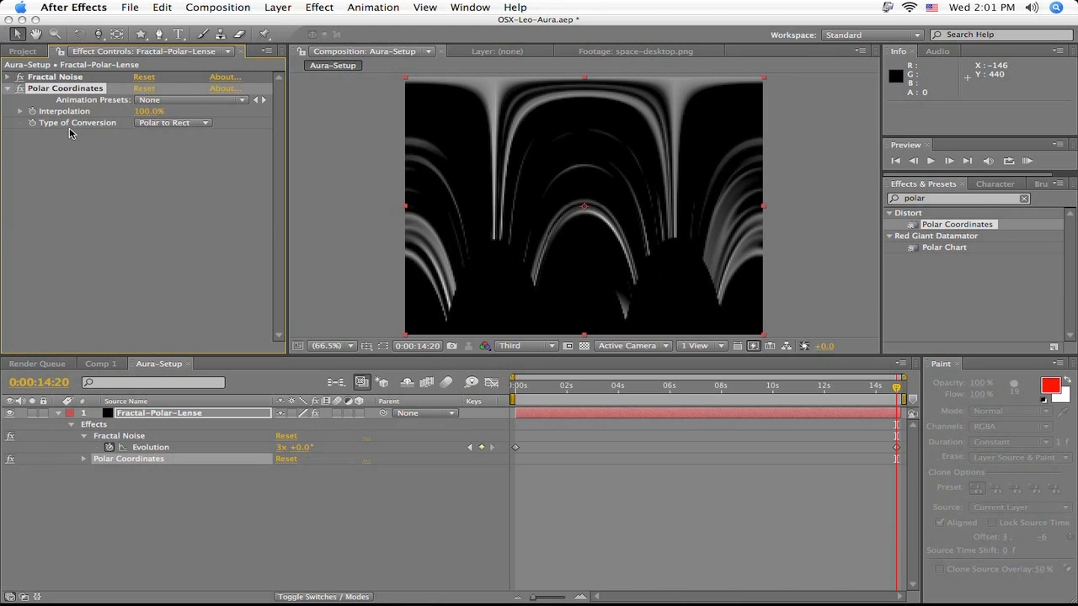
{"action": "left_click", "coordinate": [168, 123]}
{"action": "left_click", "coordinate": [173, 113]}
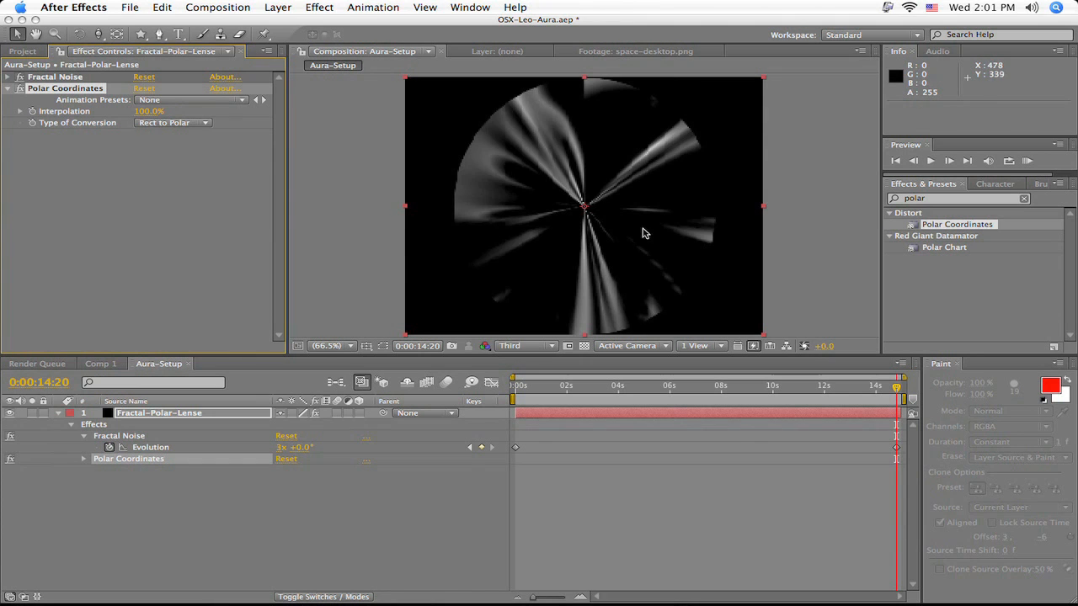
Scale the Fractal-Polar-Lense layer to 170% and collapse its properties.
{"action": "left_click", "coordinate": [145, 413]}
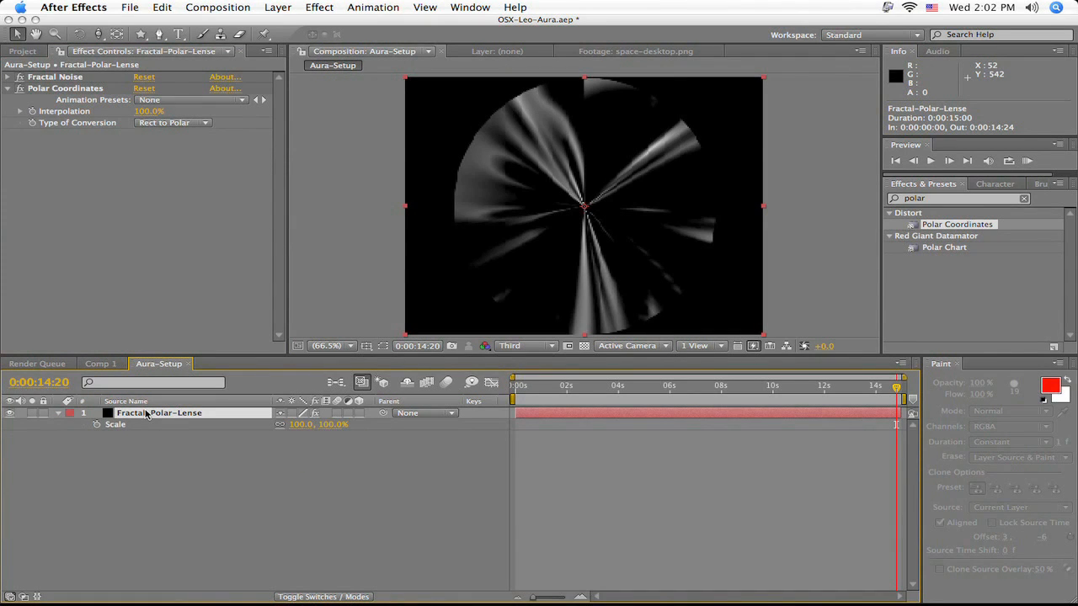
{"action": "left_click", "coordinate": [301, 425]}
{"action": "type", "text": "170"}
{"action": "key", "text": "Return"}
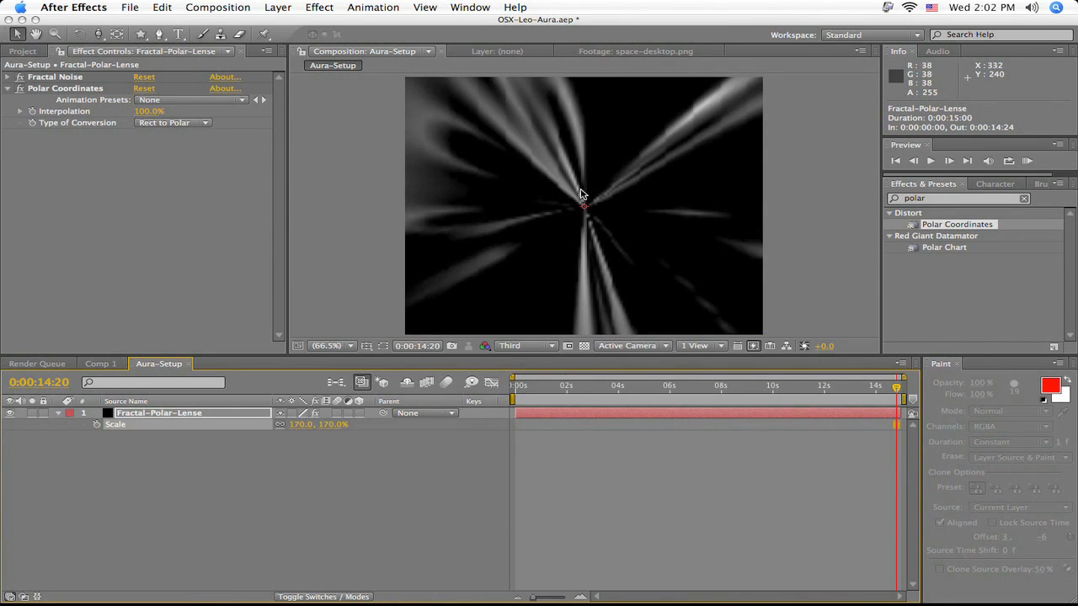
{"action": "left_click", "coordinate": [58, 413]}
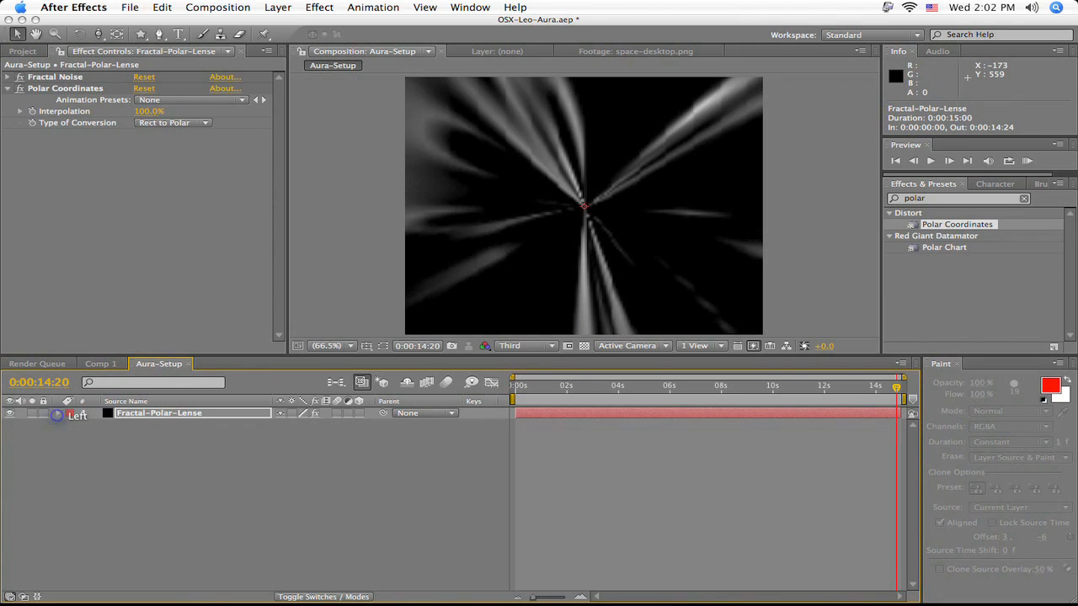
Search for "lens", apply Lens Flare to the Fractal-Polar-Lense layer and move the flare center to about 360, 305, near where the streaks meet.
{"action": "left_click", "coordinate": [931, 200]}
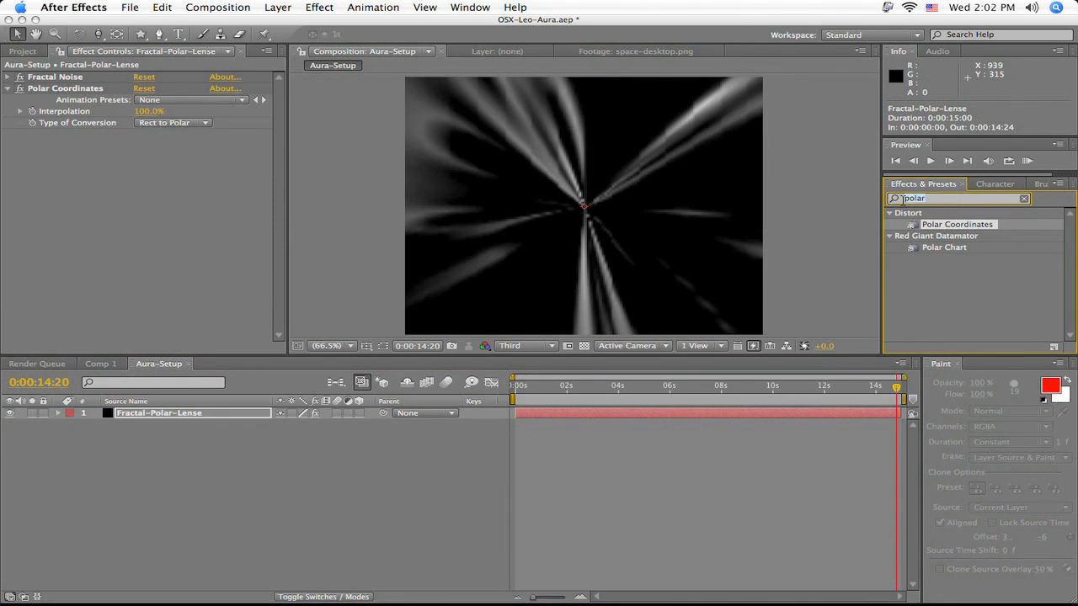
{"action": "type", "text": "lens"}
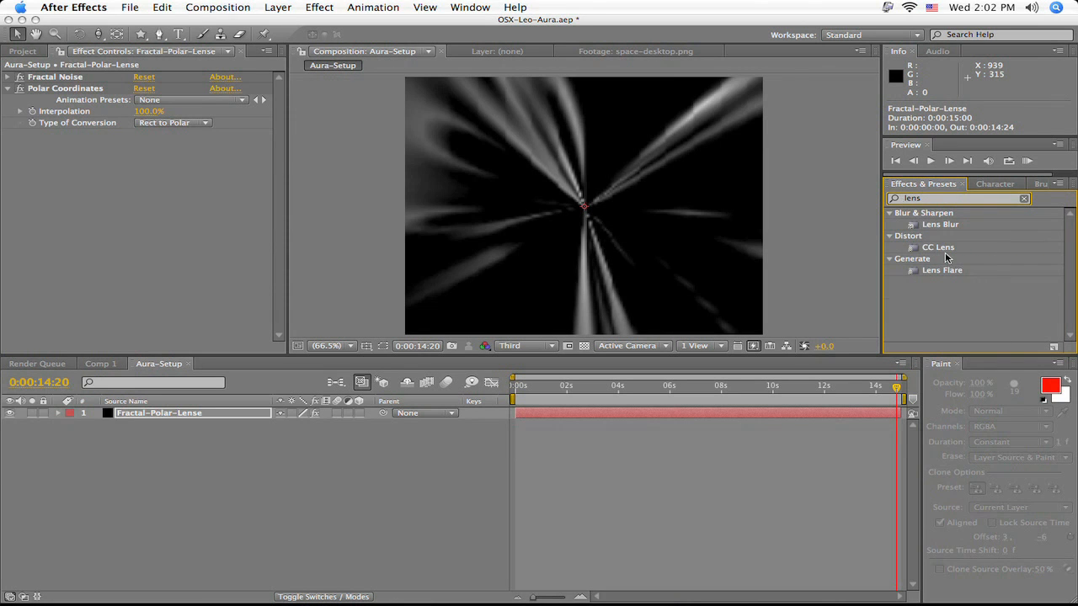
{"action": "left_click", "coordinate": [943, 271]}
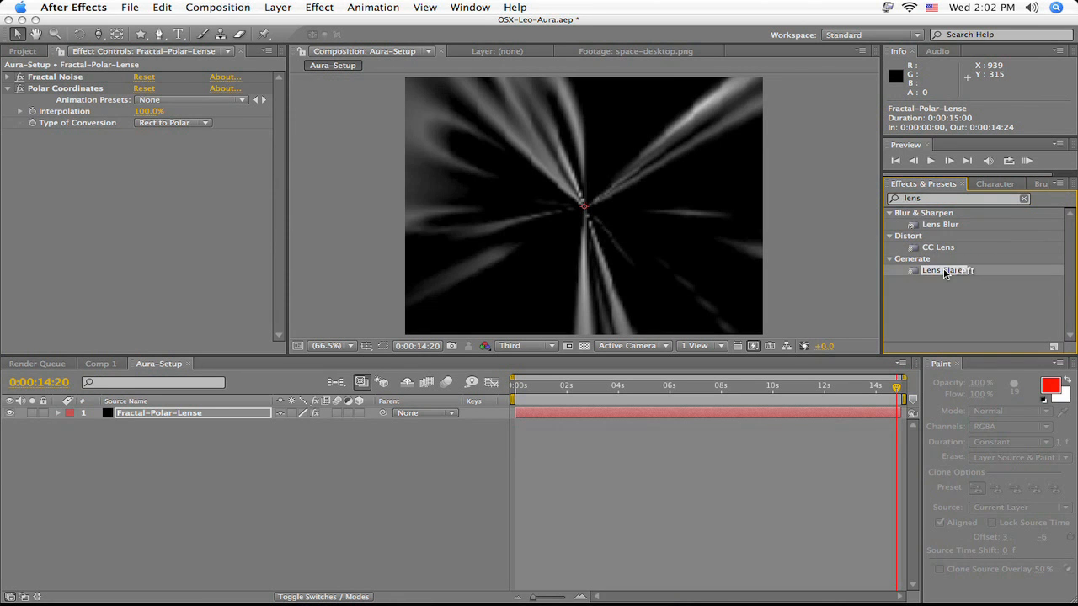
{"action": "left_click_drag", "start_coordinate": [944, 272], "coordinate": [779, 415]}
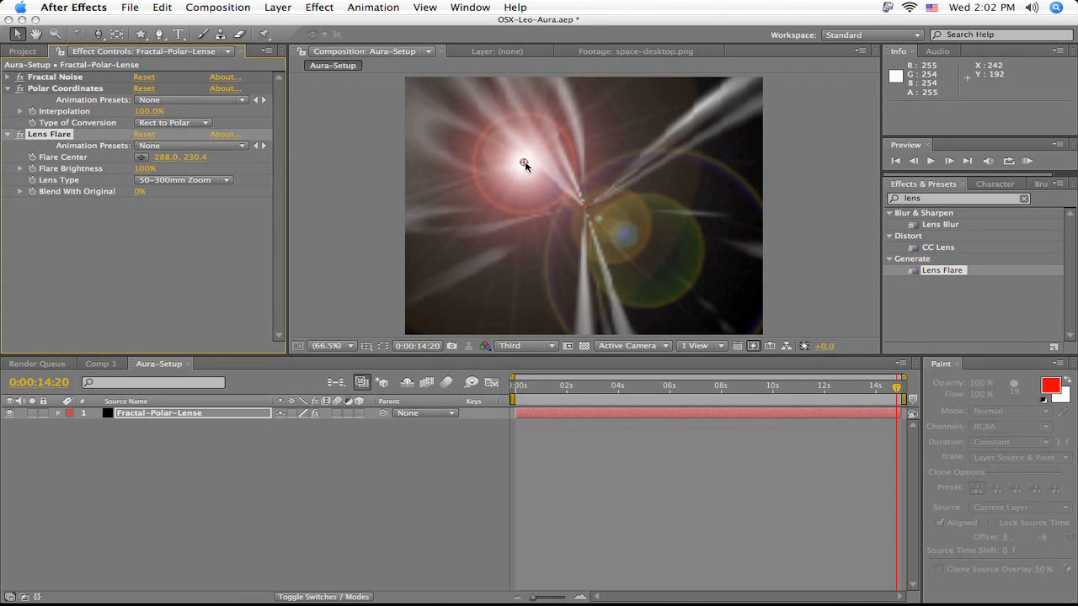
{"action": "left_click_drag", "start_coordinate": [524, 164], "coordinate": [585, 221]}
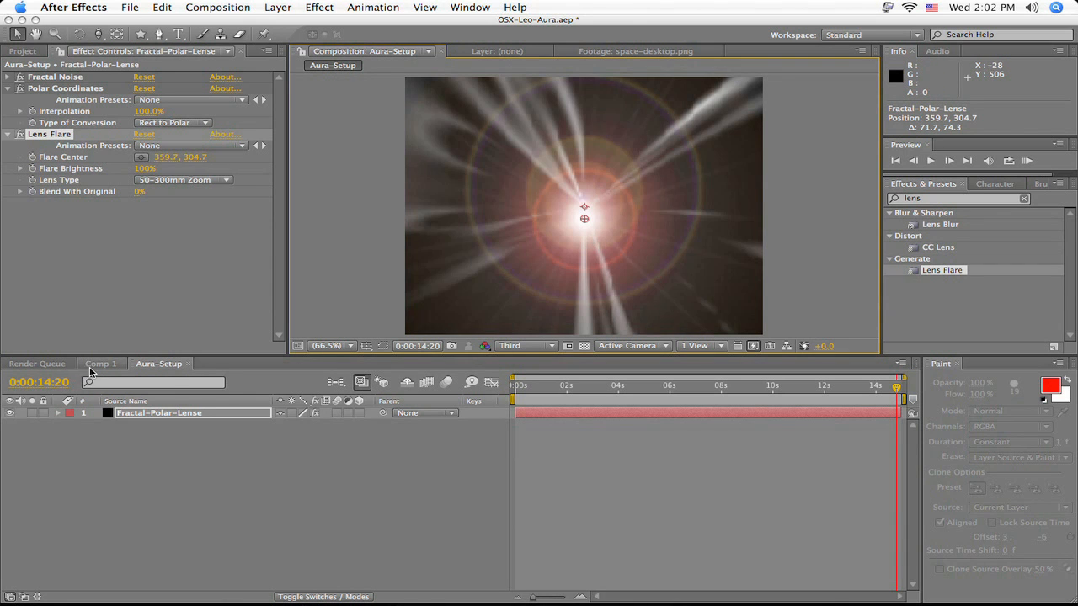
Create a new composition named "Stage" with the PAL D1/DV preset, 25 frames per second and a 15-second duration.
{"action": "left_click", "coordinate": [34, 51]}
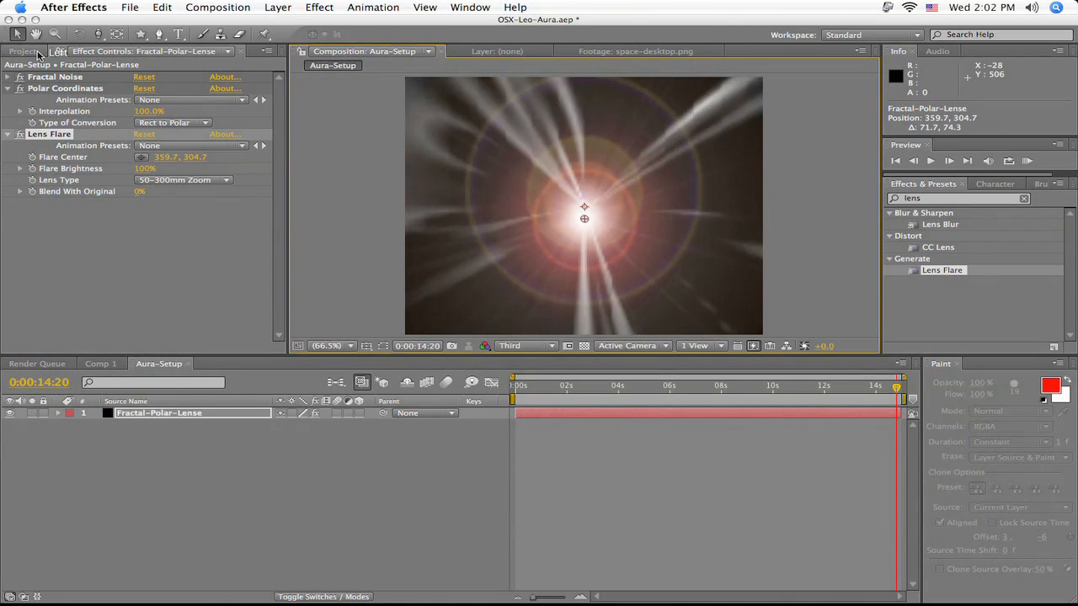
{"action": "left_click", "coordinate": [115, 256]}
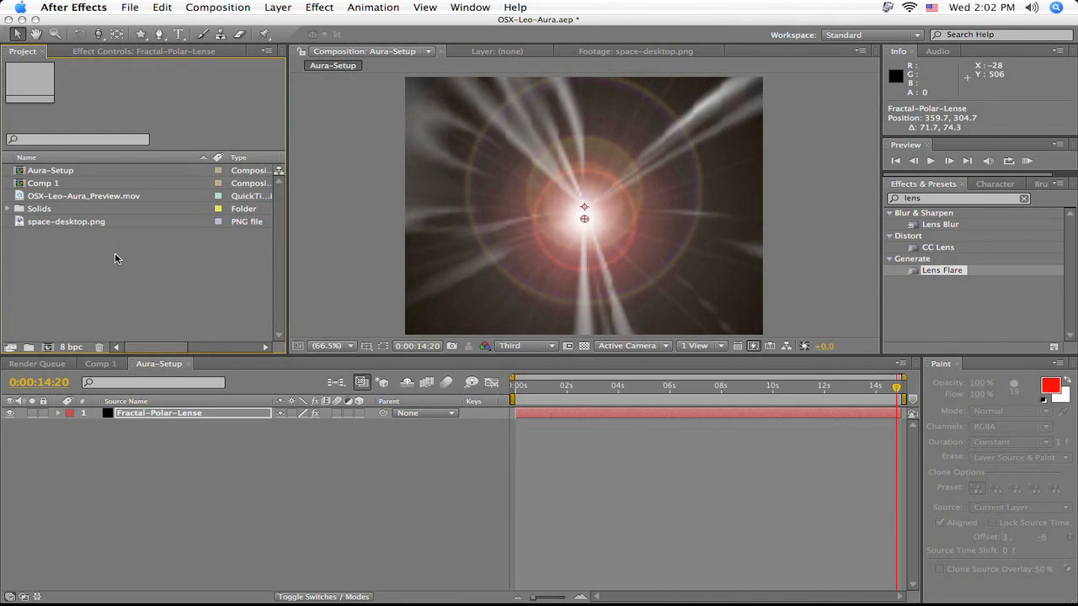
{"action": "key", "text": "super+n"}
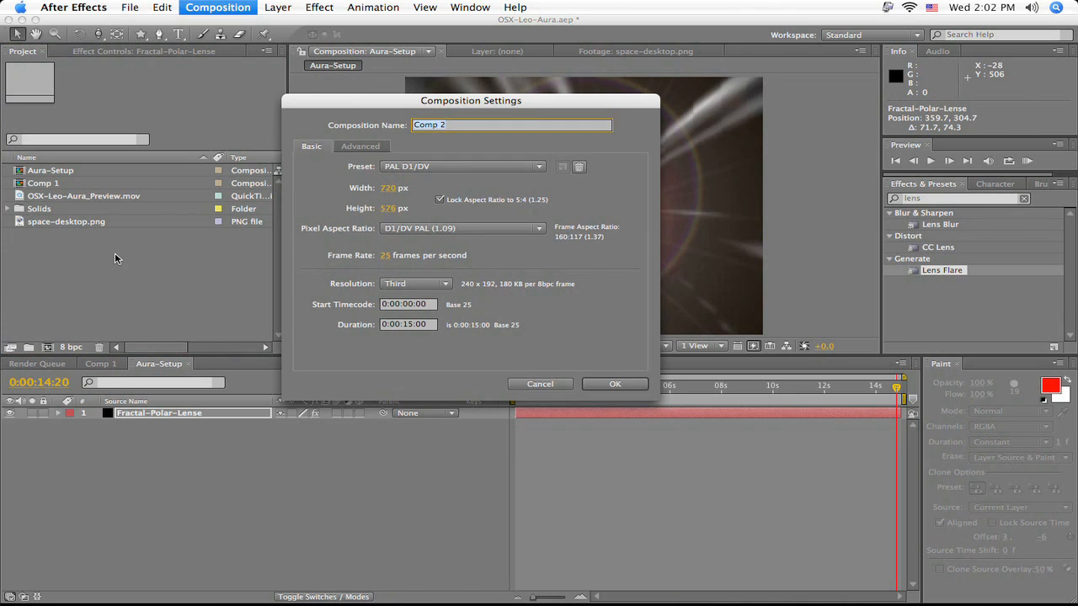
{"action": "type", "text": "Stage"}
{"action": "left_click", "coordinate": [617, 385]}
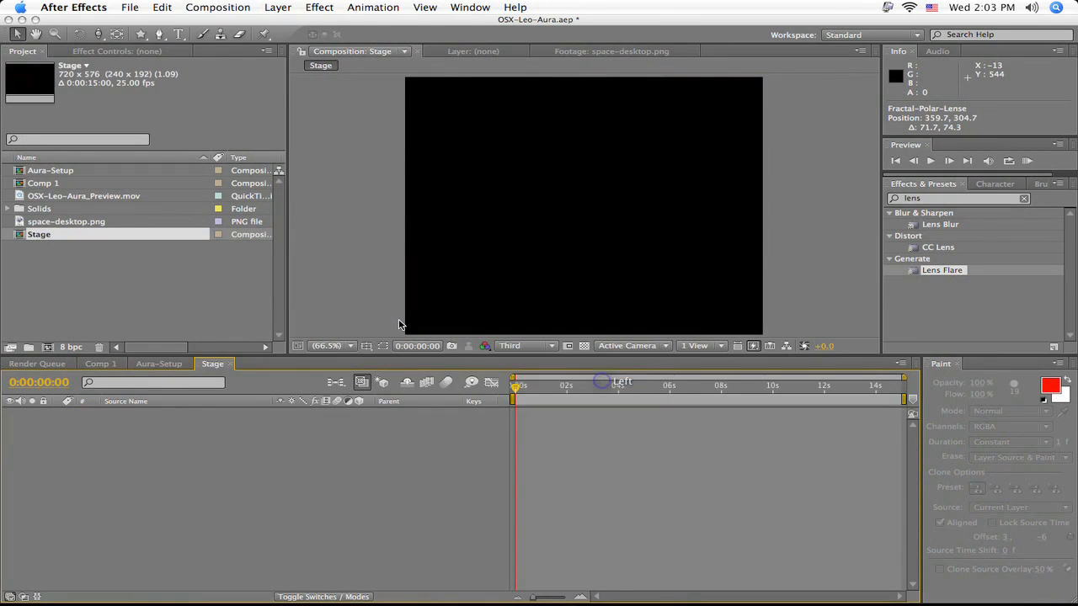
Add the Aura-Setup composition to the Stage composition and make it a 3D layer.
{"action": "left_click", "coordinate": [49, 171]}
{"action": "left_click_drag", "start_coordinate": [41, 173], "coordinate": [115, 435]}
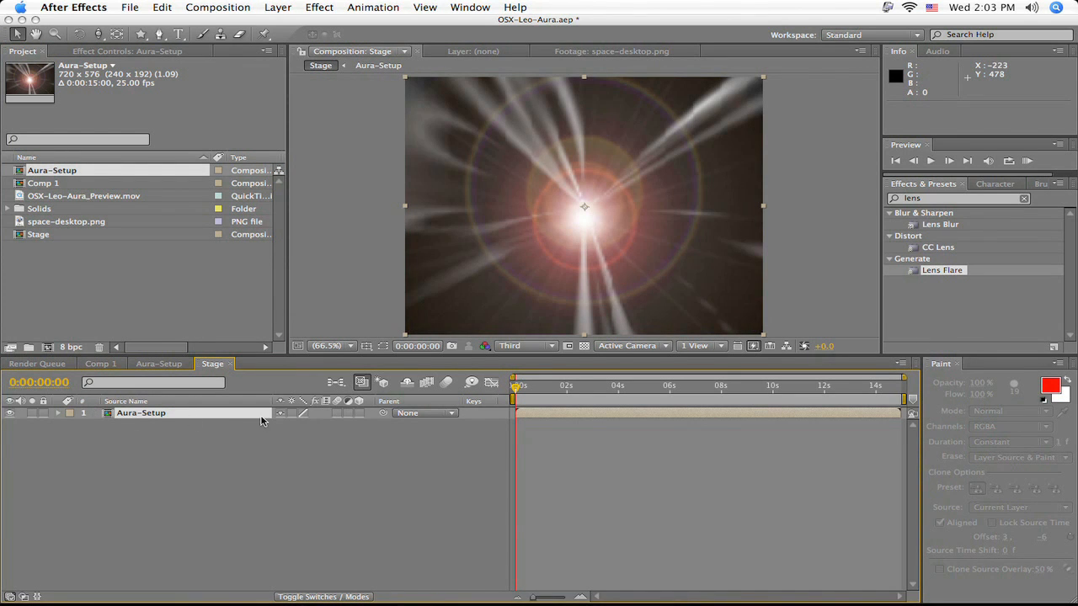
{"action": "left_click", "coordinate": [359, 413]}
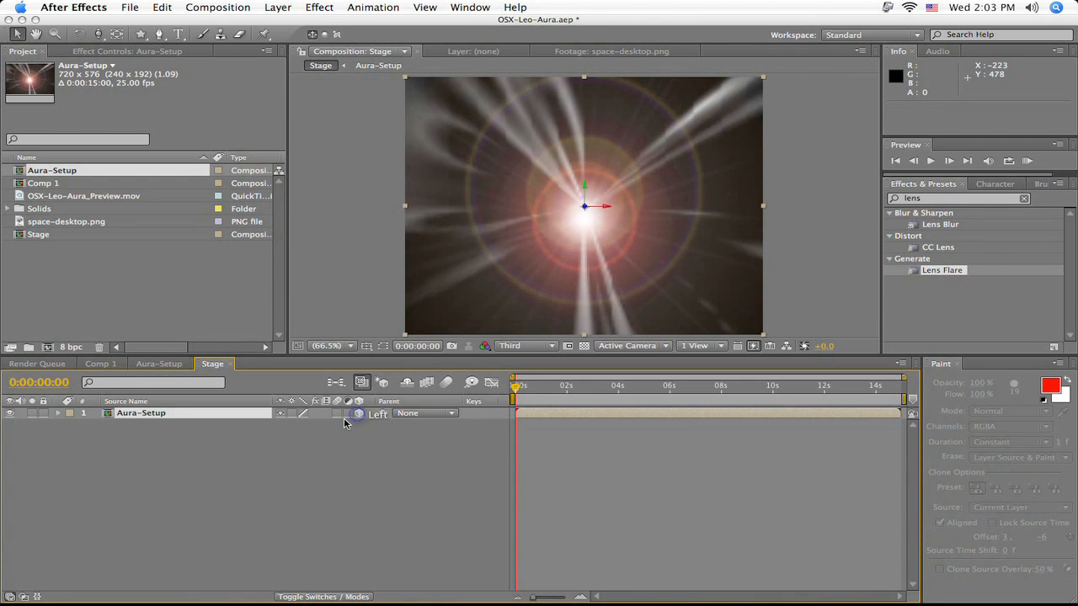
Set the Aura-Setup layer's Z Rotation to 180° and its X Rotation to 90°.
{"action": "left_click", "coordinate": [209, 413]}
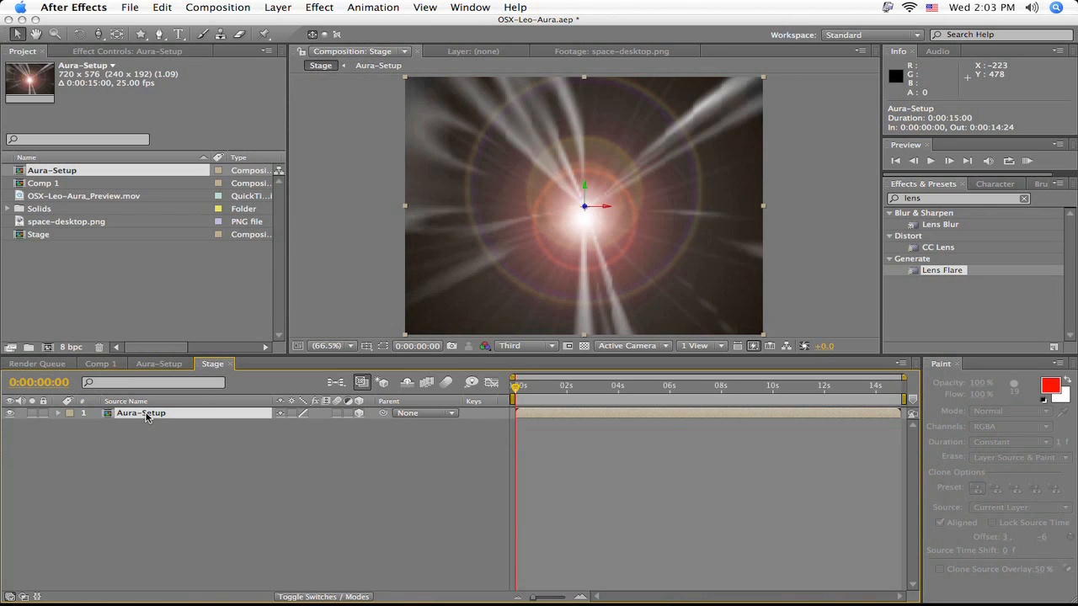
{"action": "key", "text": "r"}
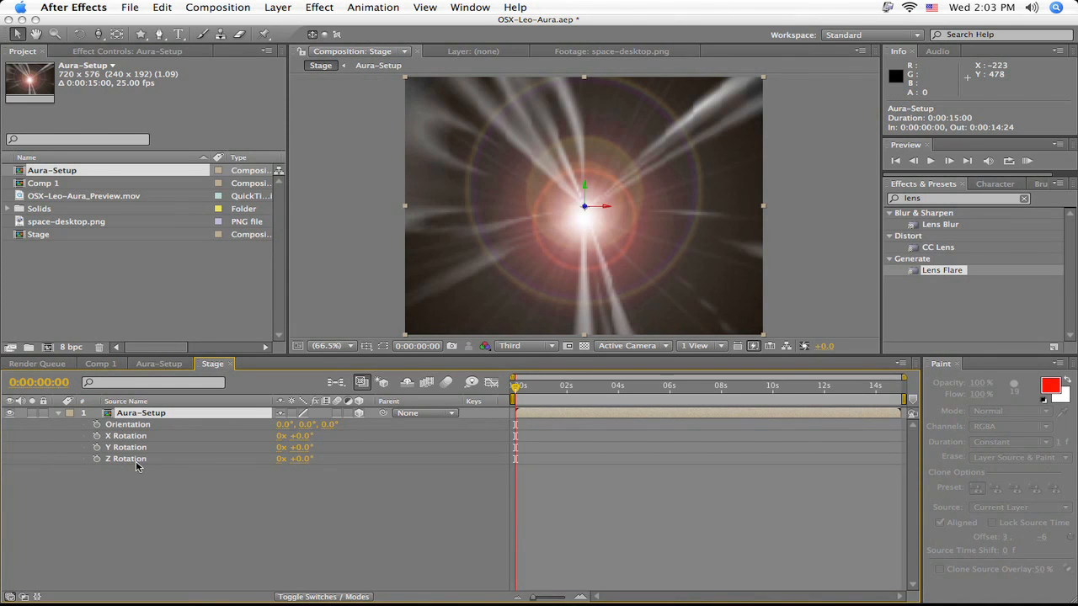
{"action": "left_click", "coordinate": [303, 460]}
{"action": "type", "text": "180"}
{"action": "key", "text": "Return"}
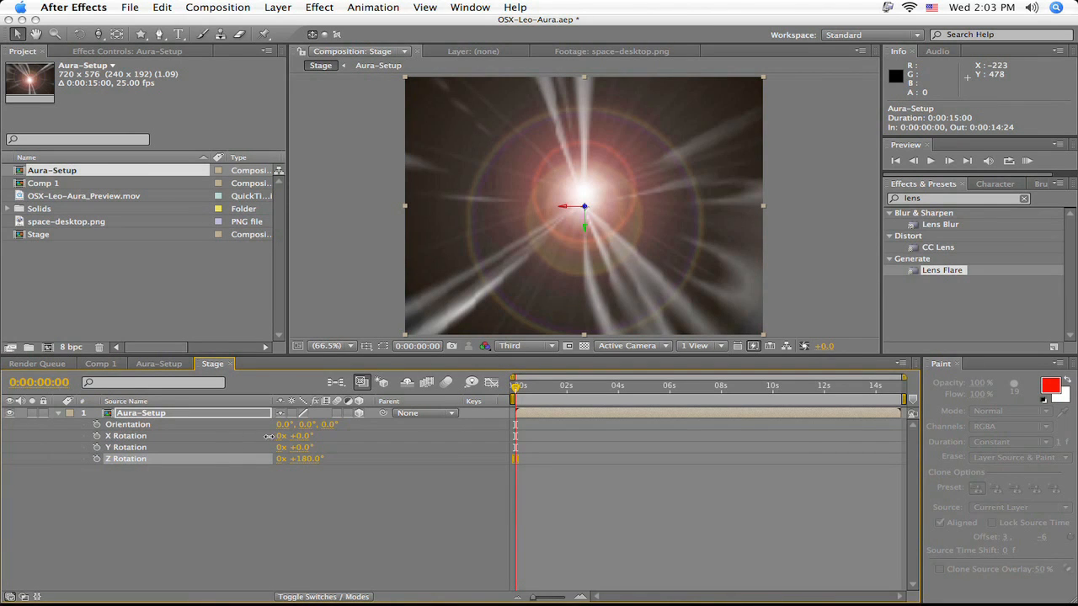
{"action": "left_click", "coordinate": [305, 436]}
{"action": "type", "text": "90"}
{"action": "key", "text": "Return"}
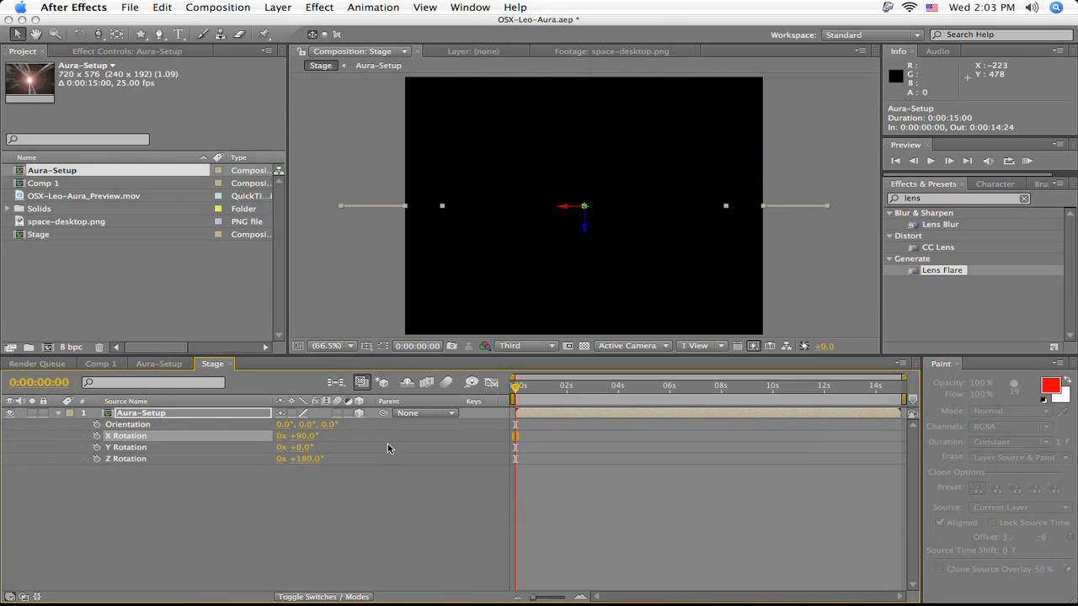
{"action": "left_click", "coordinate": [174, 414]}
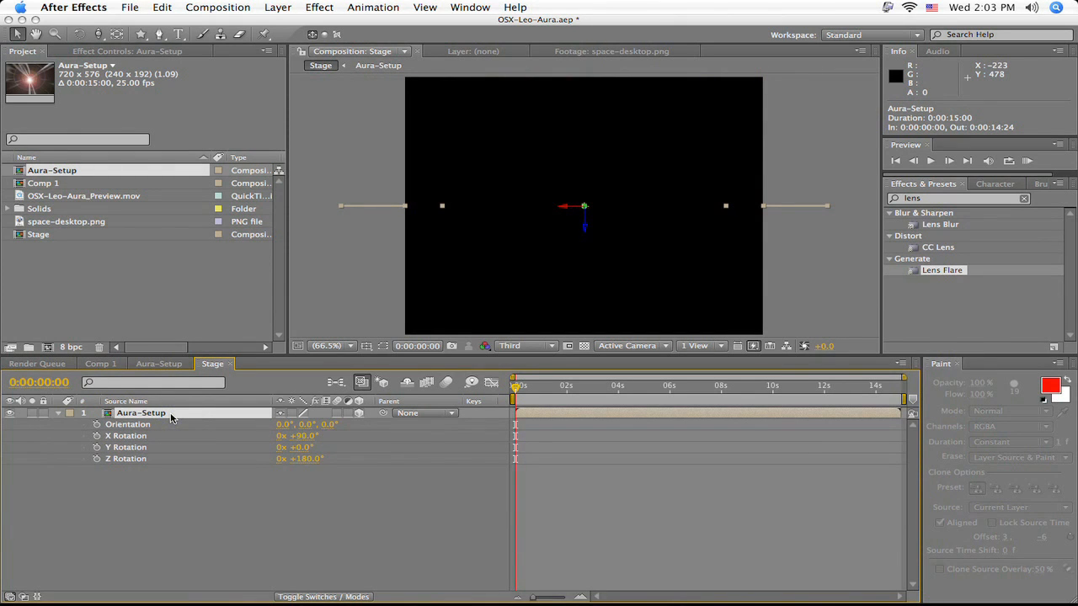
Set the Aura-Setup layer's Y position to 500 and enable Collapse Transformations on it.
{"action": "key", "text": "p"}
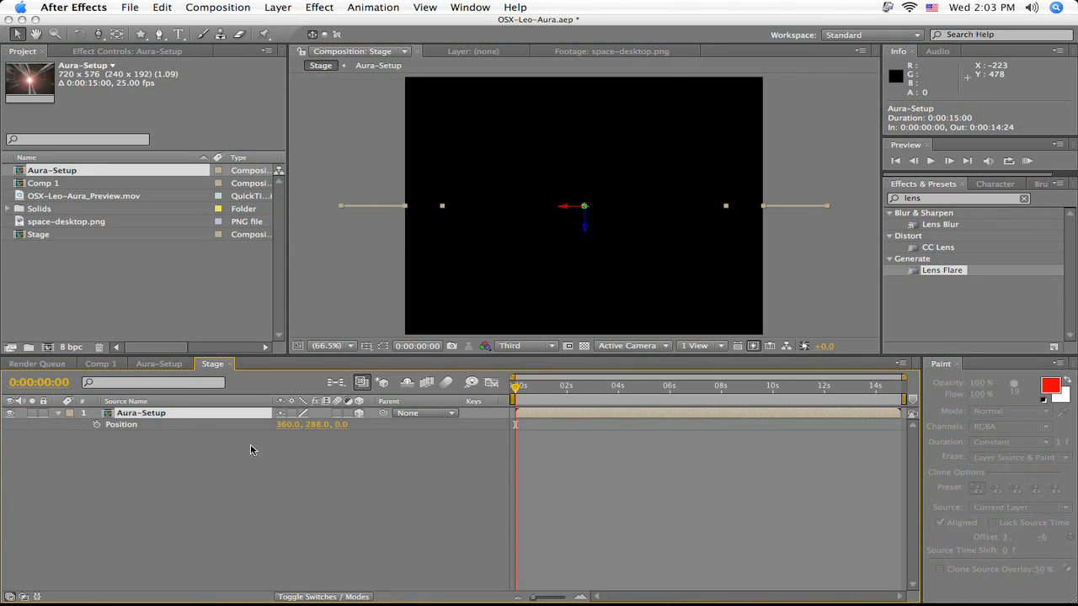
{"action": "left_click", "coordinate": [319, 426]}
{"action": "type", "text": "500"}
{"action": "key", "text": "Return"}
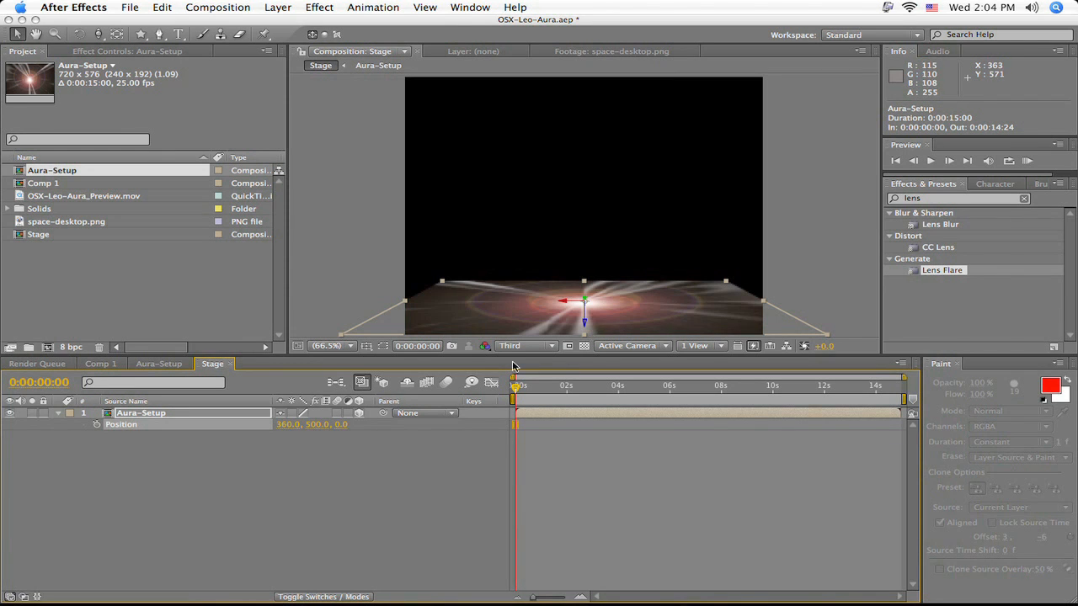
{"action": "left_click", "coordinate": [292, 414]}
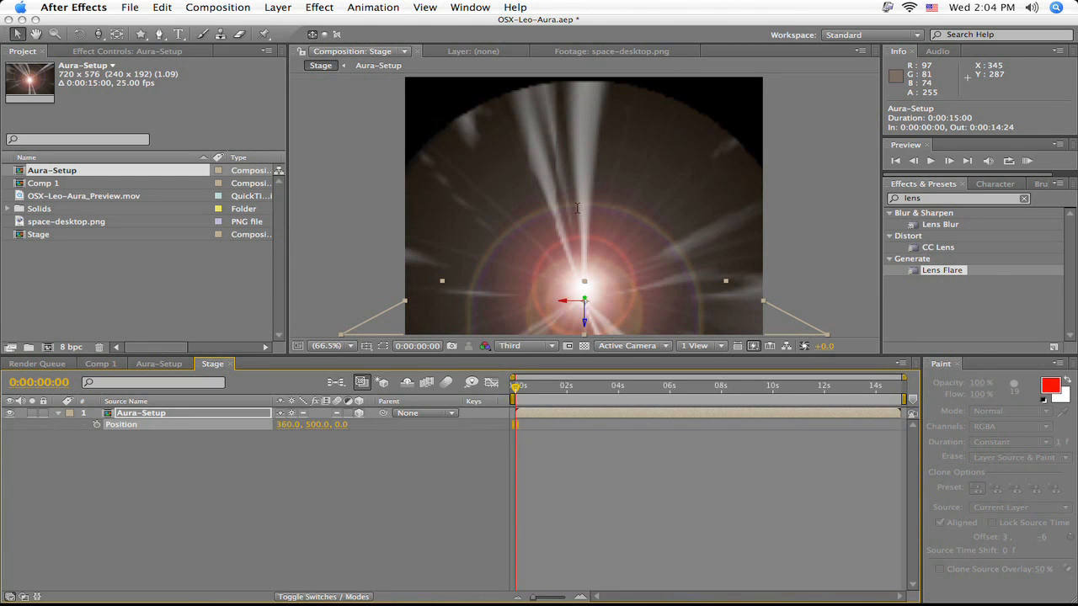
Search the effects for "Shine" and apply Trapcode Shine to the Aura-Setup layer.
{"action": "left_click", "coordinate": [927, 198]}
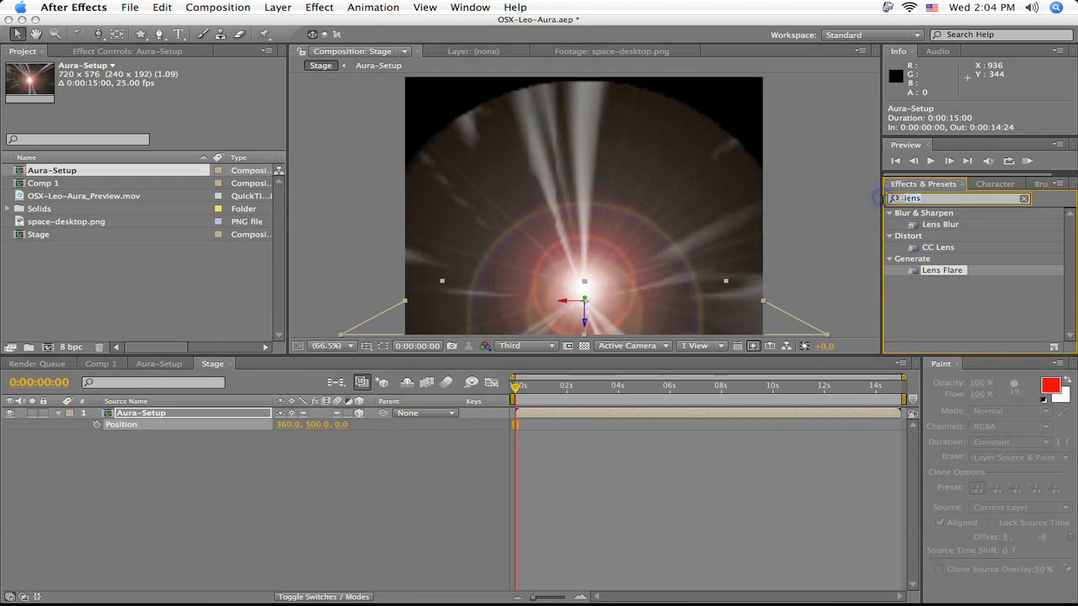
{"action": "type", "text": "S"}
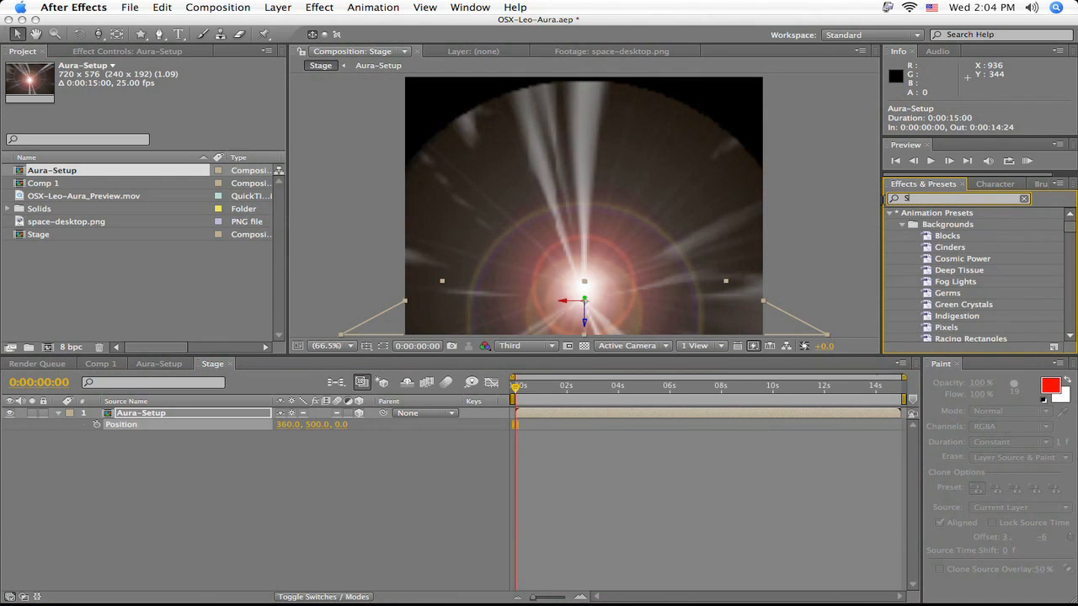
{"action": "type", "text": "hine"}
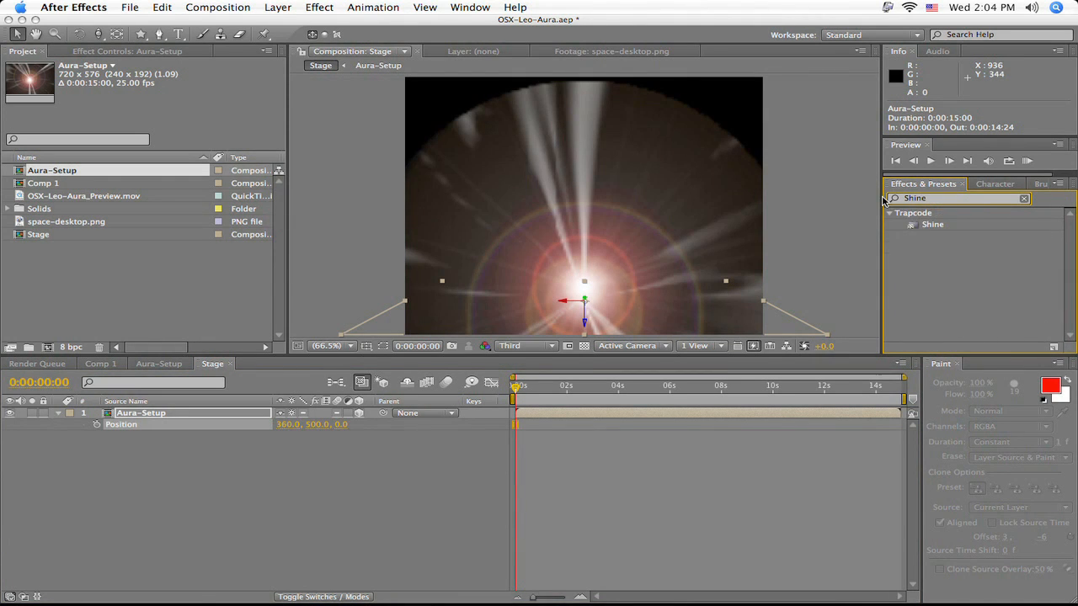
{"action": "left_click", "coordinate": [932, 226]}
{"action": "left_click_drag", "start_coordinate": [934, 229], "coordinate": [815, 411]}
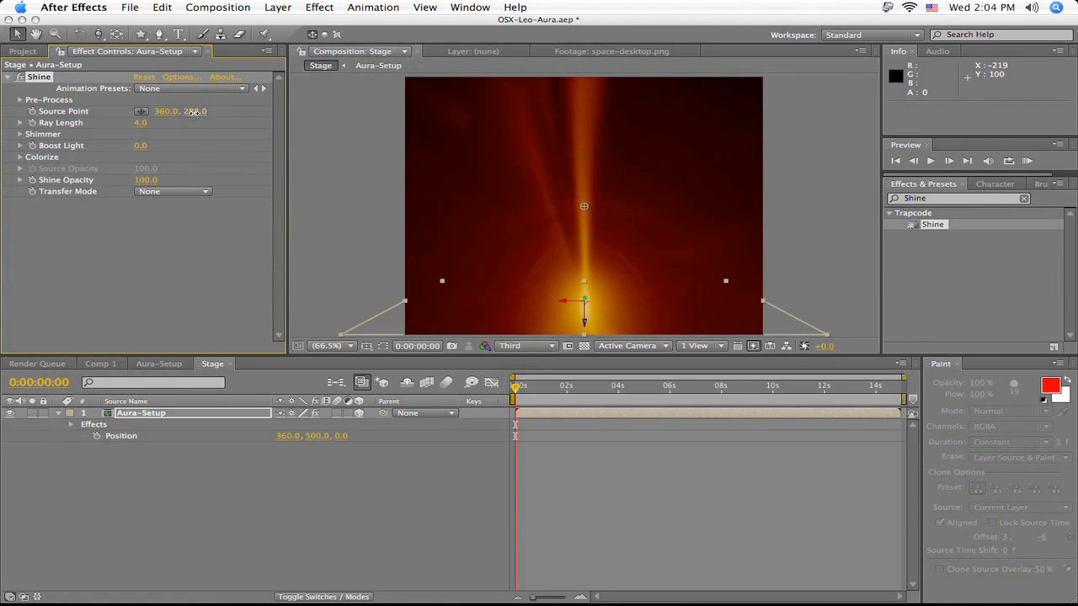
Set Shine's Source Point to 360, 660, with a Ray Length of 9.0 and a Boost Light of 5.8.
{"action": "left_click_drag", "start_coordinate": [194, 112], "coordinate": [443, 144]}
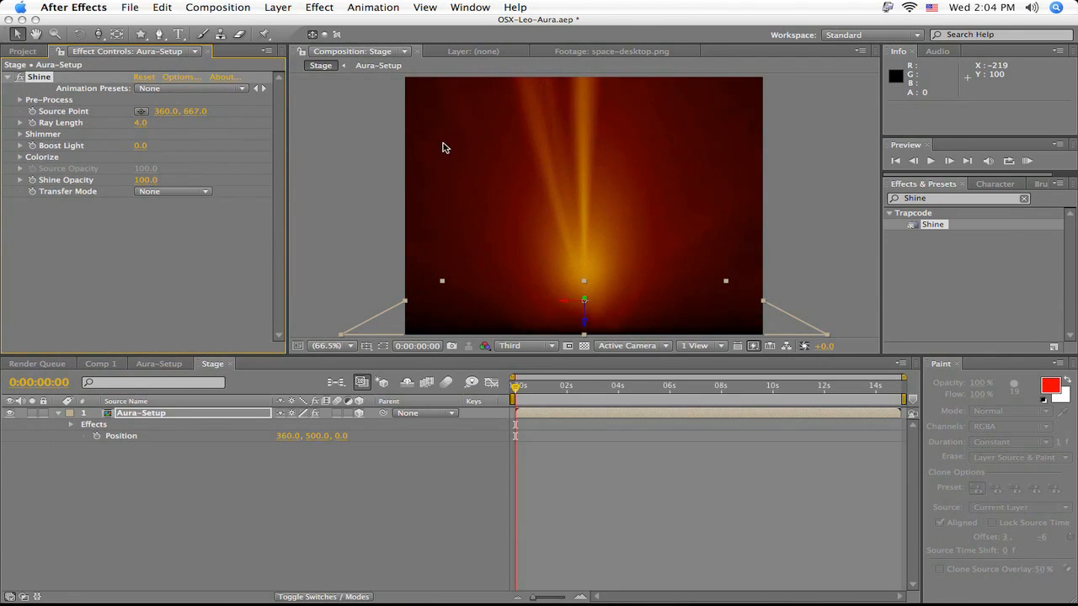
{"action": "left_click", "coordinate": [195, 111]}
{"action": "type", "text": "660"}
{"action": "key", "text": "Return"}
{"action": "left_click_drag", "start_coordinate": [141, 124], "coordinate": [178, 125]}
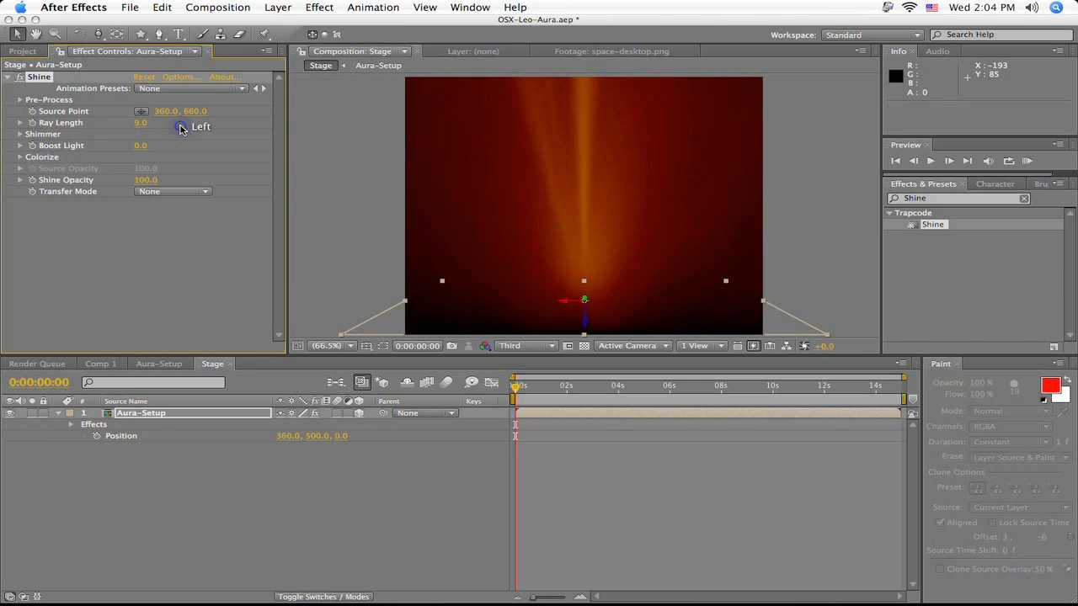
{"action": "left_click_drag", "start_coordinate": [145, 150], "coordinate": [187, 149]}
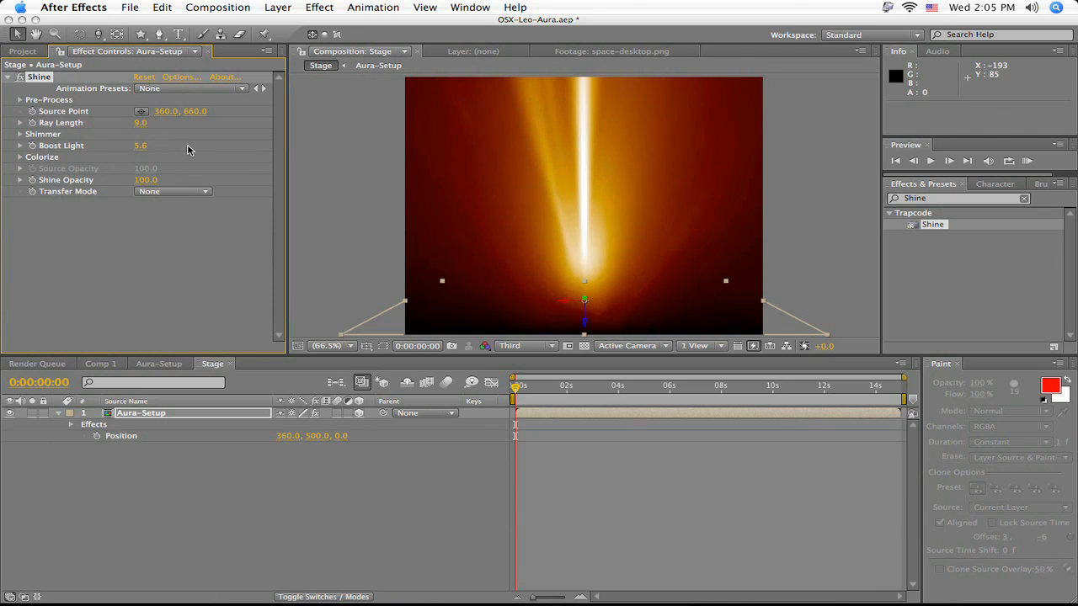
Set Shine's Shimmer Amount to 300 and its Detail to about 13.2.
{"action": "left_click", "coordinate": [20, 135]}
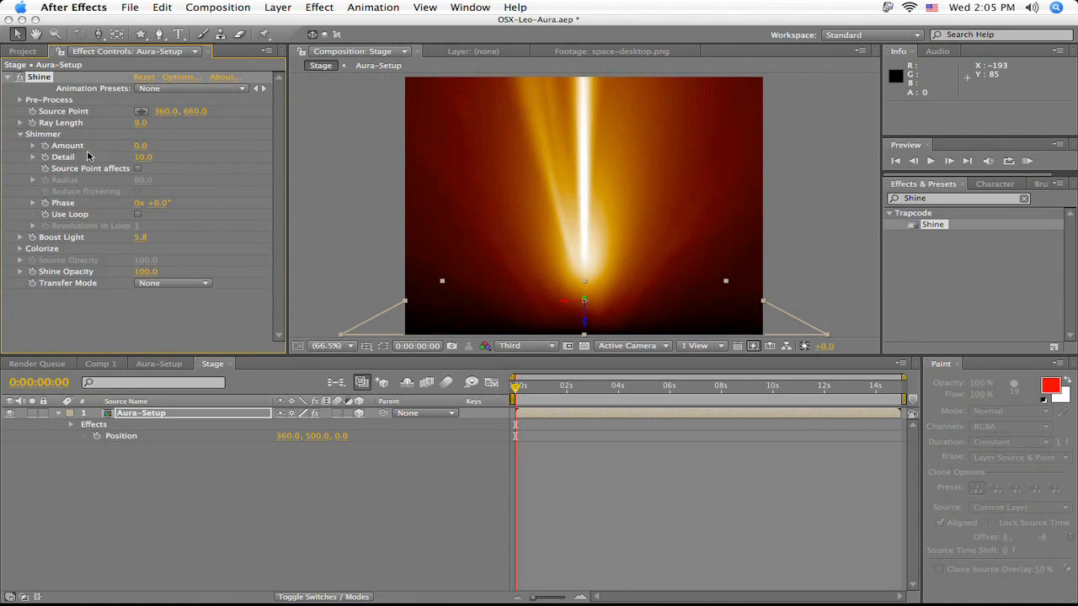
{"action": "left_click", "coordinate": [140, 146]}
{"action": "type", "text": "300"}
{"action": "key", "text": "Return"}
{"action": "left_click_drag", "start_coordinate": [142, 157], "coordinate": [171, 162]}
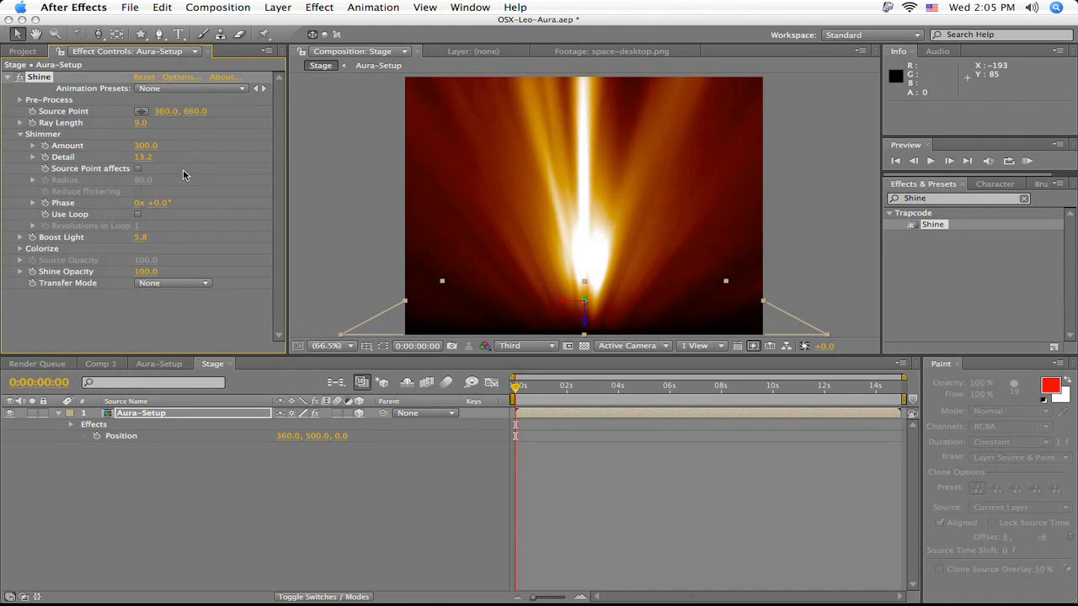
{"action": "left_click", "coordinate": [21, 137]}
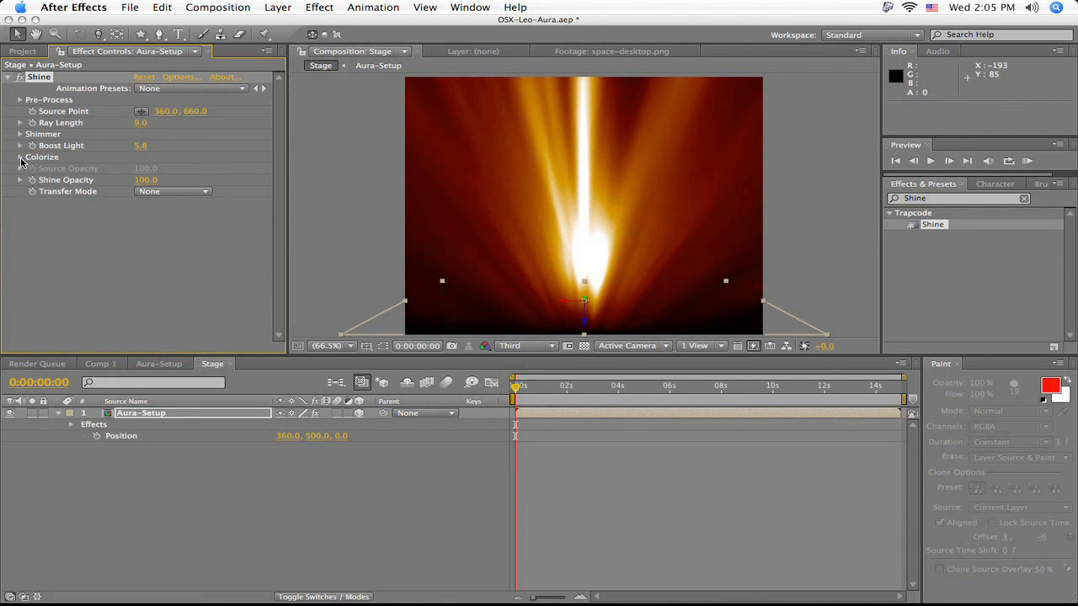
Change Shine's Colorize setting to the Aura preset and check it against the Aura-Setup composition.
{"action": "left_click", "coordinate": [21, 158]}
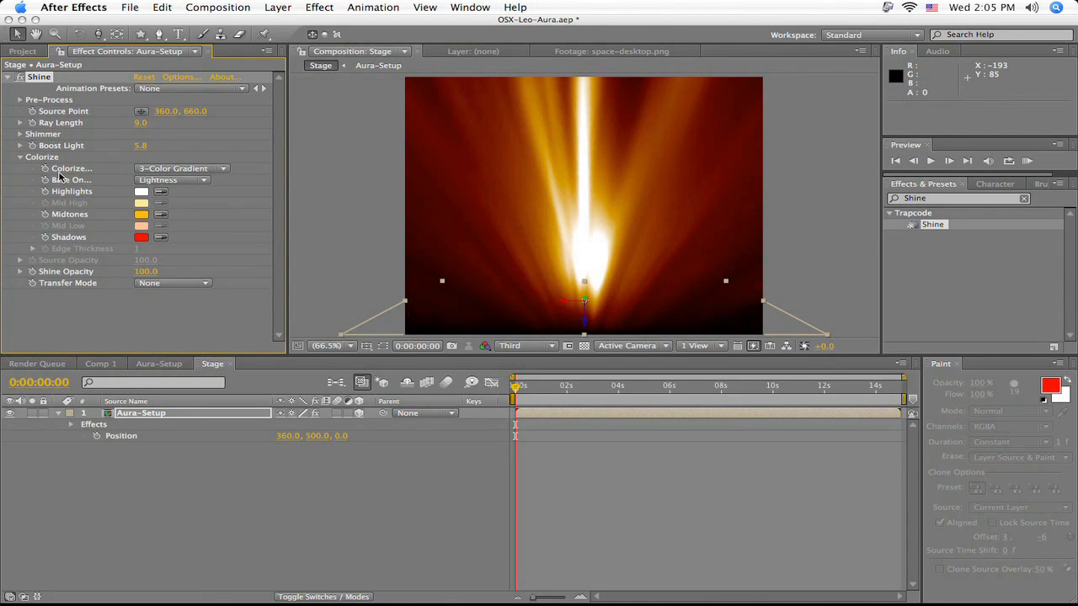
{"action": "left_click", "coordinate": [166, 169]}
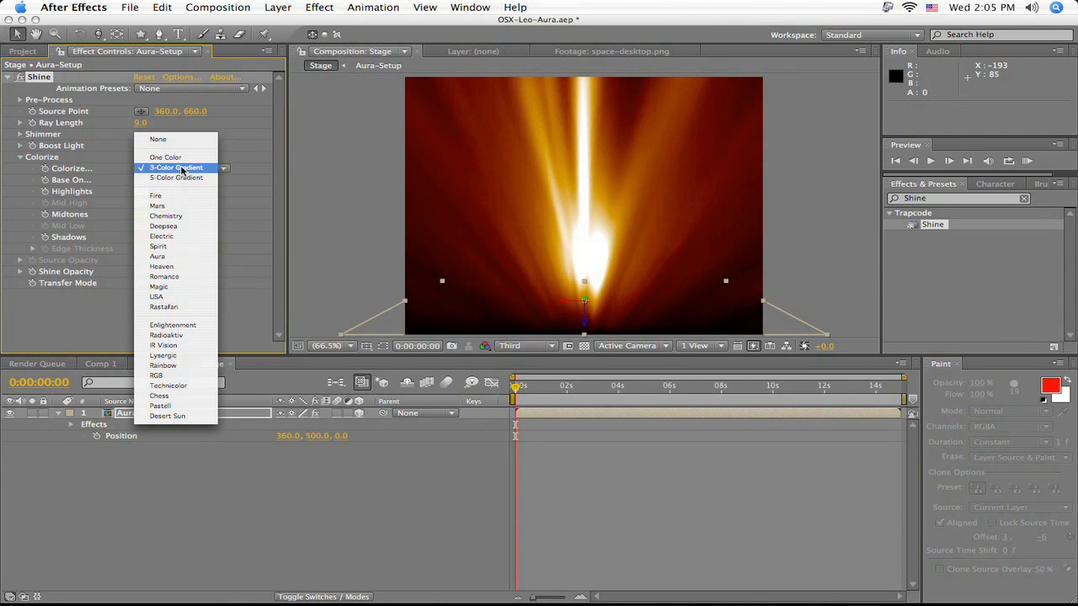
{"action": "left_click", "coordinate": [174, 256]}
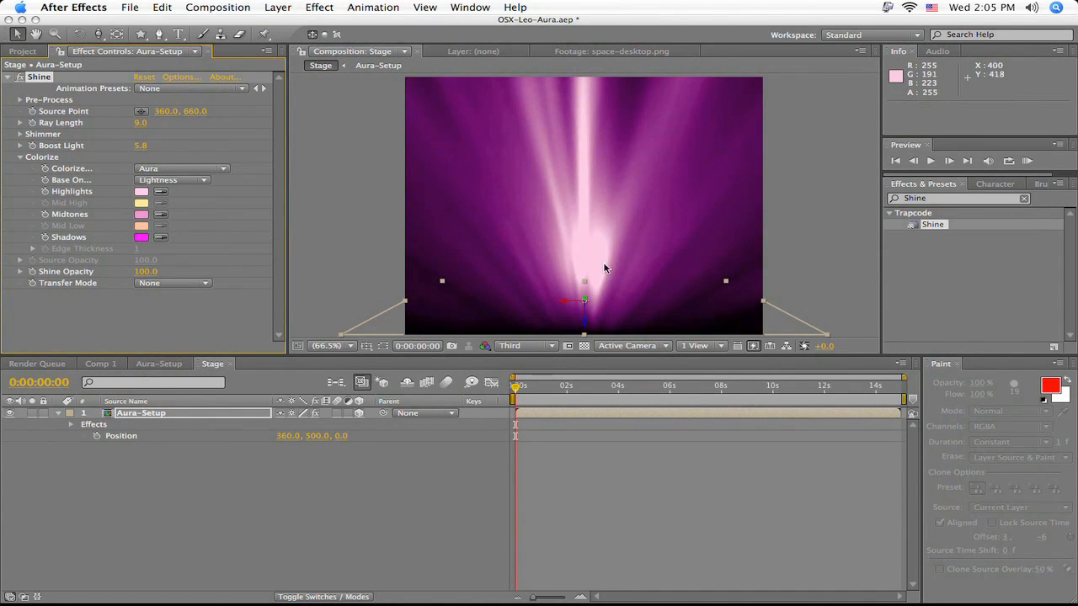
{"action": "left_click", "coordinate": [151, 366]}
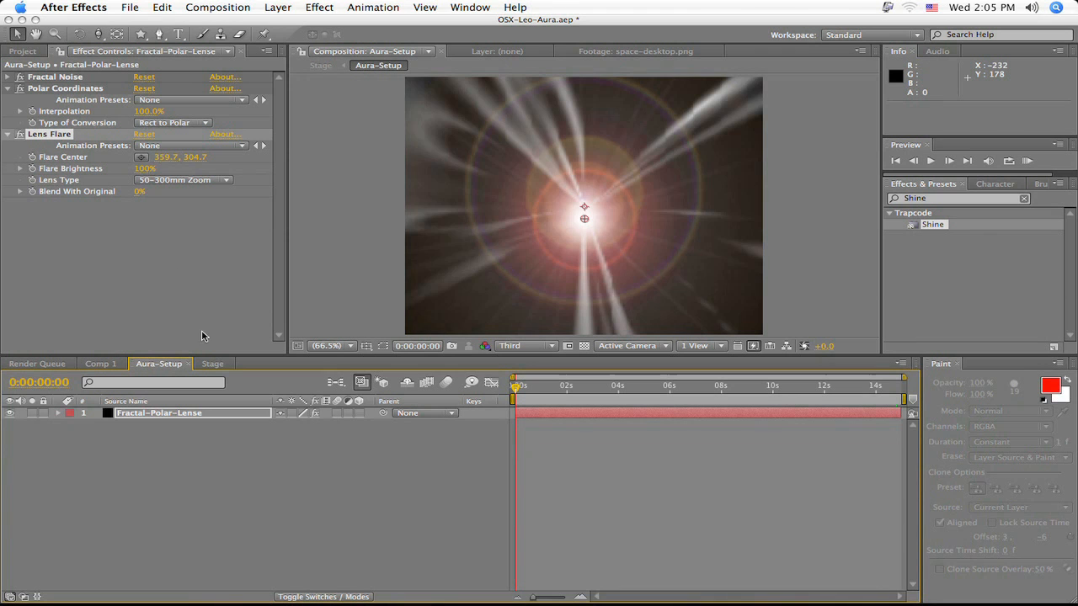
{"action": "left_click", "coordinate": [216, 366]}
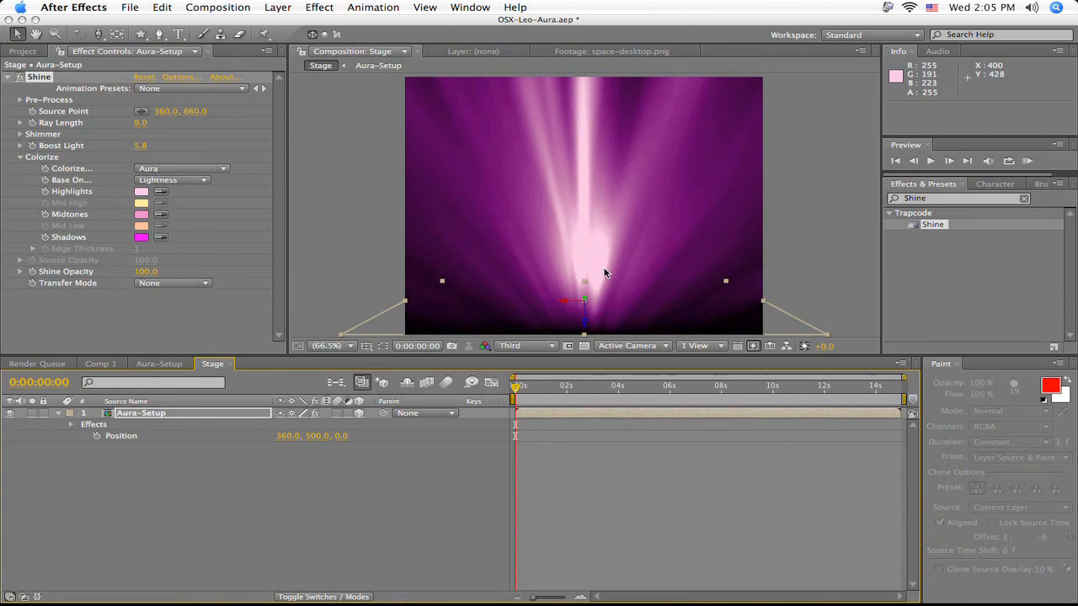
{"action": "left_click", "coordinate": [19, 157]}
{"action": "left_click", "coordinate": [135, 264]}
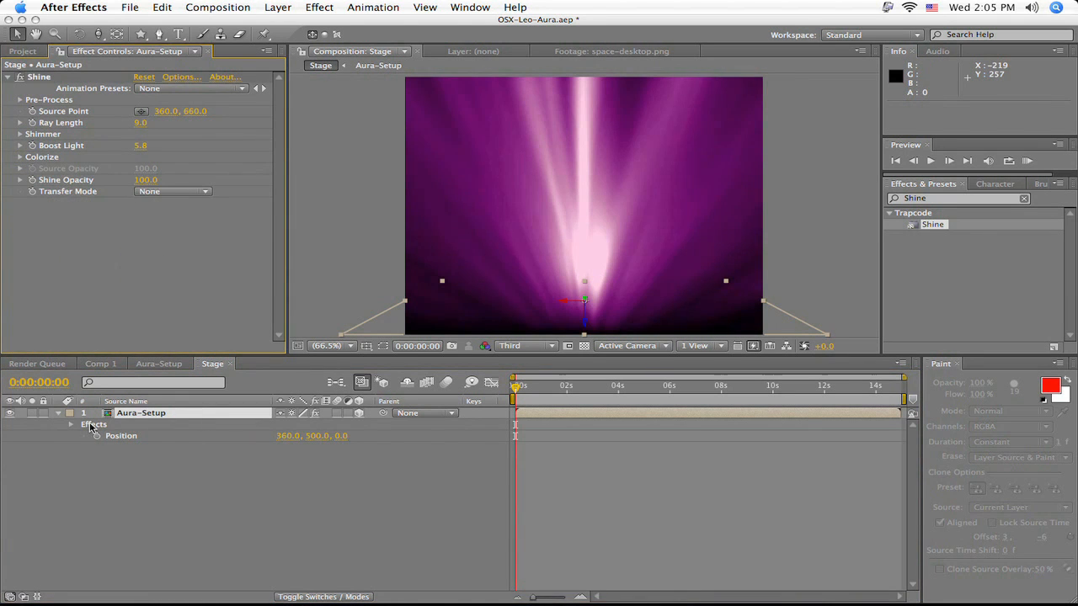
Create a black 720 × 576 px solid named "Stars" in the Stage composition.
{"action": "left_click", "coordinate": [59, 414]}
{"action": "left_click", "coordinate": [145, 443]}
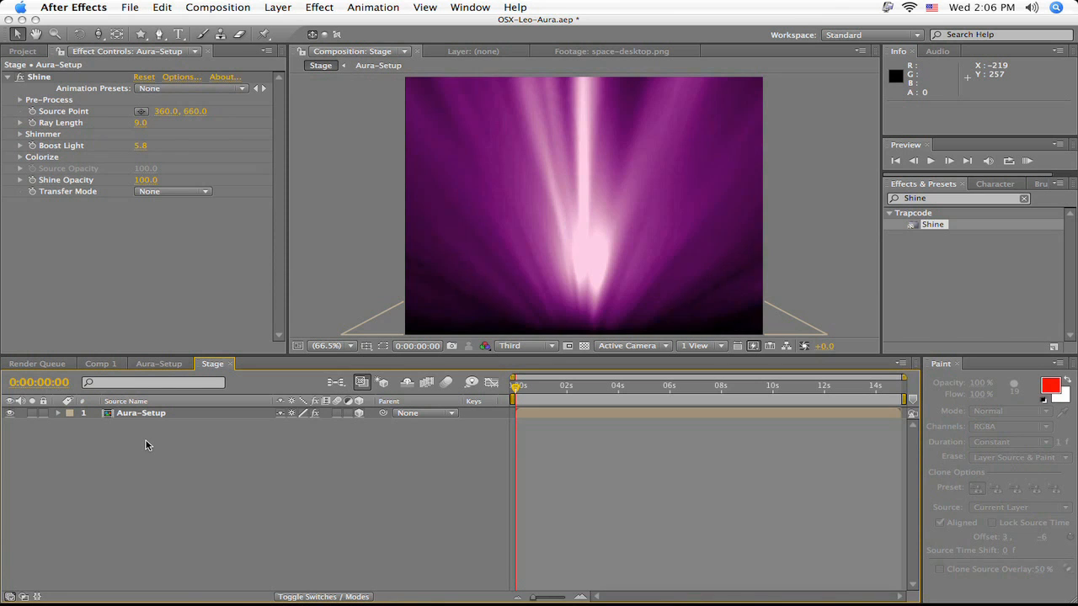
{"action": "key", "text": "super+y"}
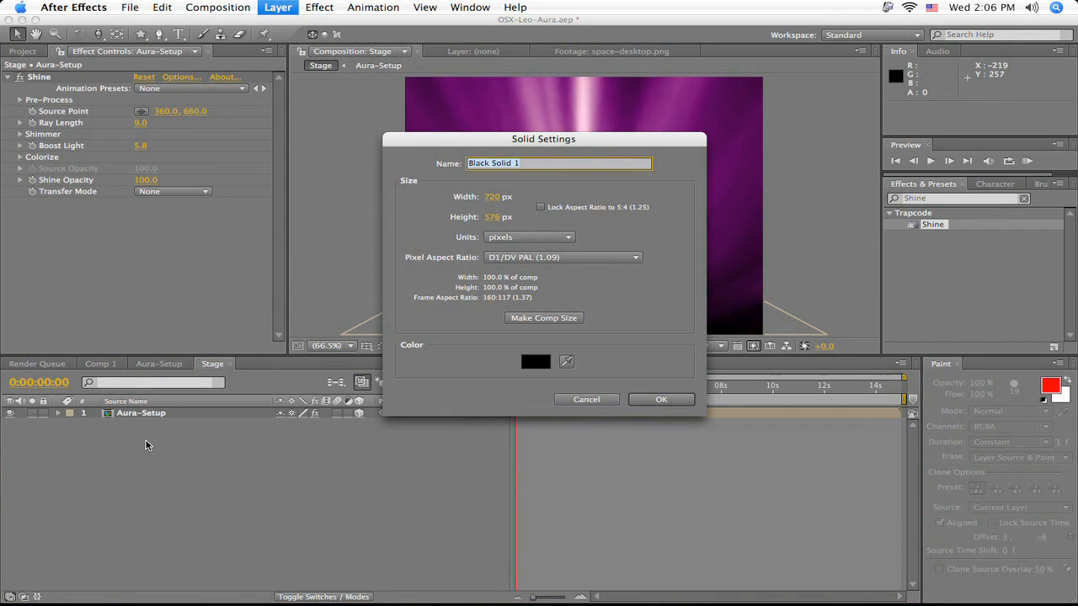
{"action": "type", "text": "Stars"}
{"action": "left_click", "coordinate": [654, 401]}
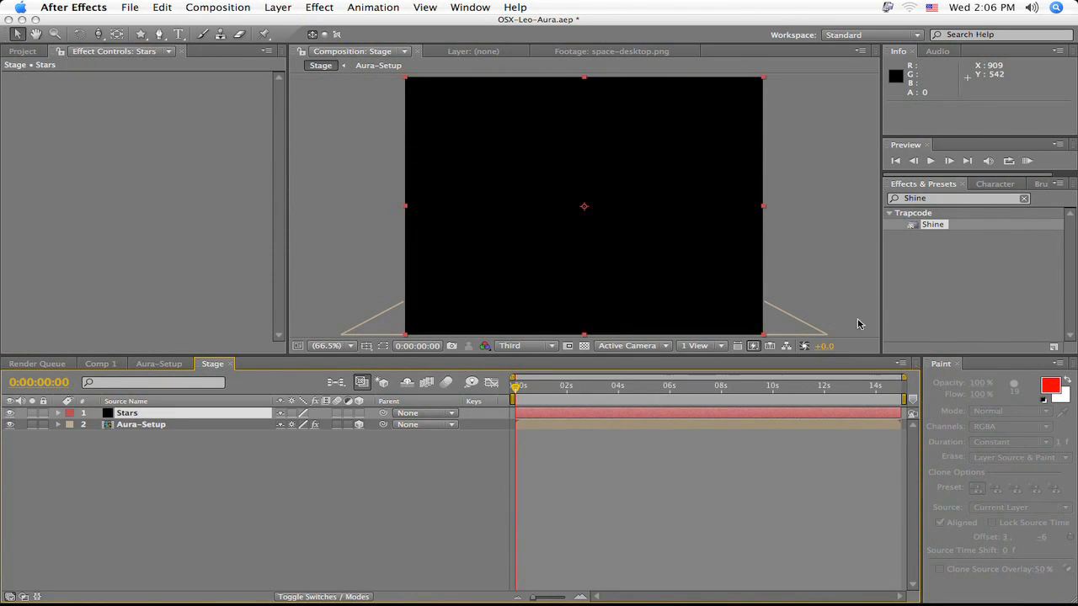
Search the effects for "particu" and apply Trapcode Particular to the Stars layer.
{"action": "left_click", "coordinate": [930, 199]}
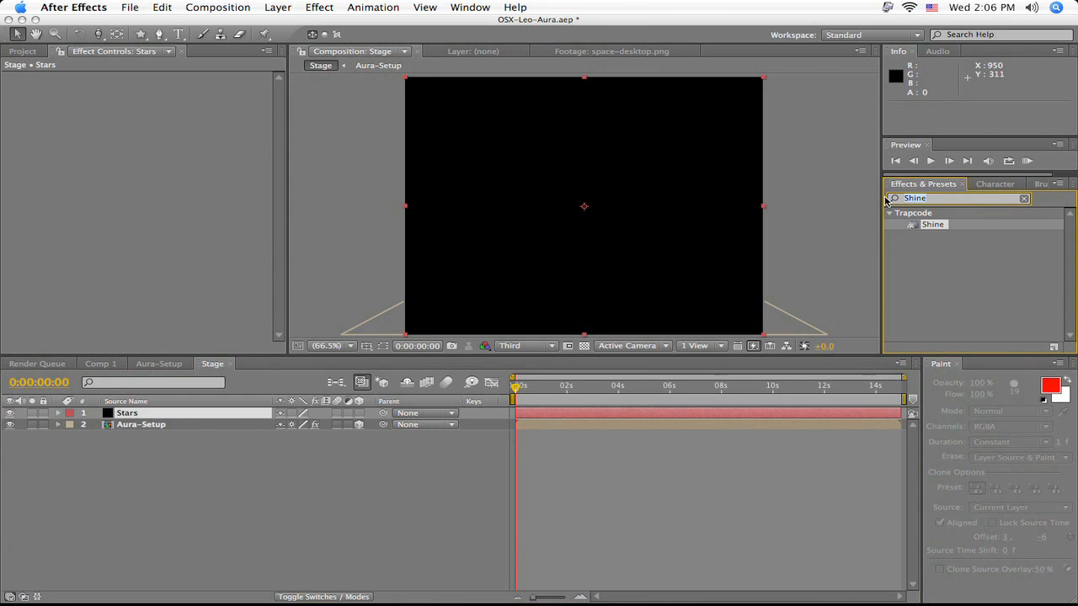
{"action": "type", "text": "part"}
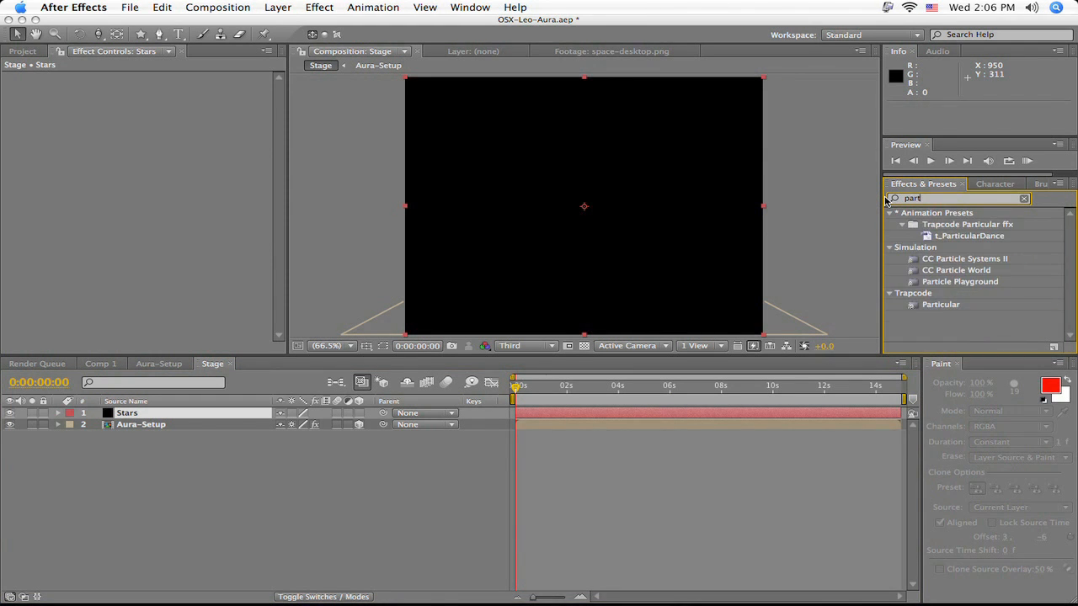
{"action": "type", "text": "icu"}
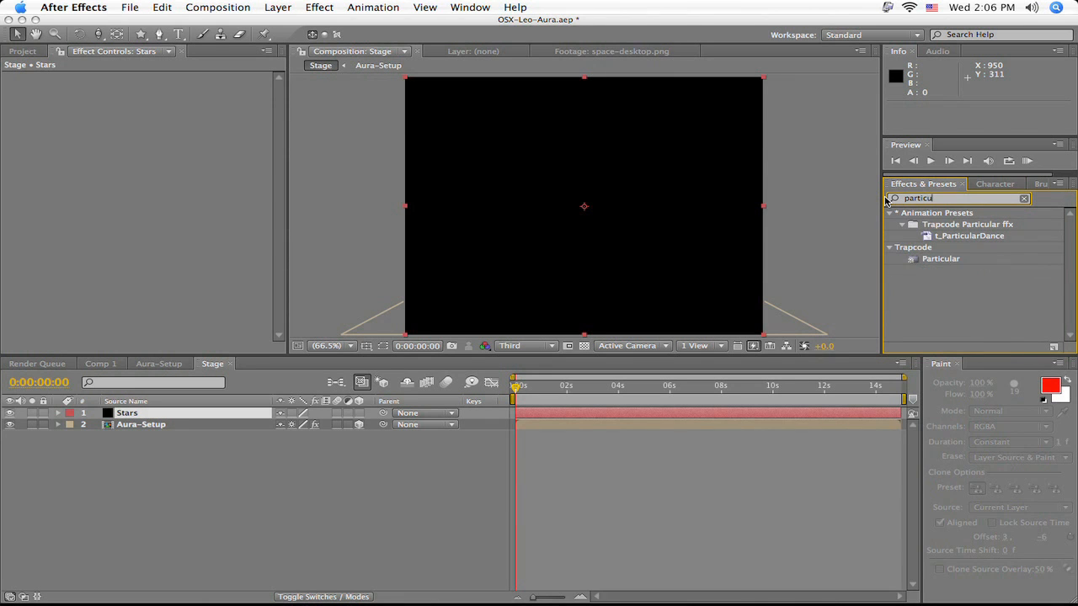
{"action": "left_click_drag", "start_coordinate": [933, 263], "coordinate": [848, 416]}
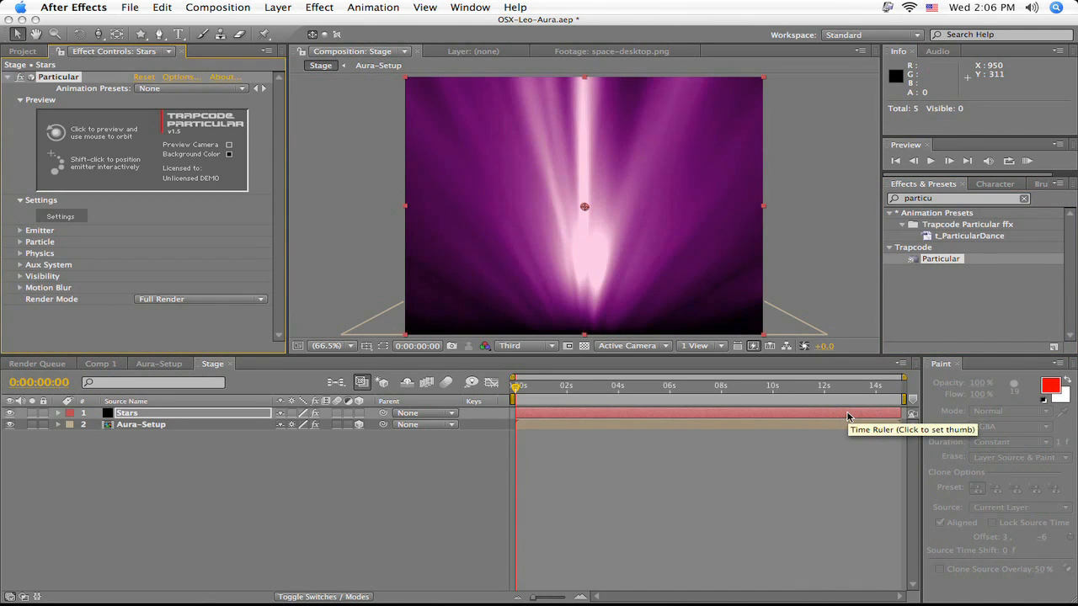
Shift the Stars layer about 1:20 earlier than the composition start and extend its out point to the composition's end.
{"action": "left_click", "coordinate": [594, 414]}
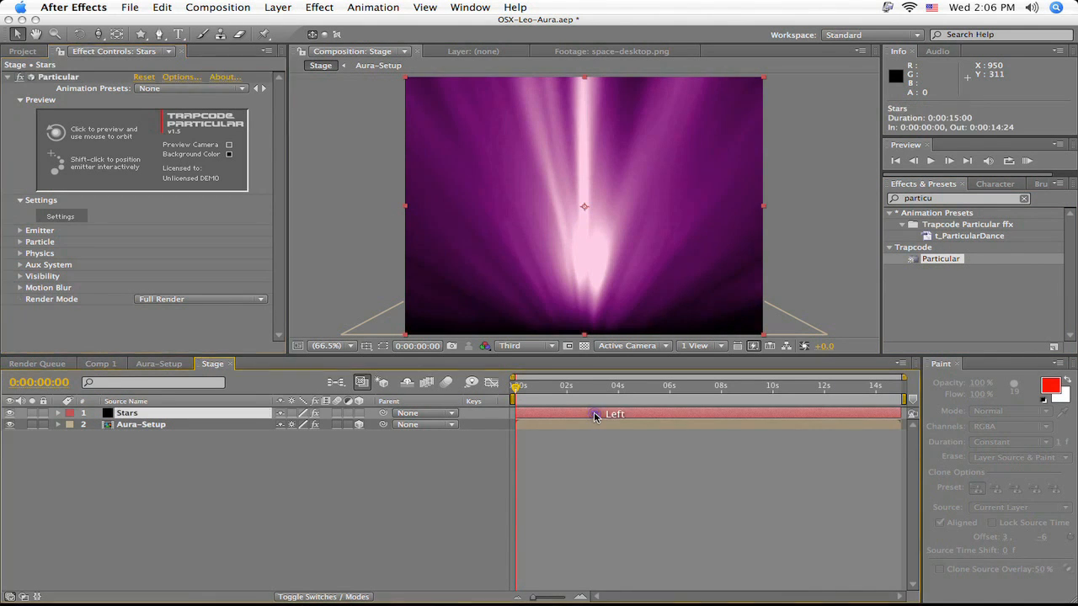
{"action": "left_click_drag", "start_coordinate": [594, 417], "coordinate": [548, 417]}
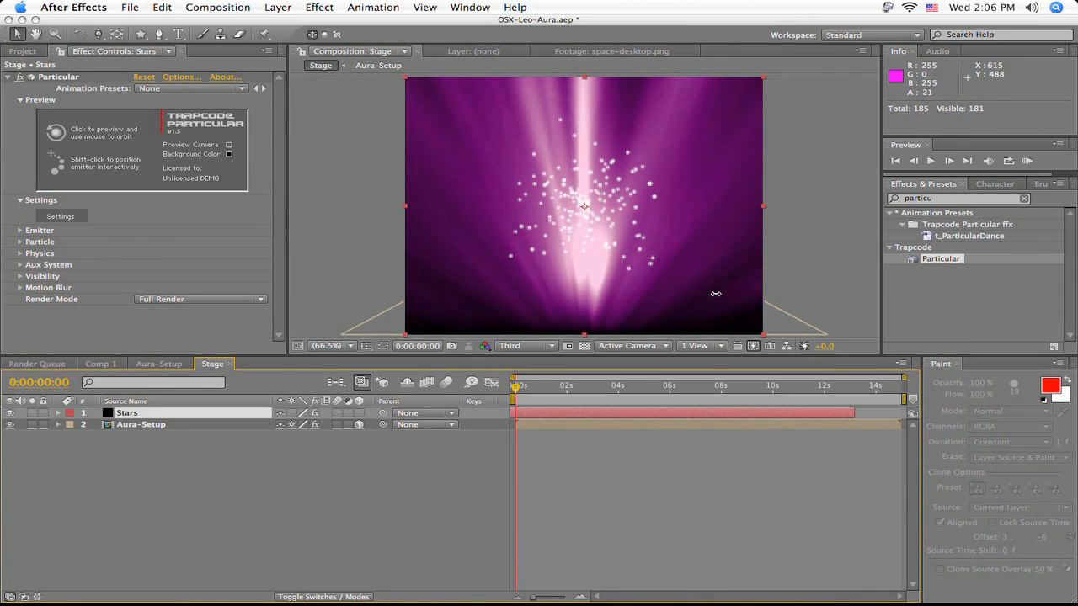
{"action": "left_click_drag", "start_coordinate": [855, 414], "coordinate": [904, 418]}
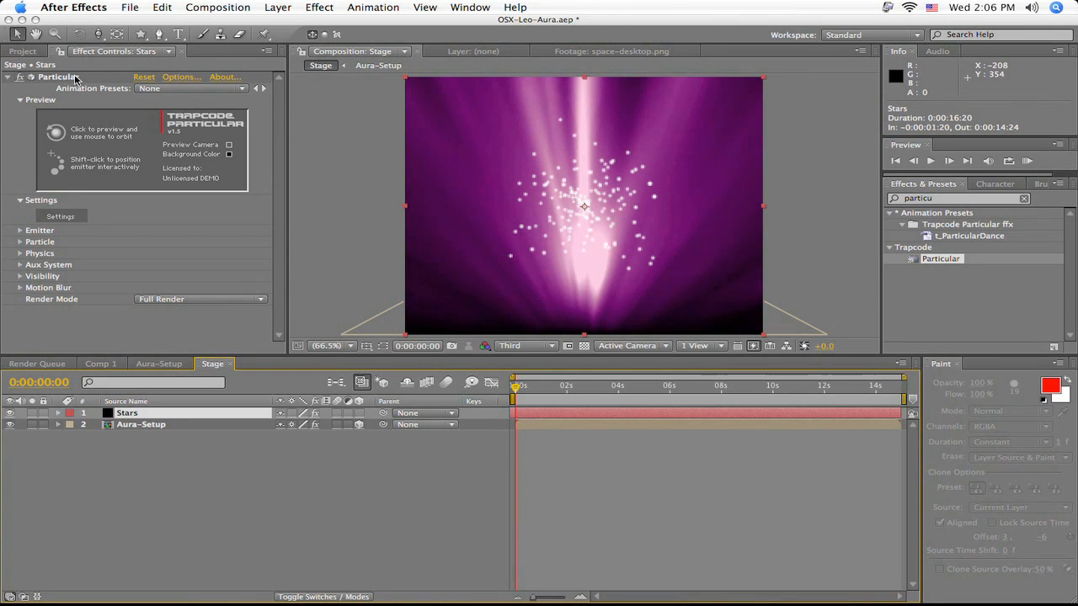
Load the t_StarfieldStatic1 preset for Particular on the Stars layer and set the particle Size to 3.0.
{"action": "left_click", "coordinate": [156, 89]}
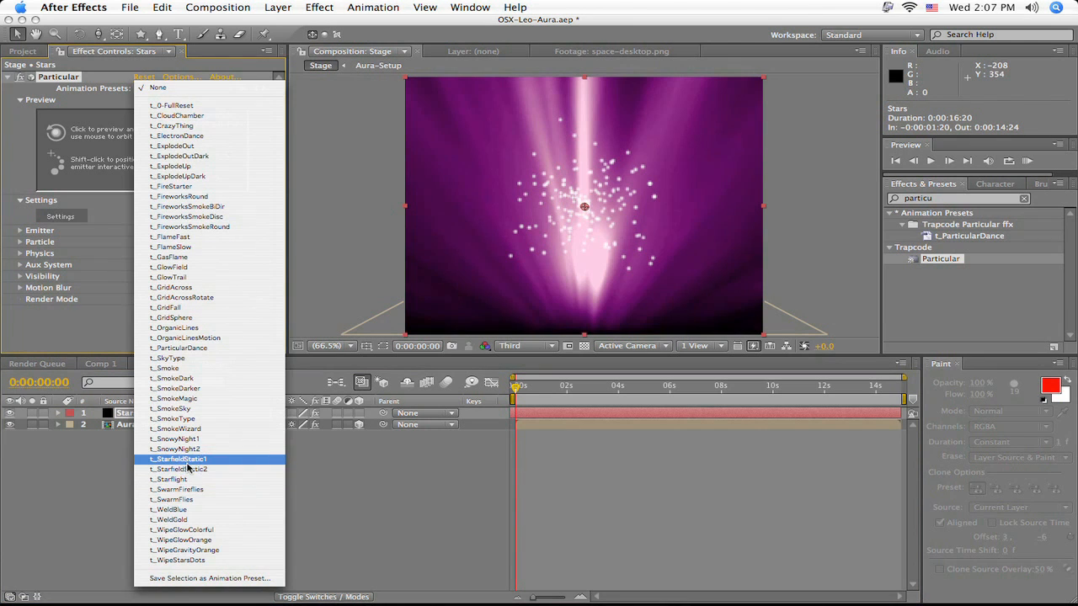
{"action": "left_click", "coordinate": [190, 461]}
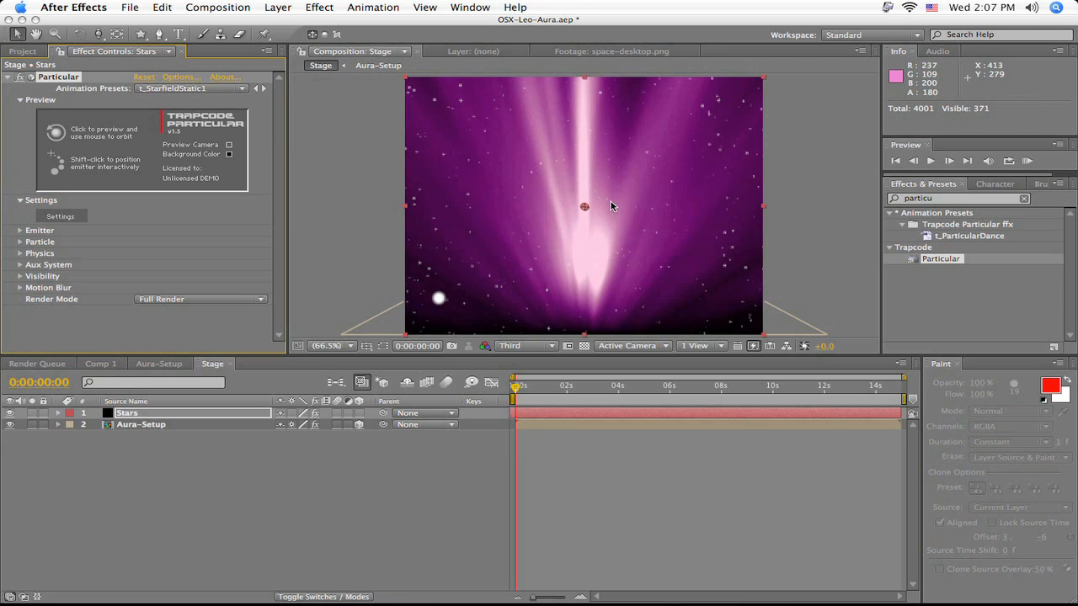
{"action": "left_click", "coordinate": [19, 242]}
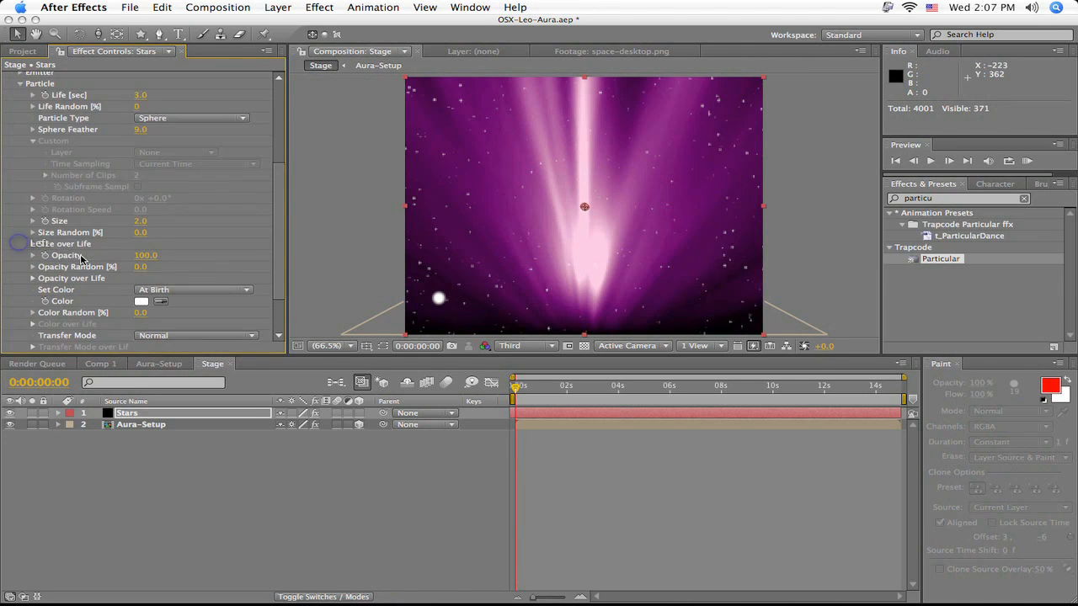
{"action": "left_click", "coordinate": [140, 220]}
{"action": "type", "text": "3"}
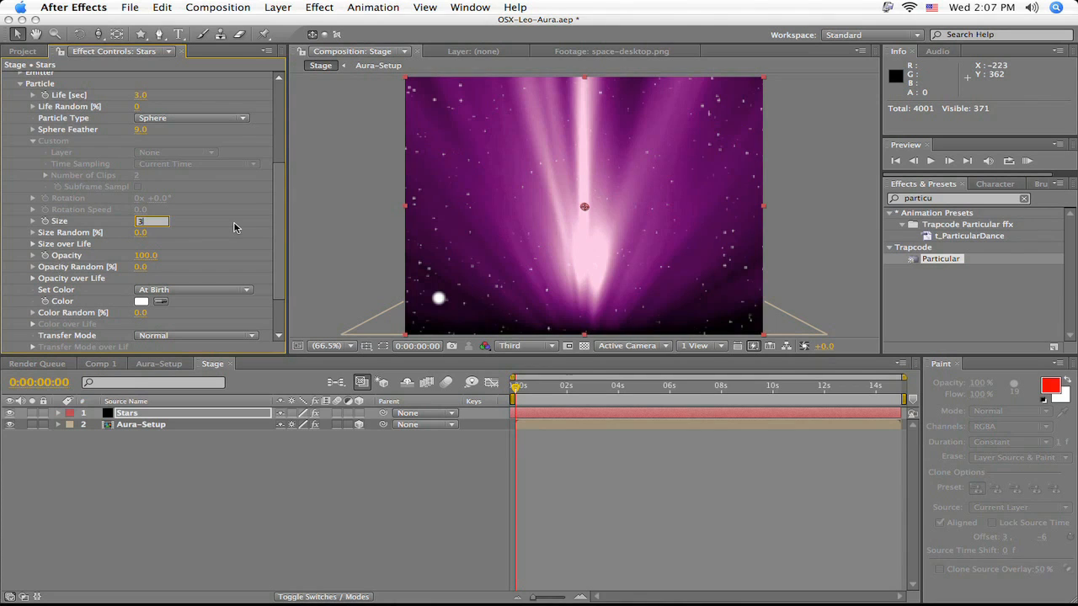
{"action": "type", "text": ".5"}
{"action": "key", "text": "Return"}
{"action": "scroll", "coordinate": [234, 226], "scroll_direction": "down", "scroll_amount": 2}
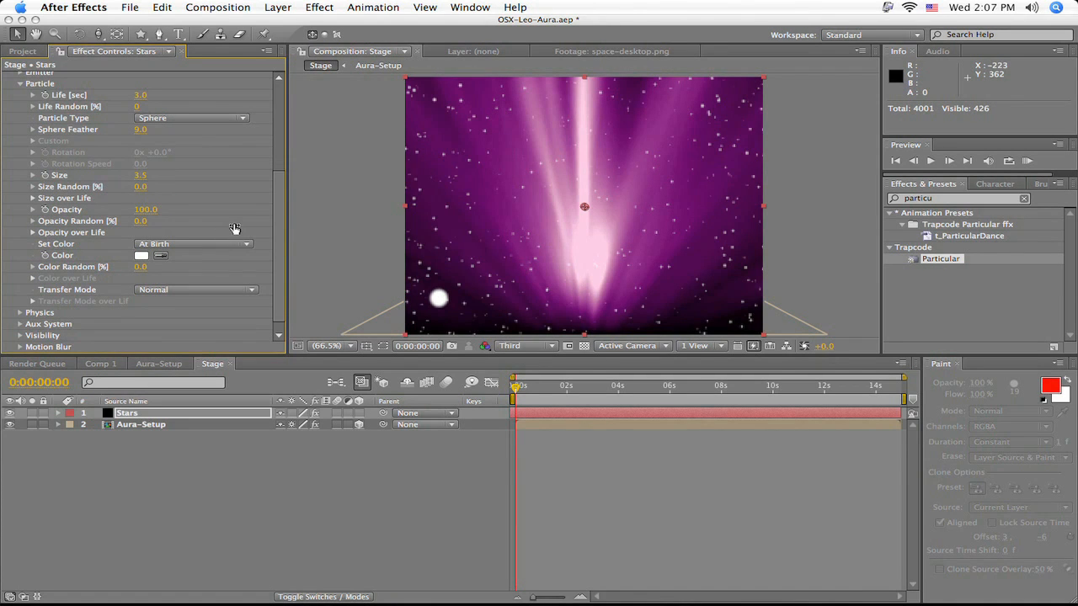
{"action": "left_click", "coordinate": [143, 177]}
{"action": "type", "text": "3"}
{"action": "key", "text": "Return"}
Set Particular's Set Color to Random from Gradient and remove the yellow, green and cyan stops from the Color over Life gradient.
{"action": "left_click", "coordinate": [157, 249]}
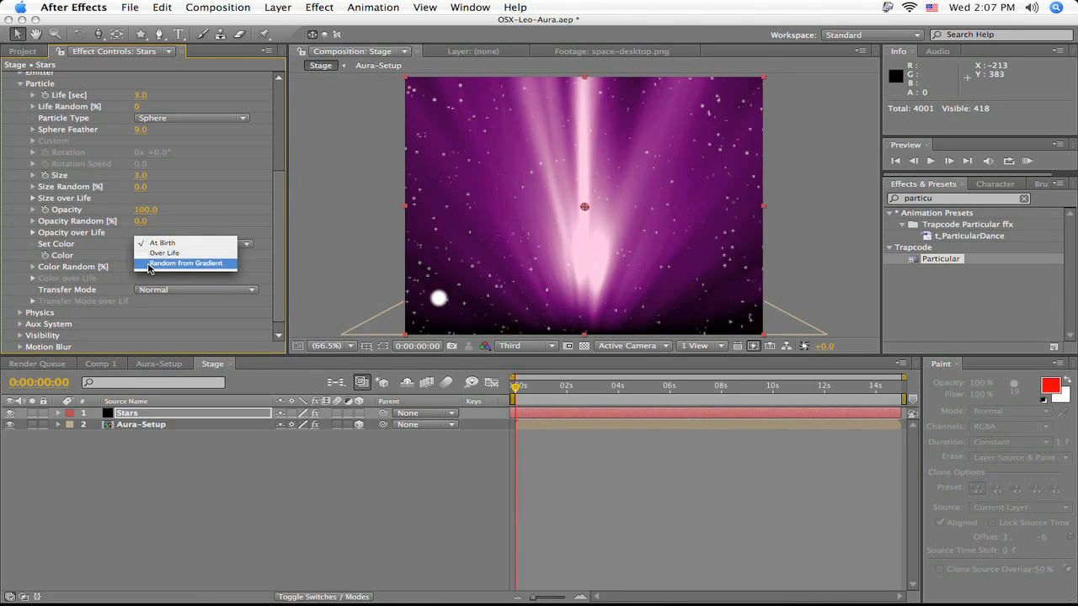
{"action": "left_click", "coordinate": [150, 268]}
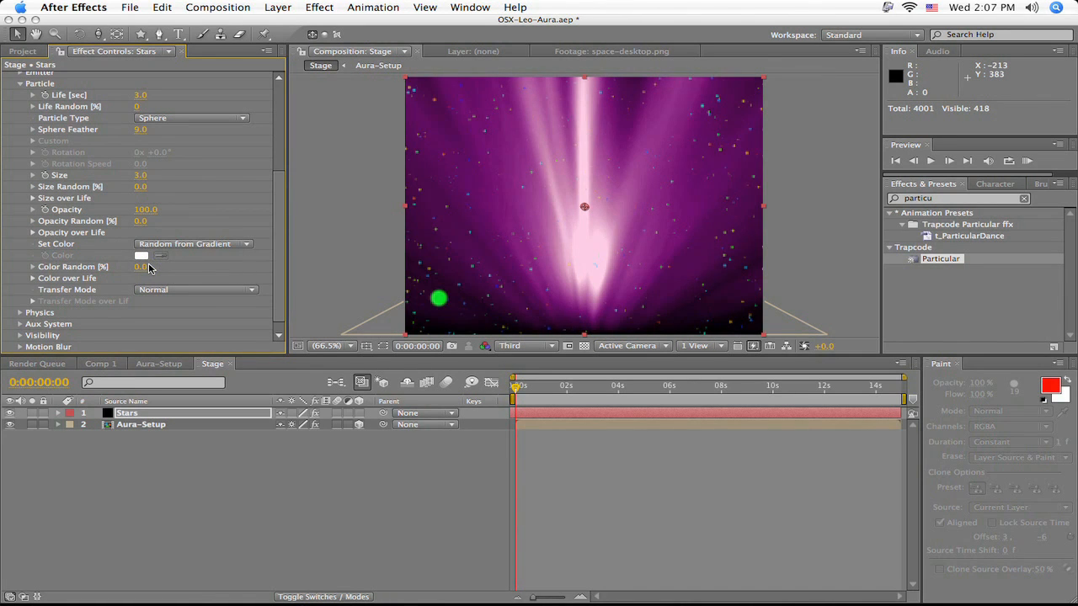
{"action": "left_click", "coordinate": [32, 279]}
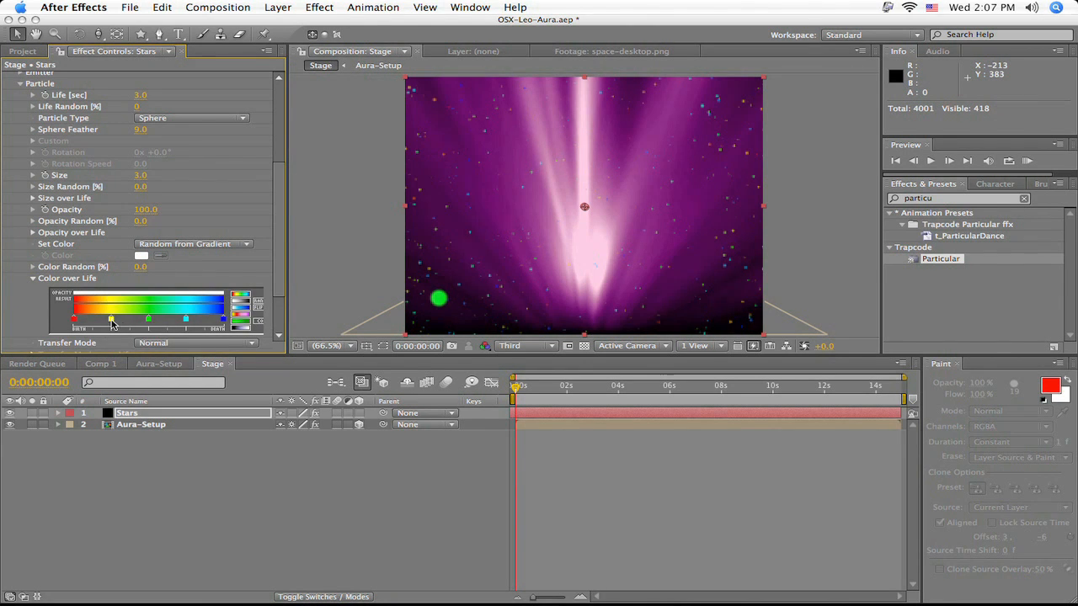
{"action": "left_click_drag", "start_coordinate": [112, 323], "coordinate": [69, 356]}
{"action": "left_click_drag", "start_coordinate": [148, 318], "coordinate": [137, 346]}
{"action": "left_click_drag", "start_coordinate": [185, 318], "coordinate": [177, 350]}
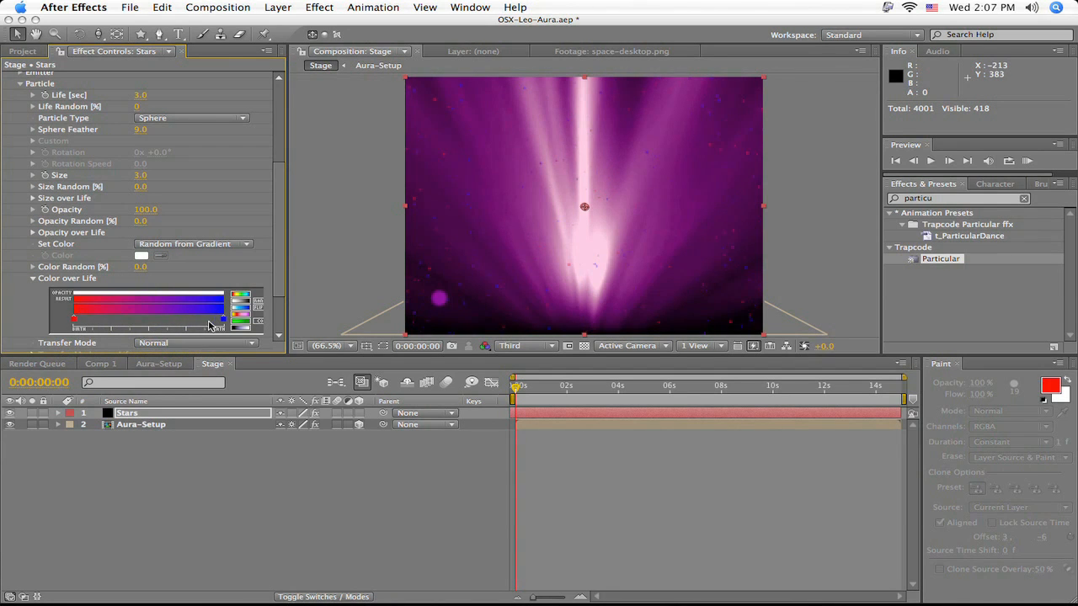
Recolour the Color over Life gradient from light pink at birth to a nearly white pink at death.
{"action": "double_click", "coordinate": [74, 322]}
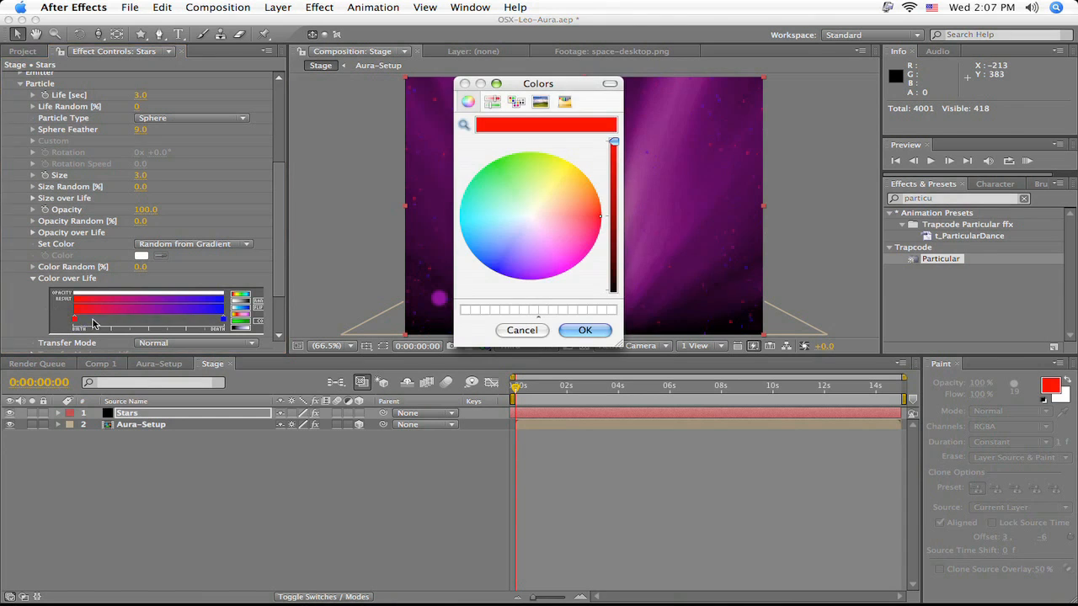
{"action": "left_click_drag", "start_coordinate": [554, 257], "coordinate": [559, 245]}
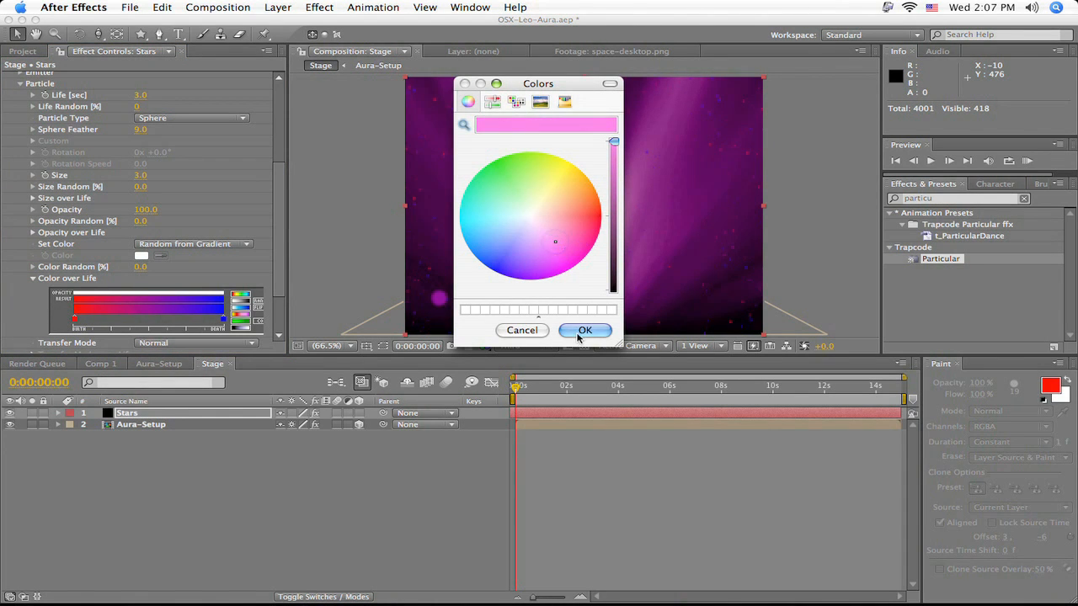
{"action": "key", "text": "Return"}
{"action": "double_click", "coordinate": [223, 319]}
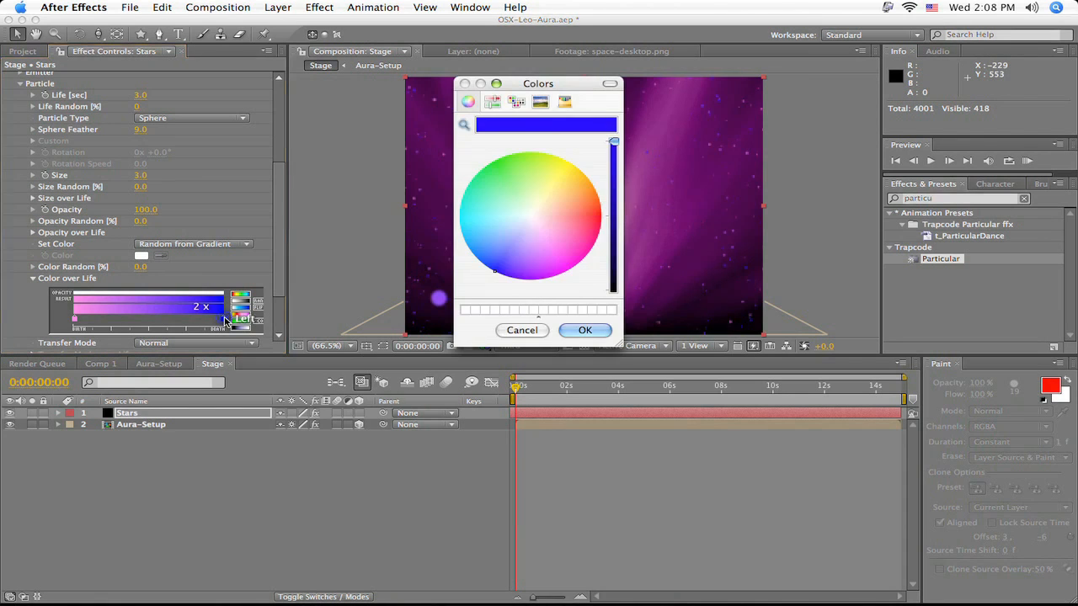
{"action": "left_click", "coordinate": [533, 219]}
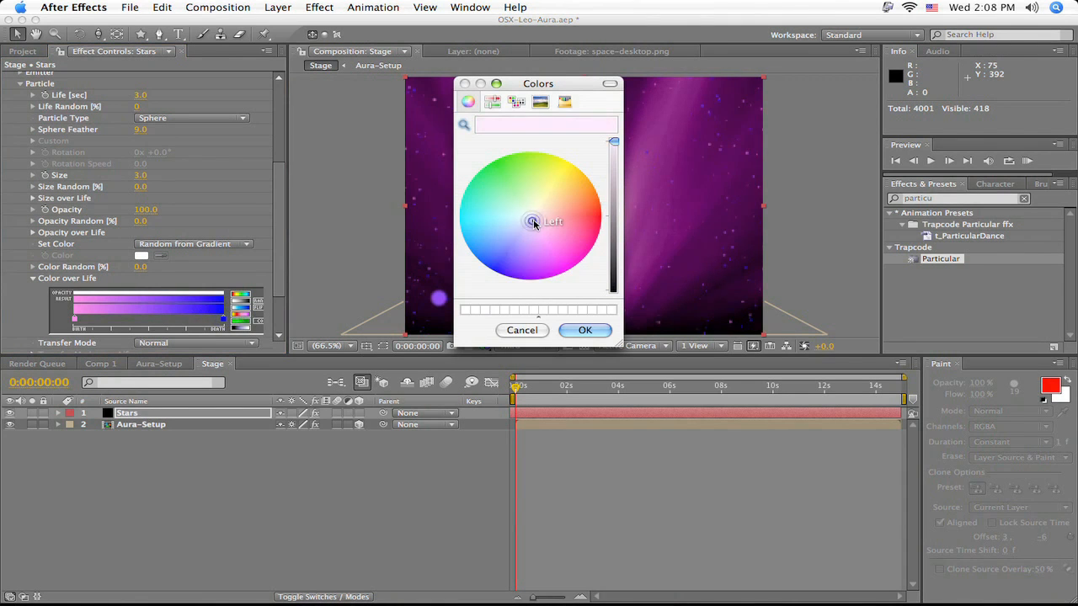
{"action": "left_click", "coordinate": [590, 330]}
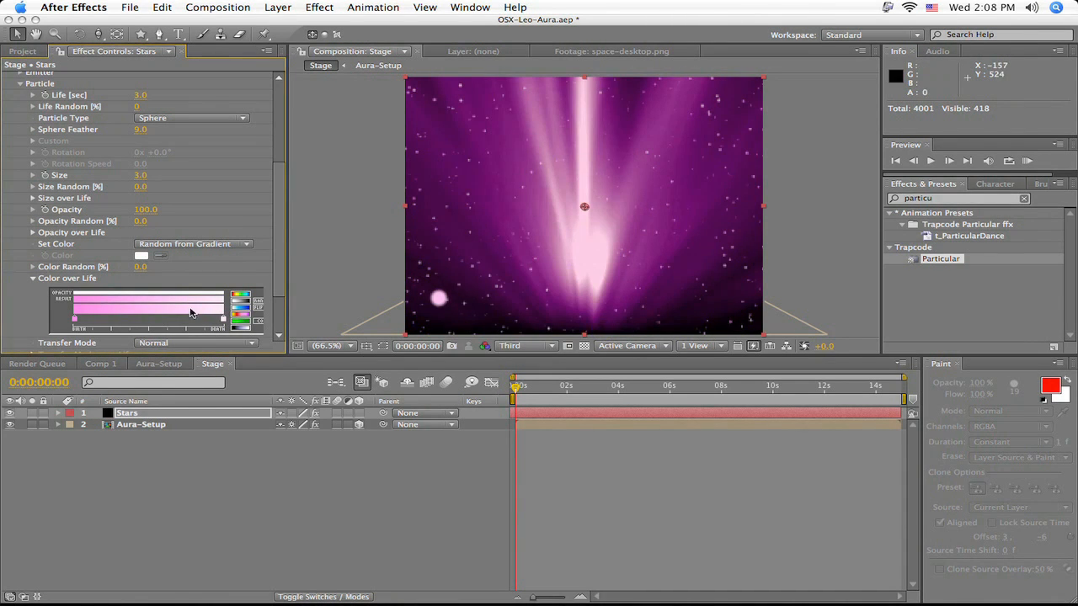
{"action": "left_click", "coordinate": [34, 279]}
{"action": "left_click", "coordinate": [22, 89]}
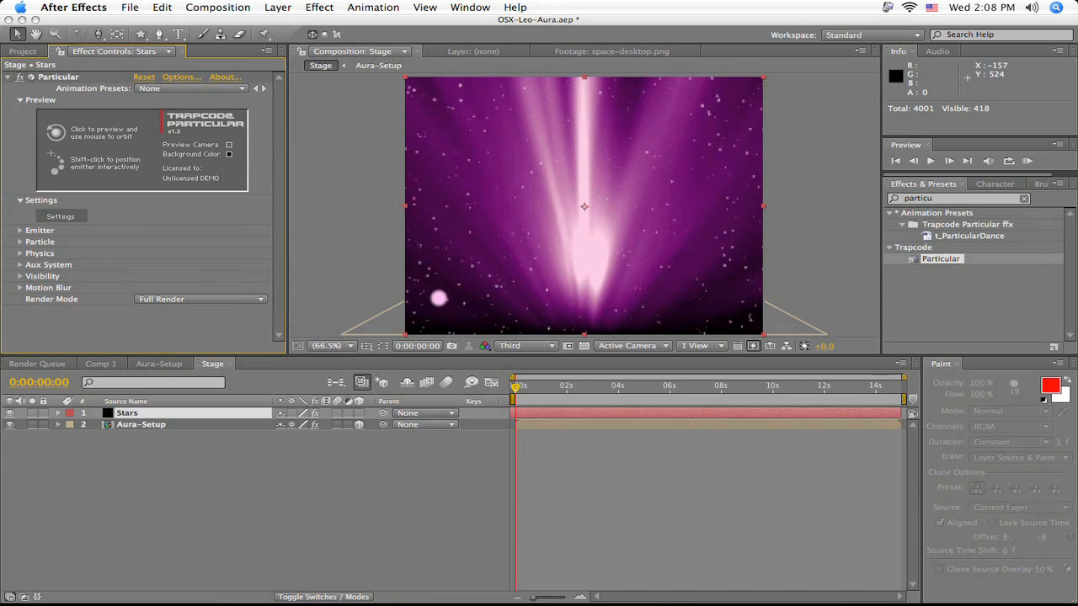
Search the effects for "glow" and apply the Stylize Glow effect to the Stars layer.
{"action": "left_click", "coordinate": [940, 198]}
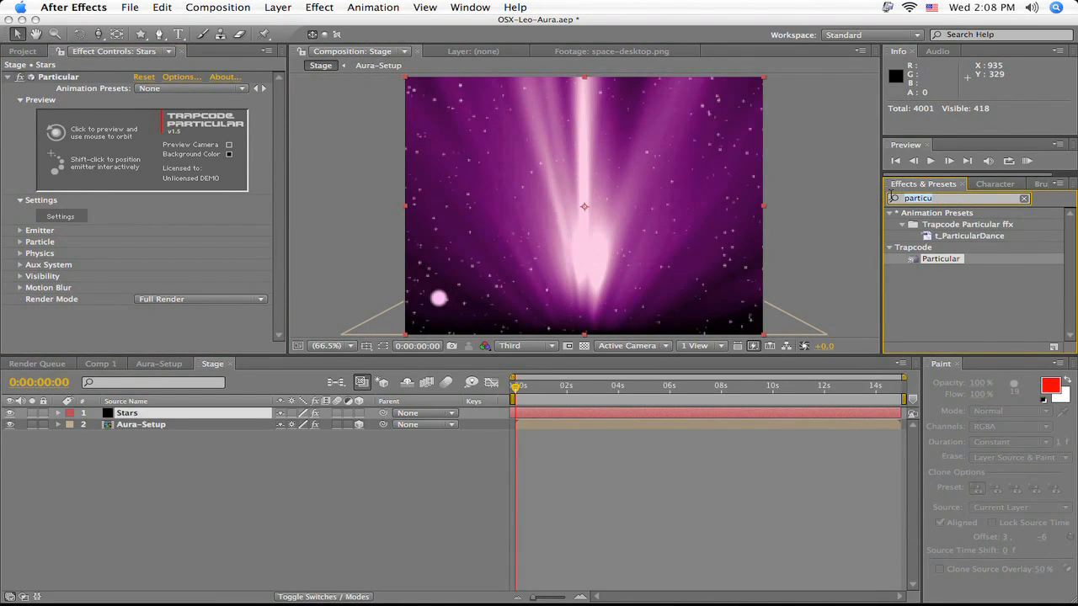
{"action": "type", "text": "glow"}
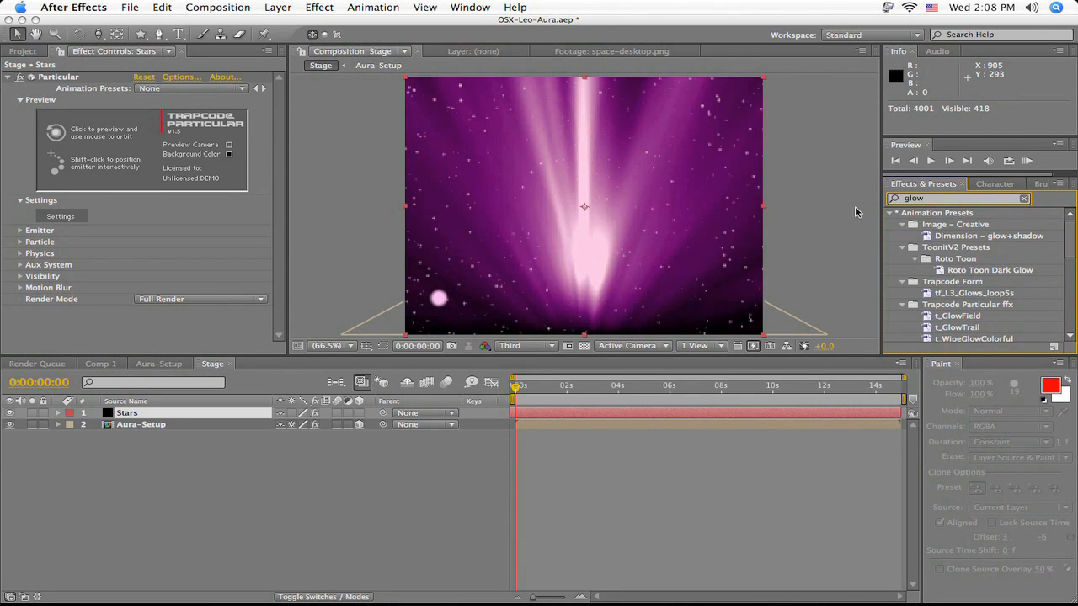
{"action": "left_click", "coordinate": [890, 217]}
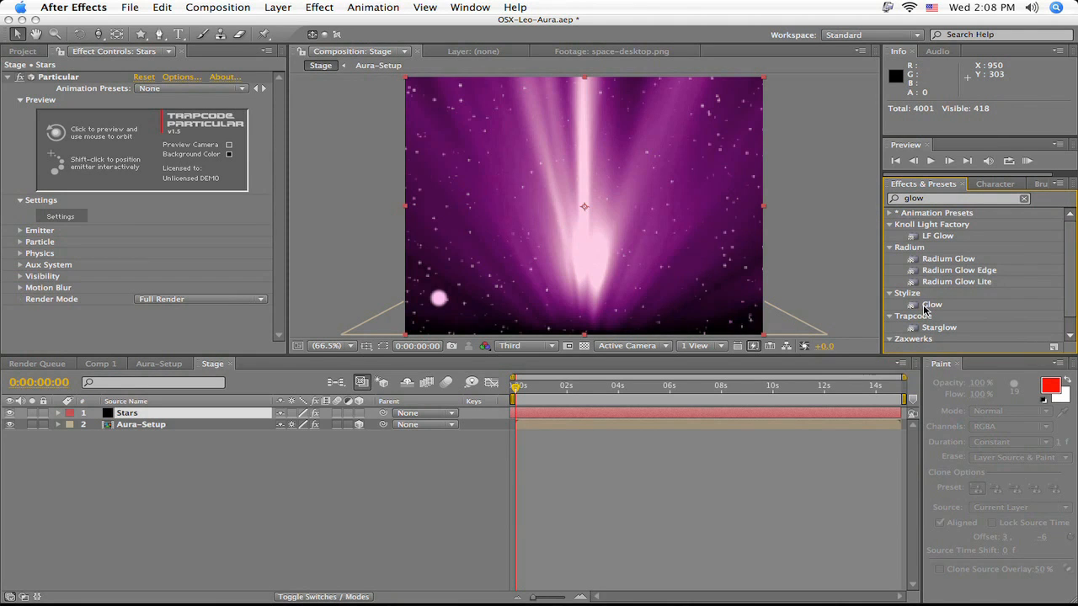
{"action": "left_click", "coordinate": [926, 308]}
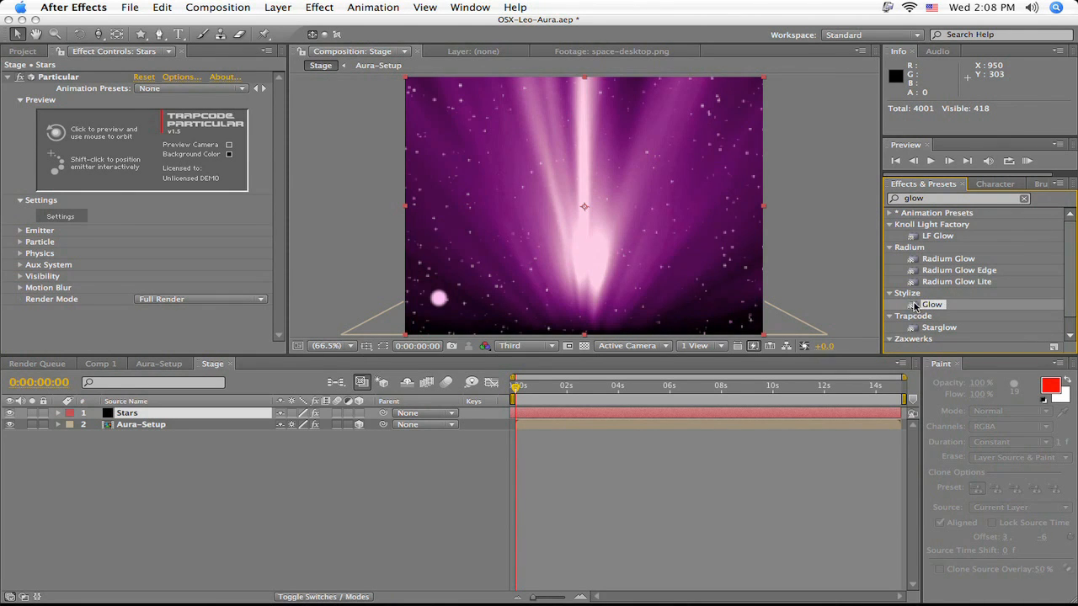
{"action": "left_click_drag", "start_coordinate": [917, 307], "coordinate": [860, 413]}
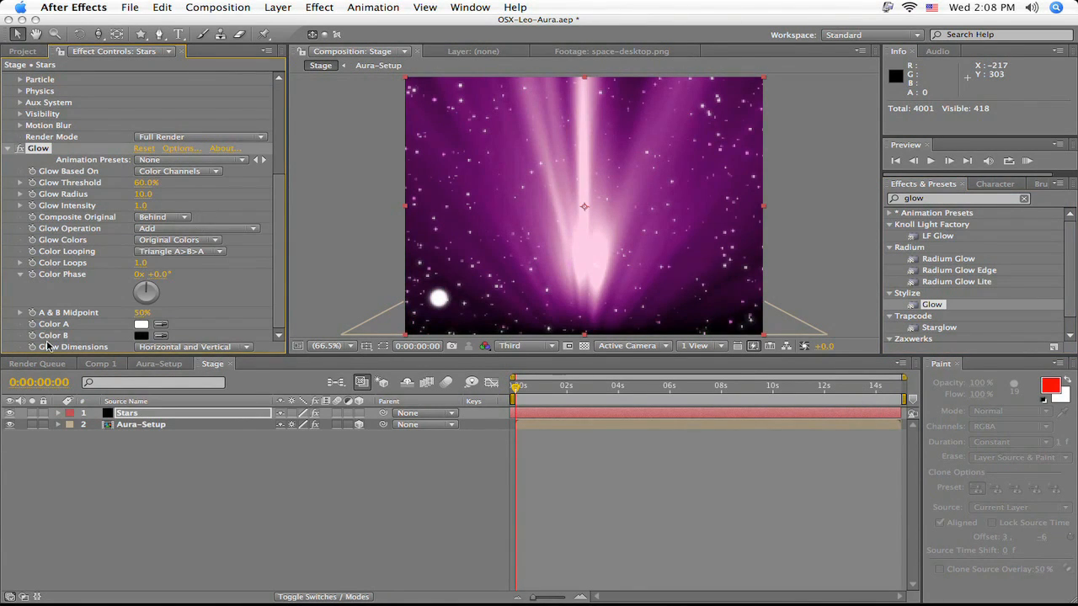
Set the Glow's Color B to magenta with hue 299°, Glow Colors to A & B Colors and Color Looping to Sawtooth B>A.
{"action": "left_click", "coordinate": [142, 336]}
{"action": "left_click", "coordinate": [569, 260]}
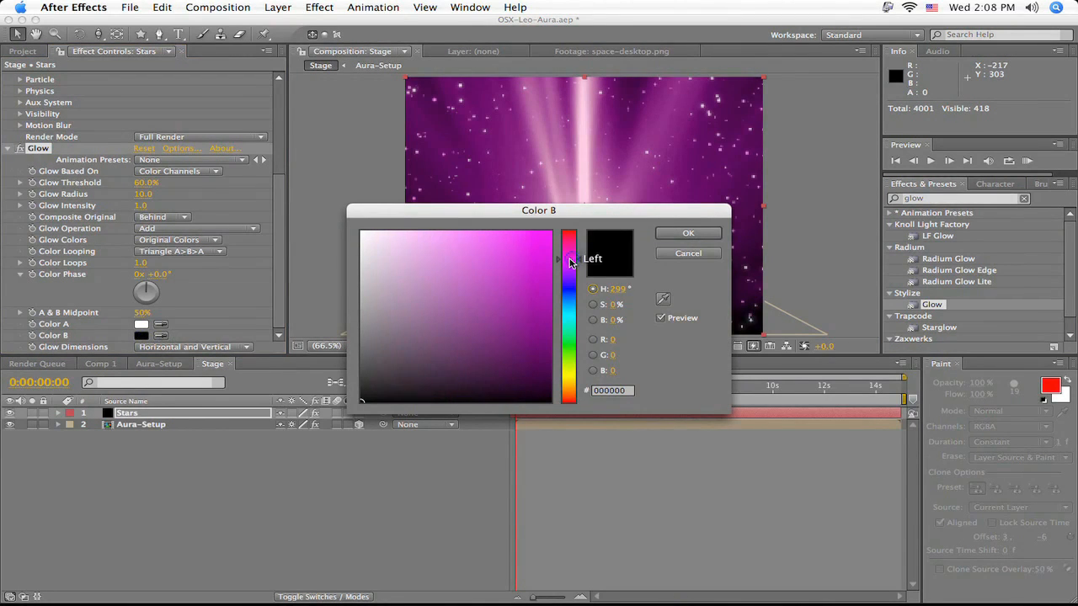
{"action": "left_click", "coordinate": [527, 234]}
{"action": "left_click", "coordinate": [688, 234]}
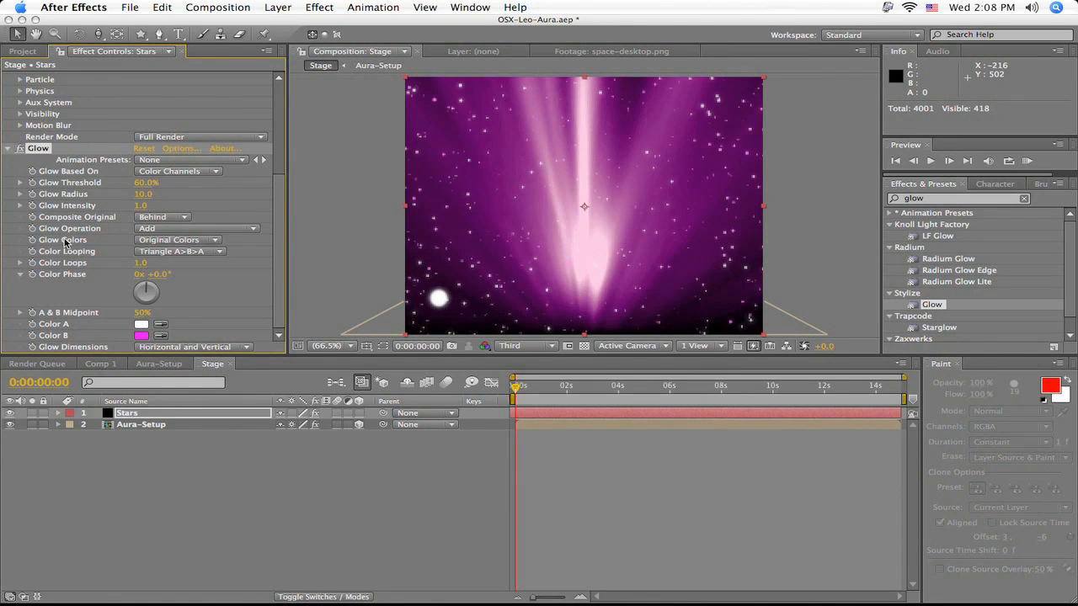
{"action": "left_click", "coordinate": [175, 242]}
{"action": "left_click", "coordinate": [175, 251]}
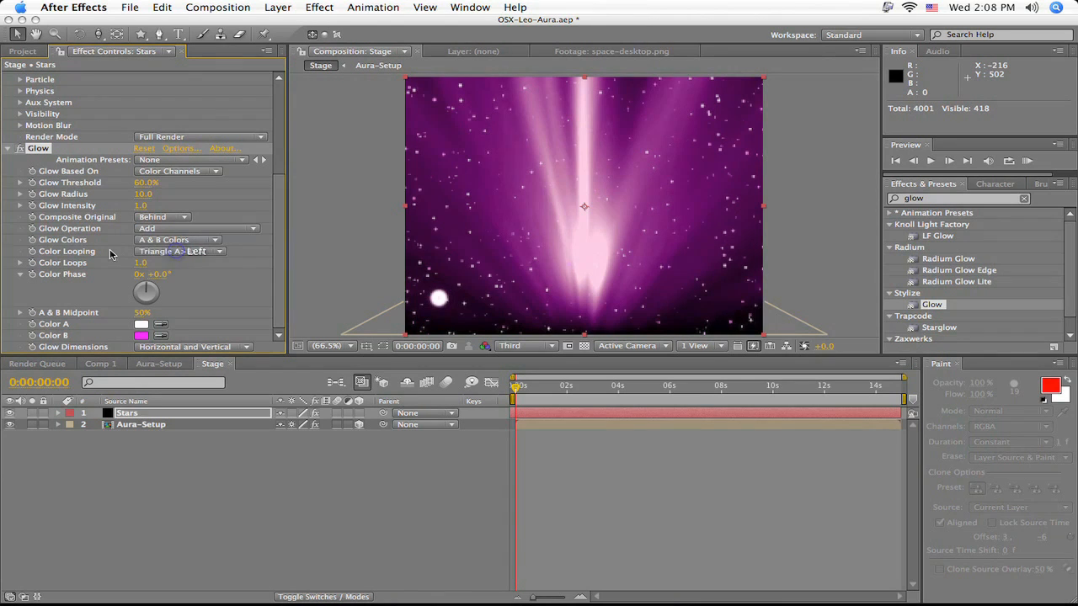
{"action": "left_click", "coordinate": [146, 257]}
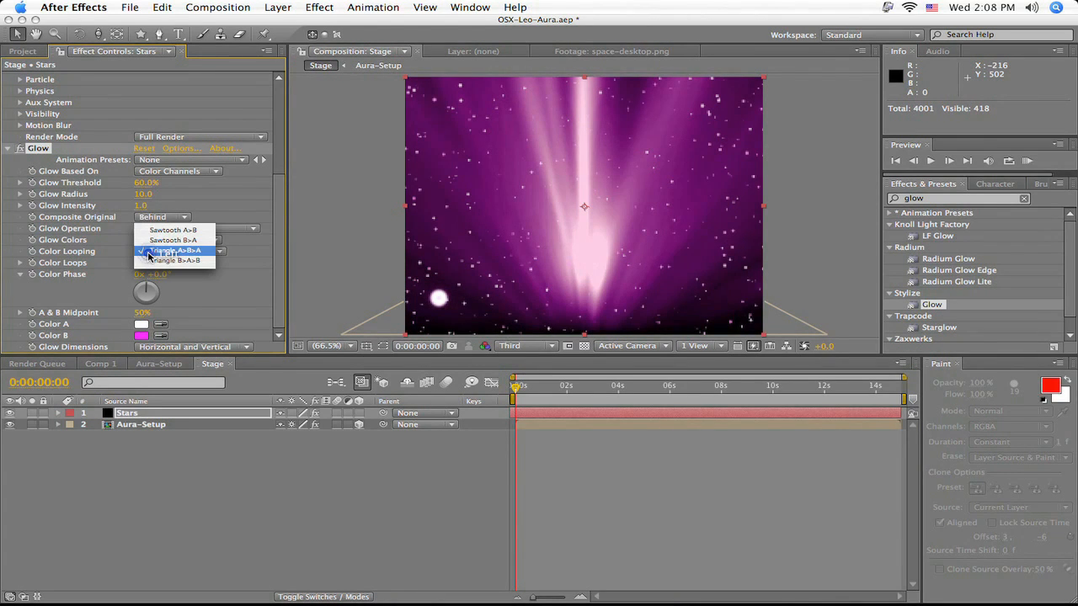
{"action": "left_click", "coordinate": [151, 242]}
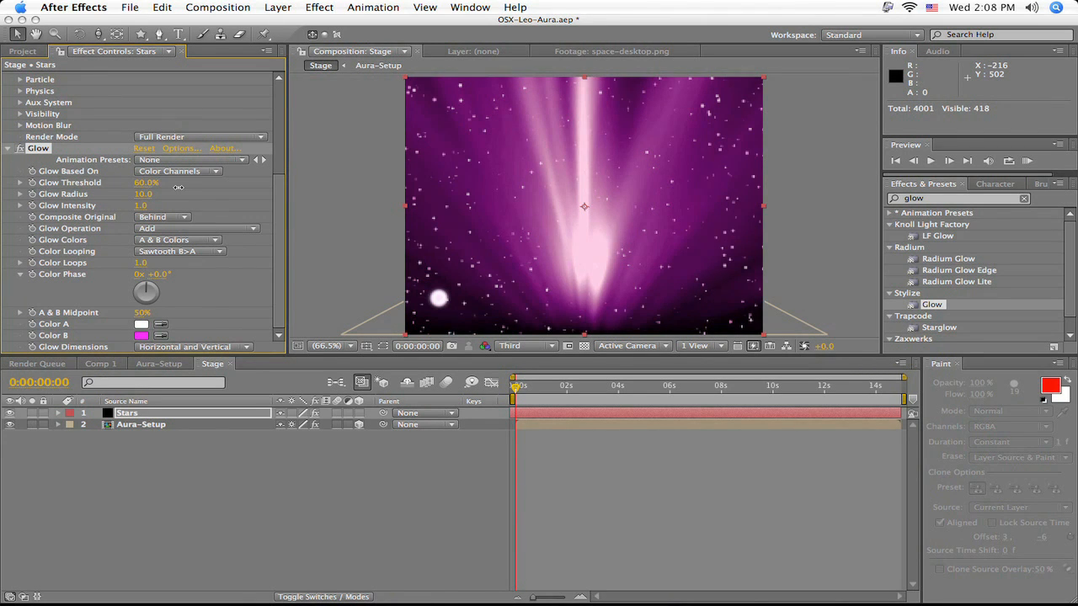
Adjust the Stars layer's Glow to Threshold 26.3%, Radius 21.0 and Intensity 1.2.
{"action": "left_click_drag", "start_coordinate": [147, 184], "coordinate": [28, 183]}
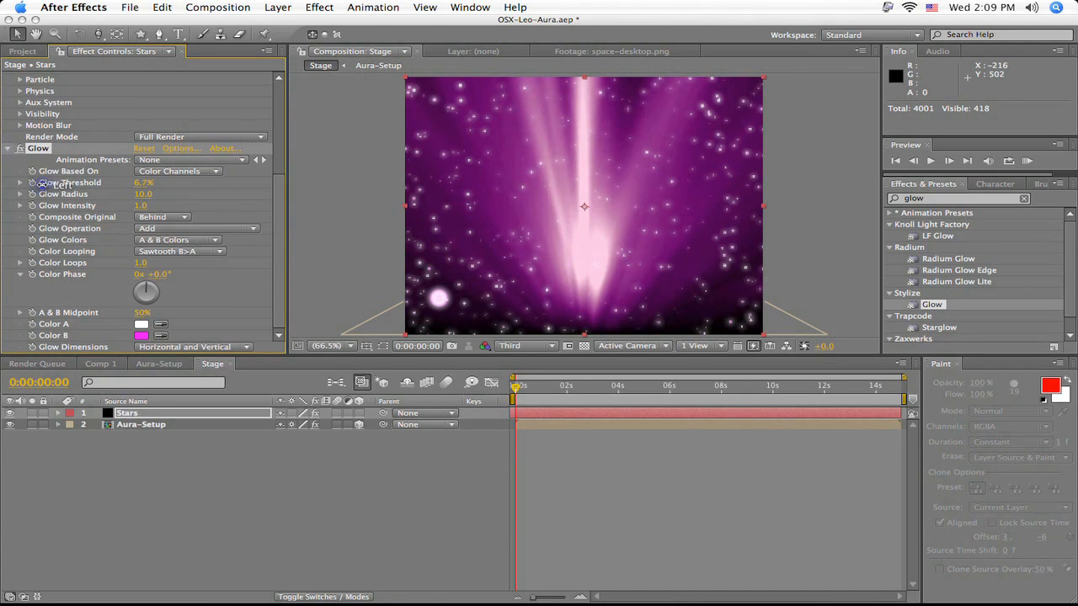
{"action": "left_click_drag", "start_coordinate": [140, 186], "coordinate": [156, 183]}
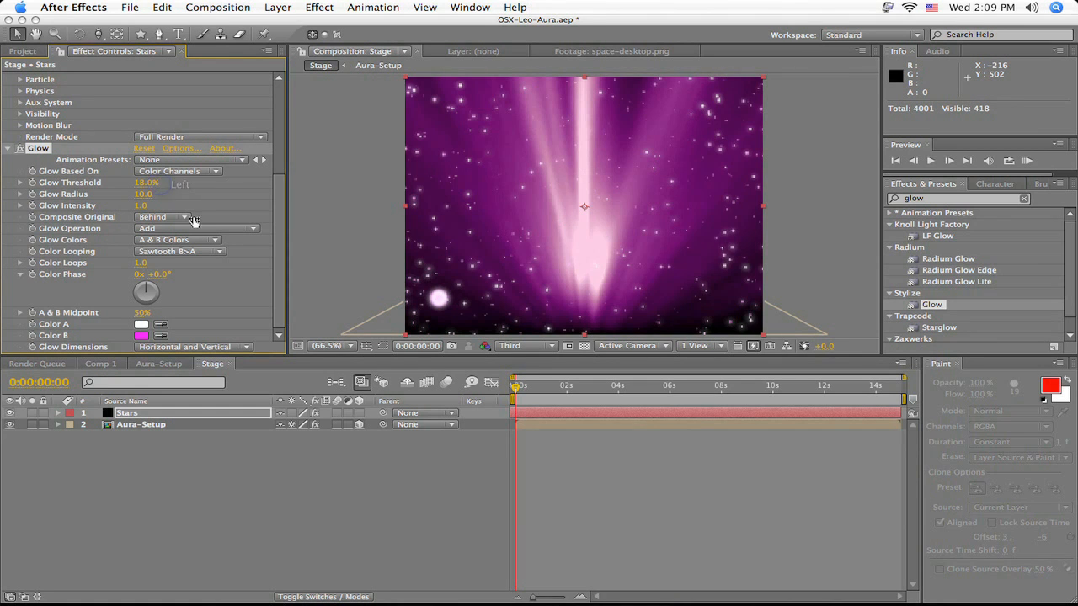
{"action": "left_click_drag", "start_coordinate": [140, 193], "coordinate": [147, 198]}
{"action": "left_click_drag", "start_coordinate": [144, 206], "coordinate": [146, 206]}
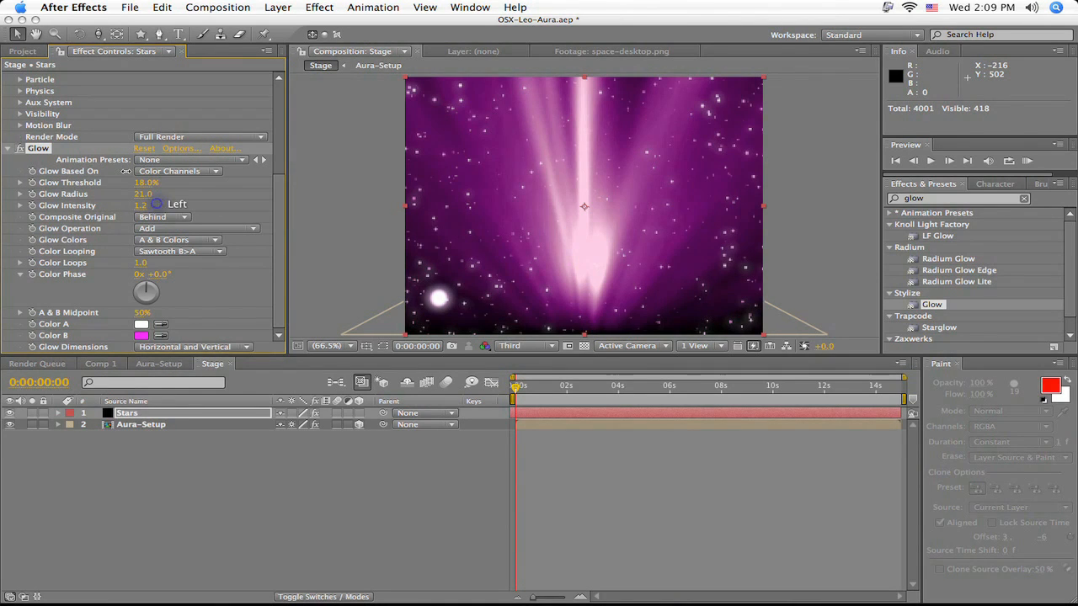
{"action": "left_click", "coordinate": [145, 182]}
{"action": "left_click_drag", "start_coordinate": [144, 181], "coordinate": [157, 184]}
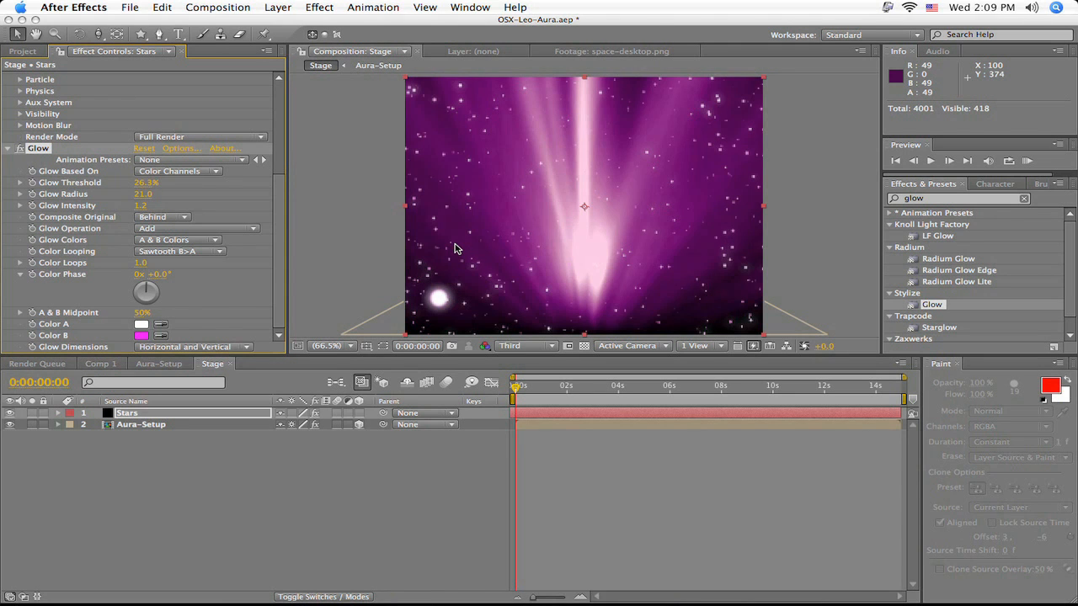
Create a camera named "Camera 1" with the 15mm preset in the Stage composition.
{"action": "key", "text": "super+alt+shift+c"}
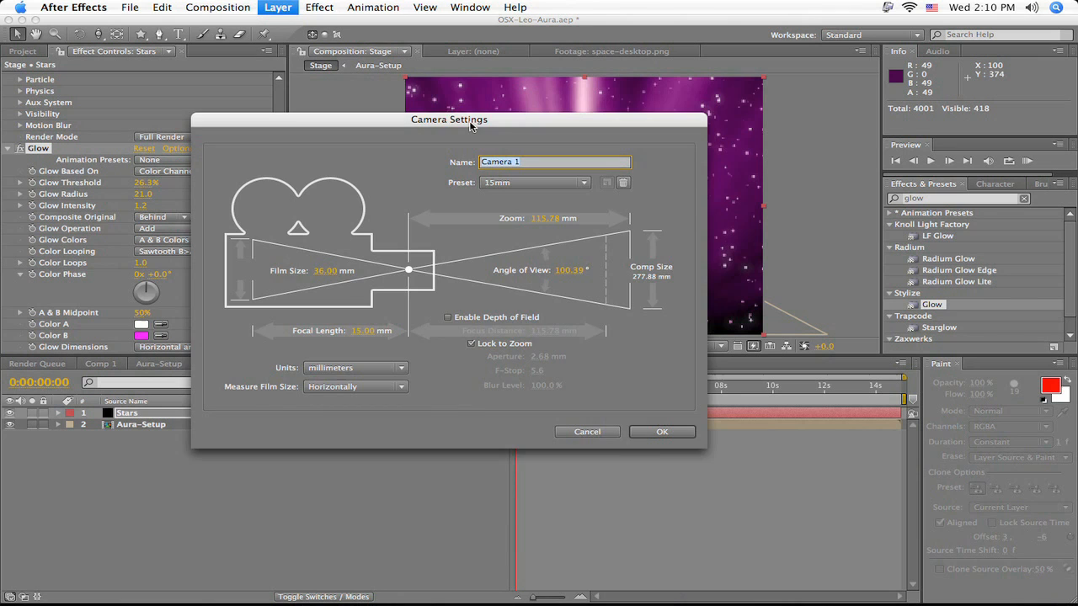
{"action": "left_click_drag", "start_coordinate": [470, 125], "coordinate": [475, 104]}
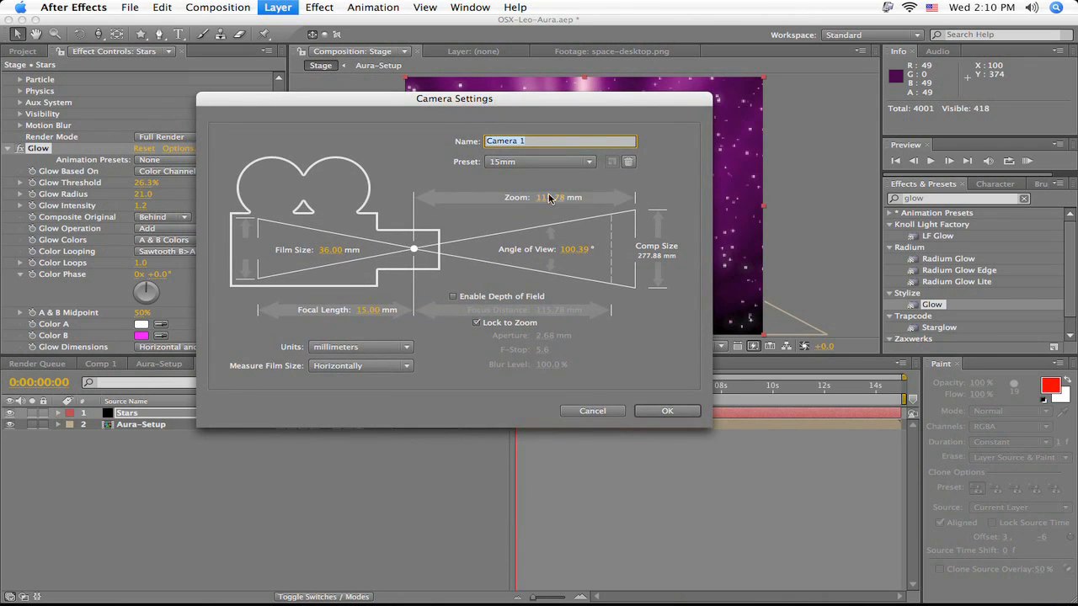
{"action": "left_click", "coordinate": [519, 170]}
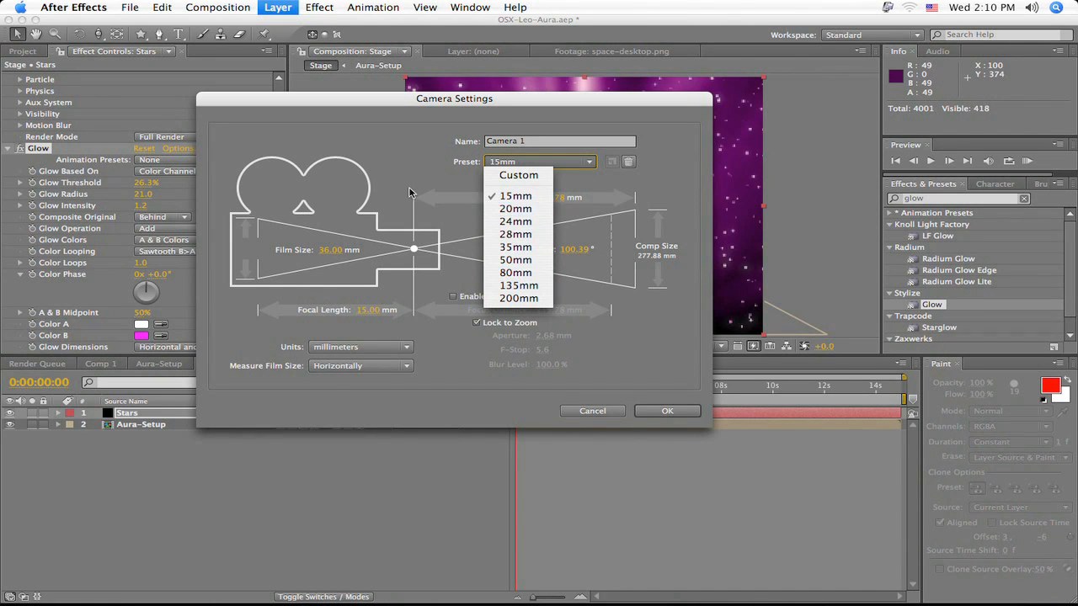
{"action": "left_click", "coordinate": [496, 196]}
{"action": "left_click", "coordinate": [667, 411]}
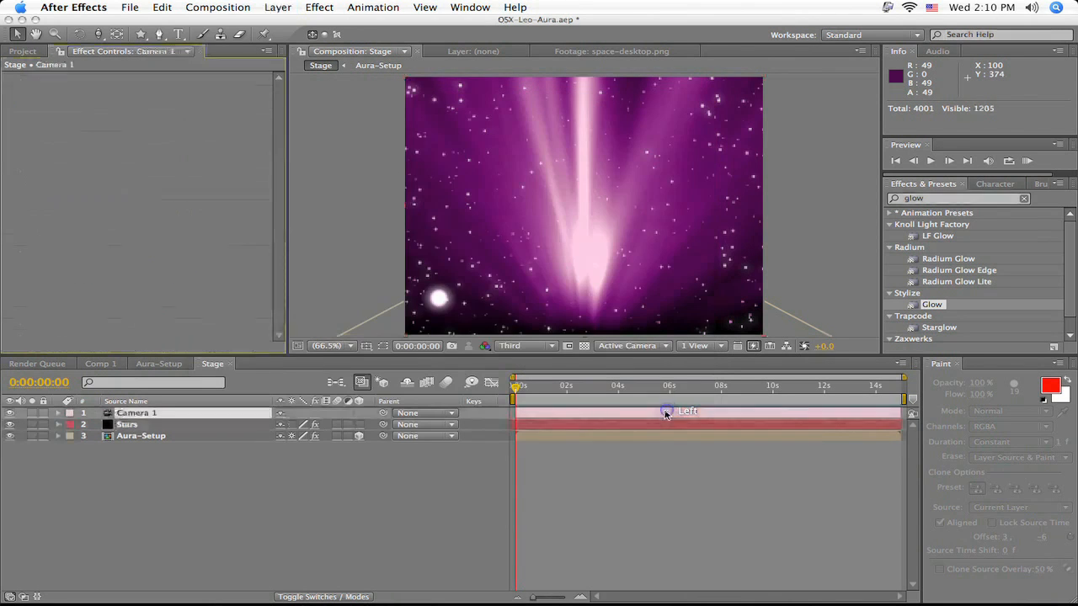
Move Camera 1 slightly along its depth axis with the Track Z Camera tool to reframe the starfield, then return to the Selection tool.
{"action": "left_click", "coordinate": [192, 418]}
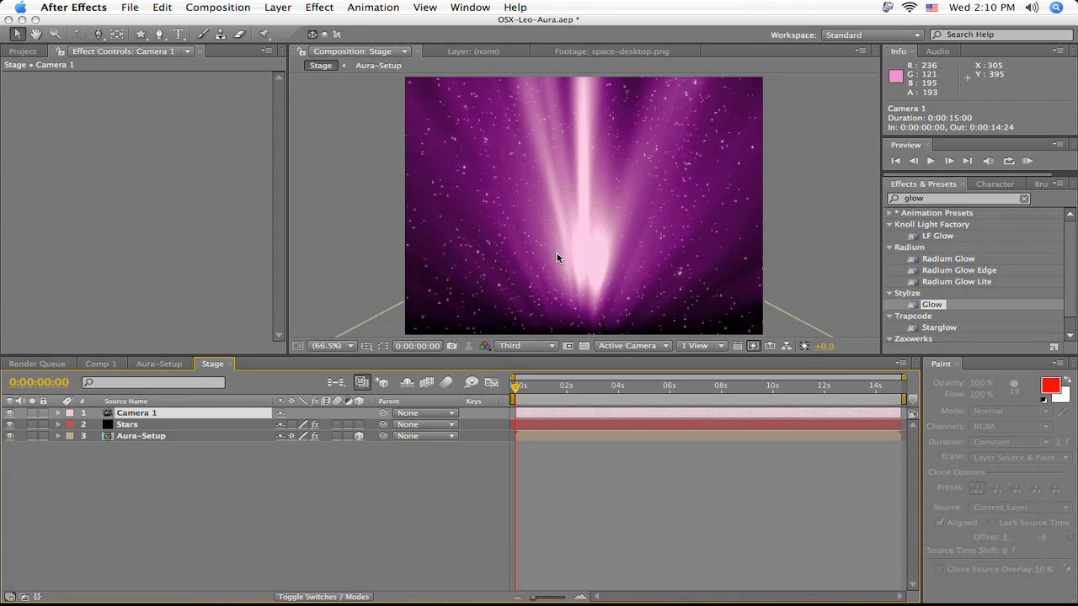
{"action": "key", "text": "c"}
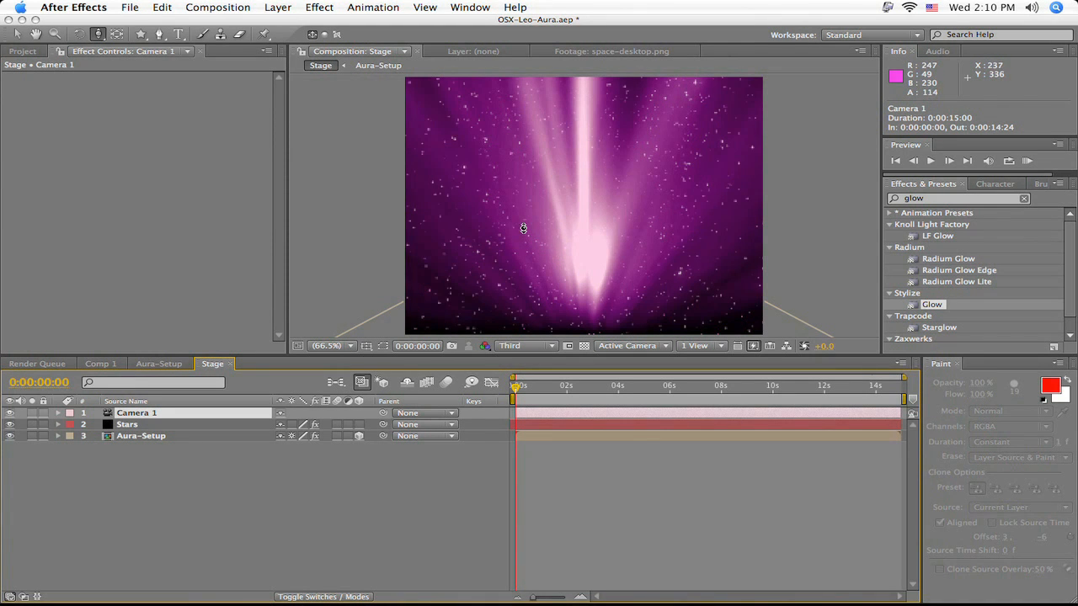
{"action": "key", "text": "c"}
{"action": "key", "text": "c"}
{"action": "key", "text": "c"}
{"action": "key", "text": "c"}
{"action": "left_click_drag", "start_coordinate": [524, 228], "coordinate": [576, 248]}
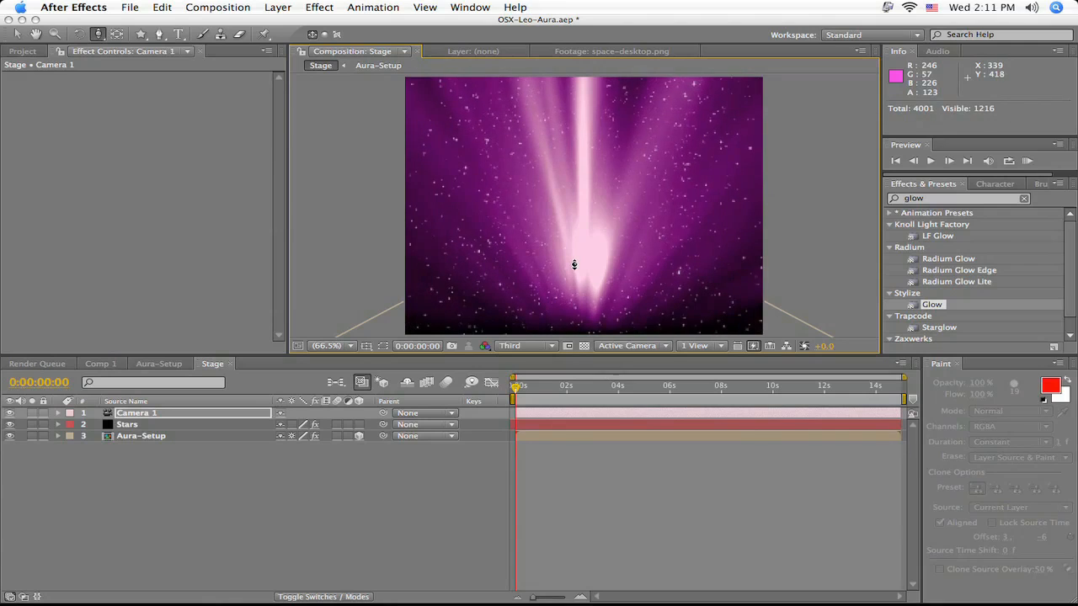
{"action": "left_click_drag", "start_coordinate": [574, 236], "coordinate": [571, 258]}
{"action": "key", "text": "v"}
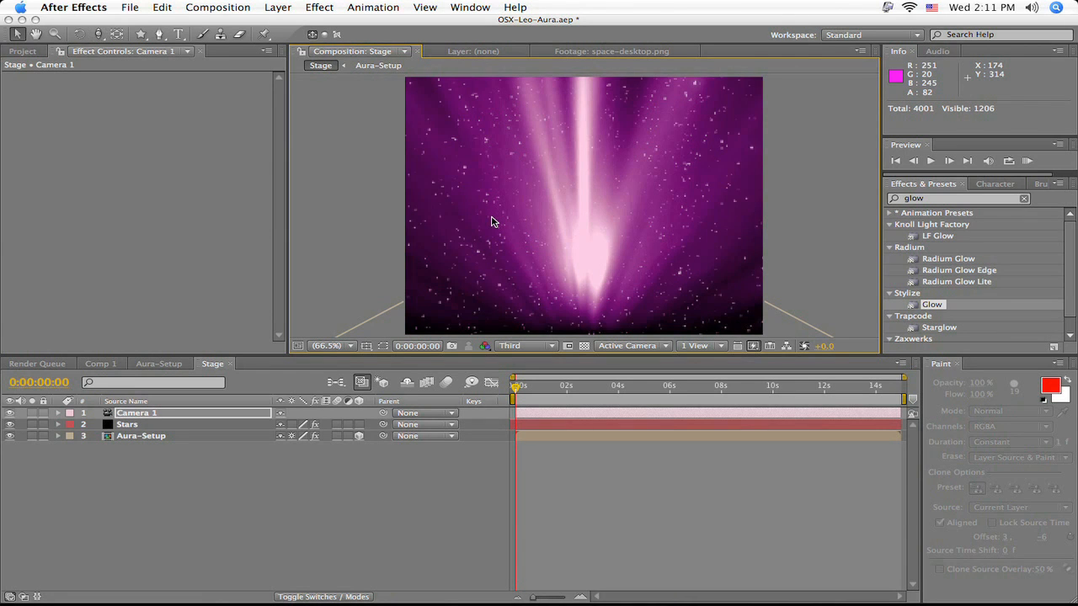
Draw a three-pointed star mask with rounded lobes from the centre of the Aura-Setup layer, working in the Top view.
{"action": "left_click", "coordinate": [174, 437]}
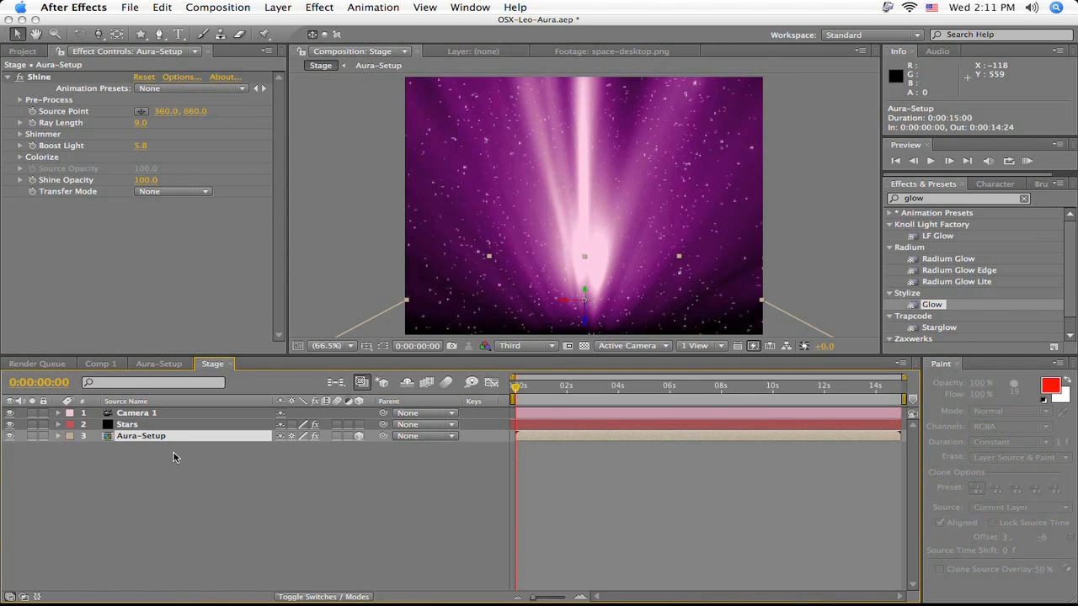
{"action": "left_click", "coordinate": [629, 346]}
{"action": "left_click", "coordinate": [624, 426]}
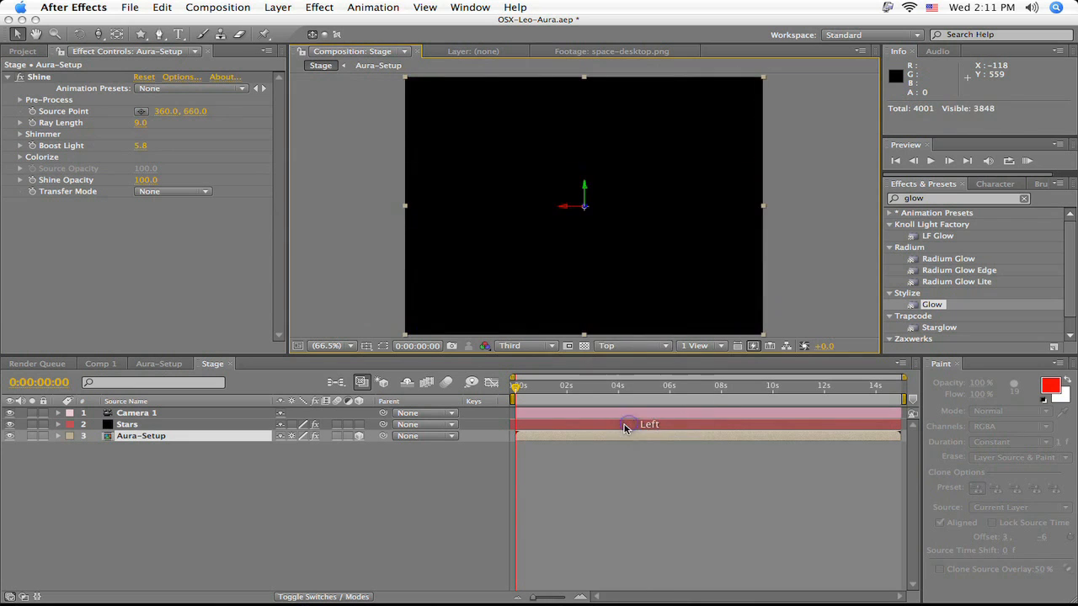
{"action": "left_click", "coordinate": [141, 34]}
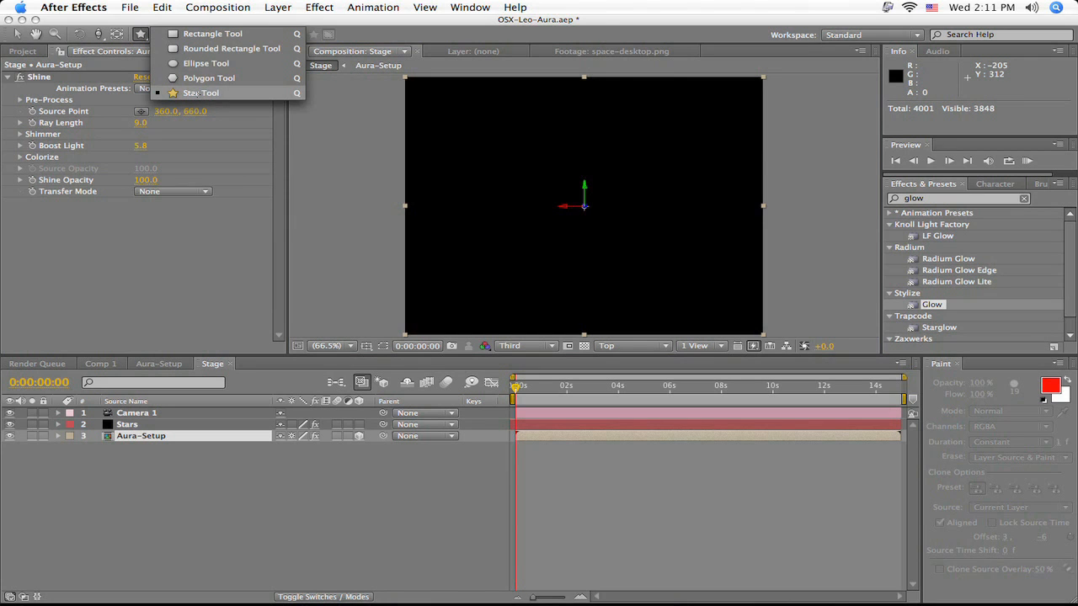
{"action": "left_click", "coordinate": [195, 93]}
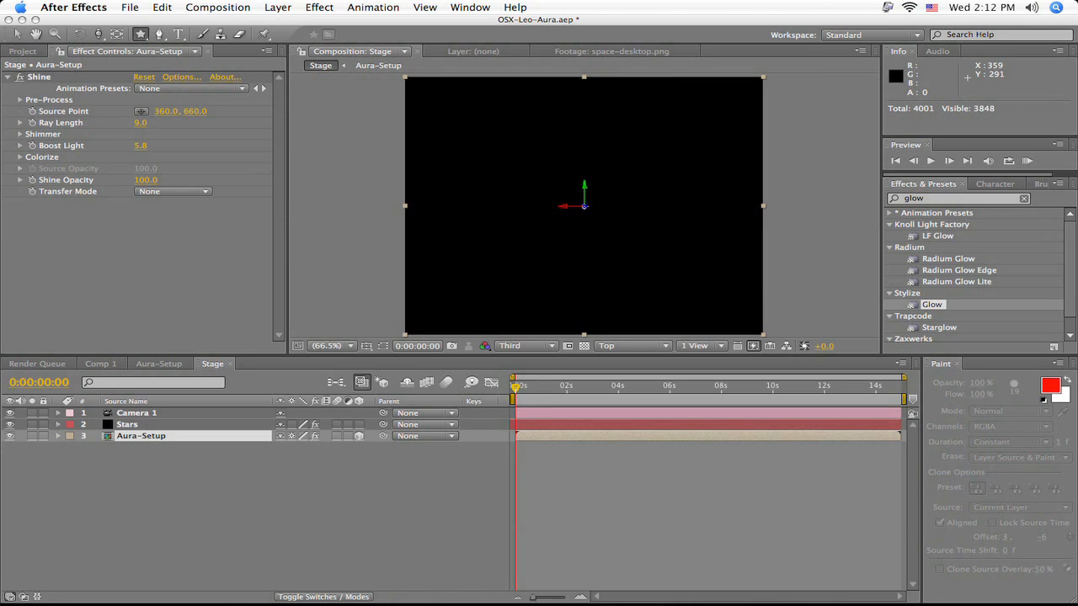
{"action": "left_click_drag", "start_coordinate": [580, 205], "coordinate": [629, 236]}
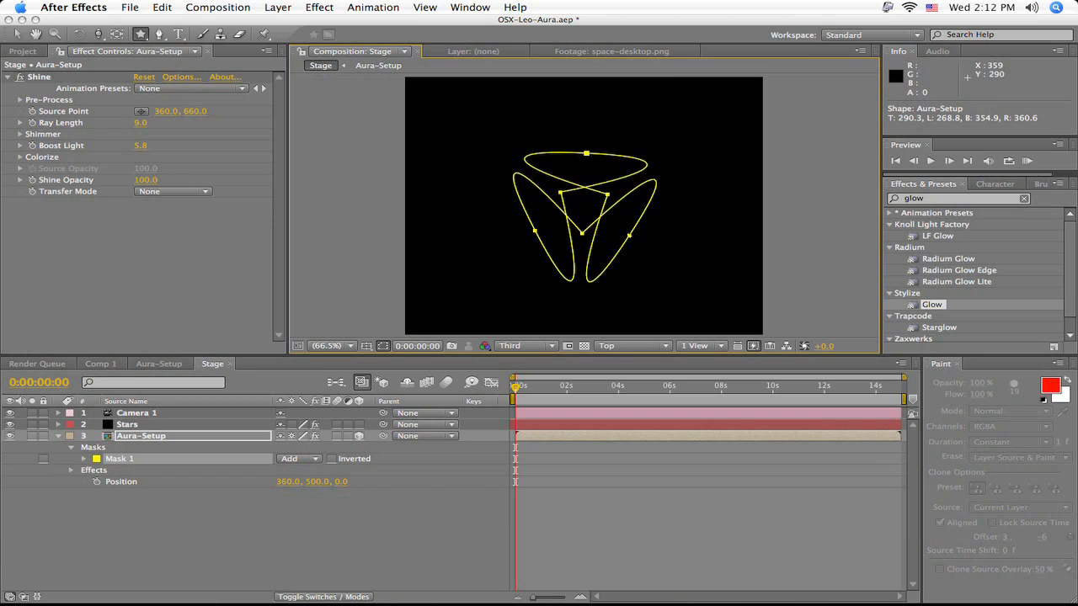
{"action": "left_click_drag", "start_coordinate": [630, 236], "coordinate": [632, 235]}
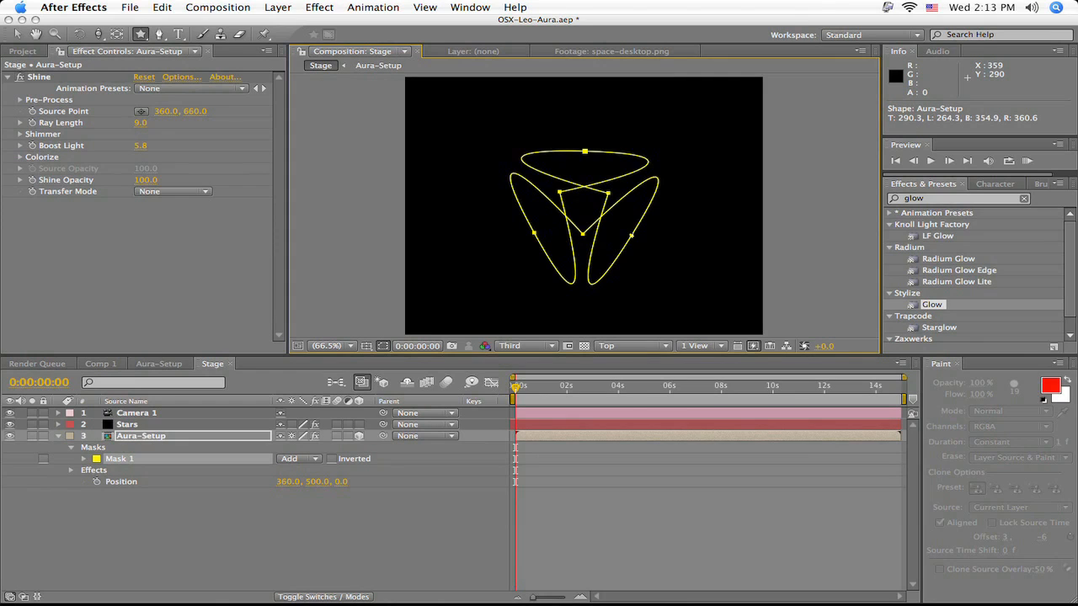
Try seven points on the star mask, and return it to three points.
{"action": "key", "text": "Up"}
{"action": "key", "text": "Up"}
{"action": "key", "text": "Up"}
{"action": "key", "text": "Up"}
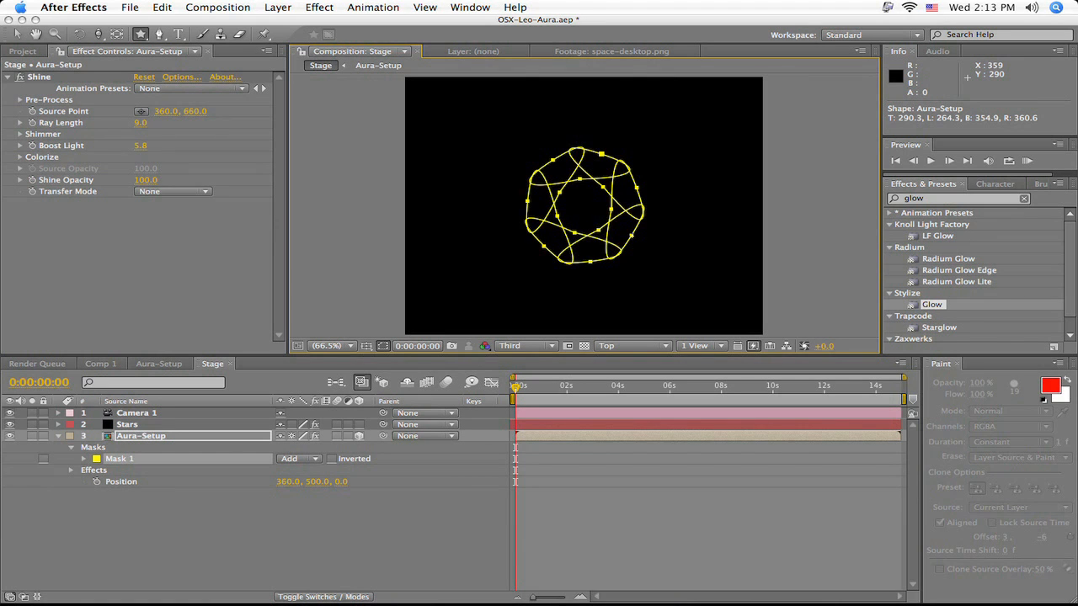
{"action": "key", "text": "Down"}
{"action": "key", "text": "Down"}
{"action": "key", "text": "Down"}
{"action": "key", "text": "Down"}
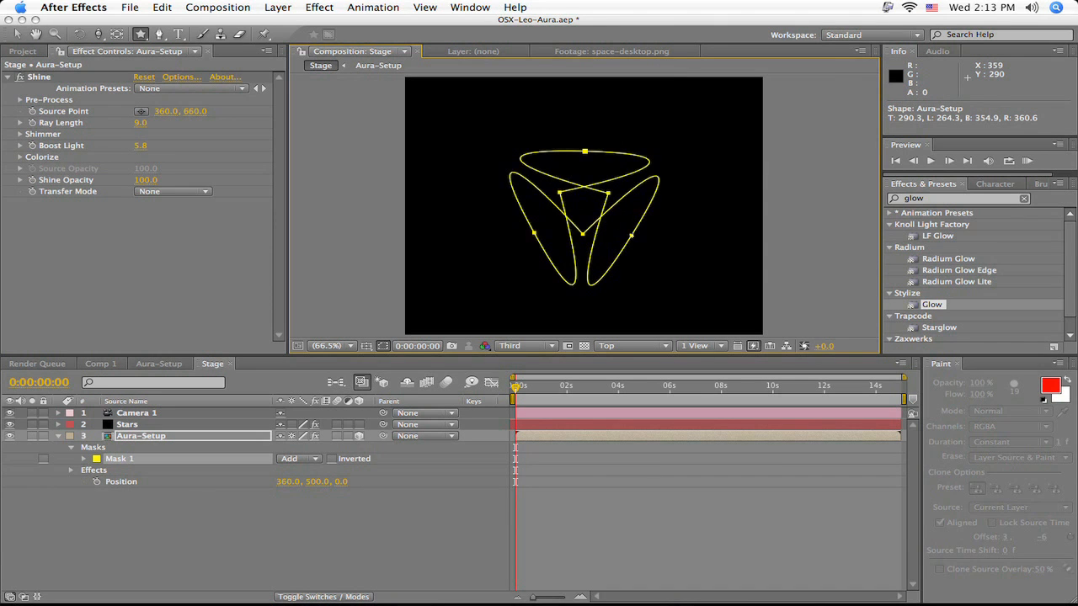
Enlarge the three-pointed star mask slightly and adjust its outer roundness to form three long, separate loops.
{"action": "left_click_drag", "start_coordinate": [631, 235], "coordinate": [634, 235]}
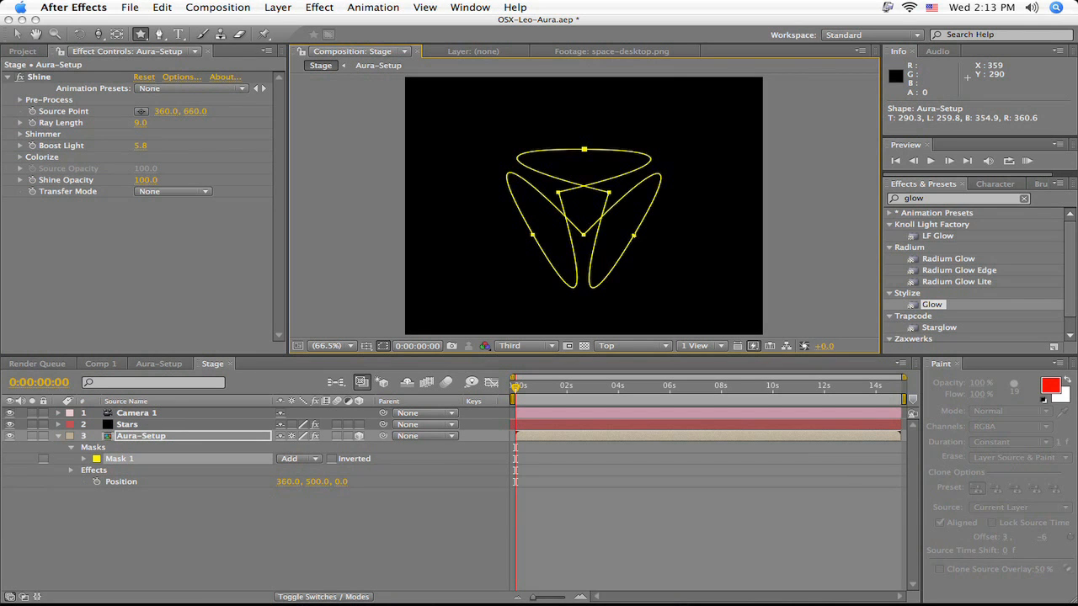
{"action": "key", "text": "Left"}
{"action": "key", "text": "Left"}
{"action": "key", "text": "Left"}
{"action": "key", "text": "Left"}
{"action": "key", "text": "Left"}
{"action": "key", "text": "Left"}
{"action": "key", "text": "Left"}
{"action": "key", "text": "Left"}
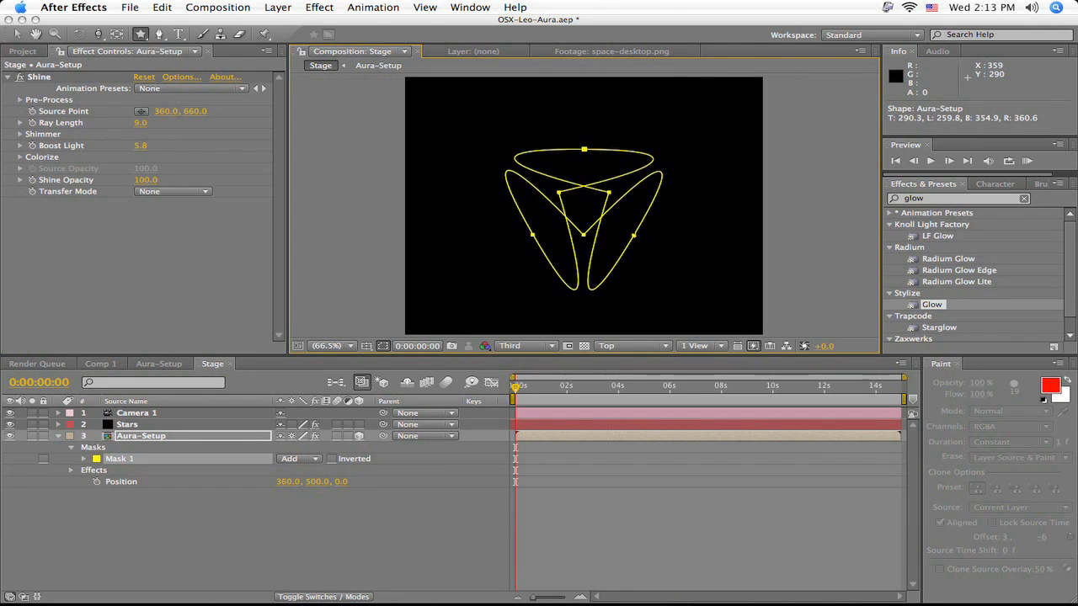
{"action": "key", "text": "Left"}
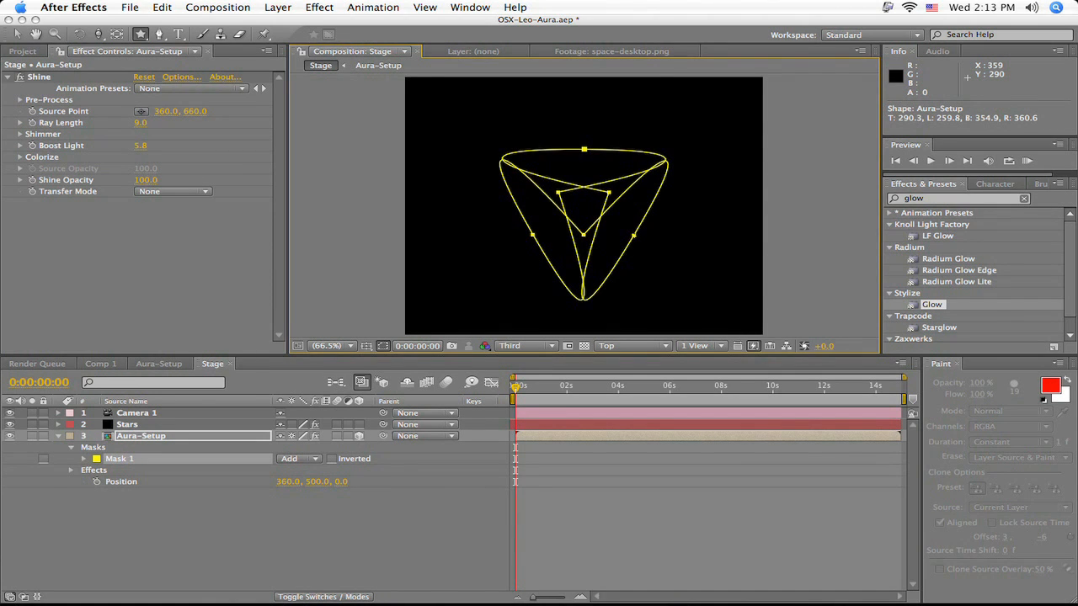
{"action": "key", "text": "Left"}
{"action": "key", "text": "Left"}
{"action": "key", "text": "Left"}
{"action": "key", "text": "Left"}
{"action": "key", "text": "Left"}
{"action": "key", "text": "Left"}
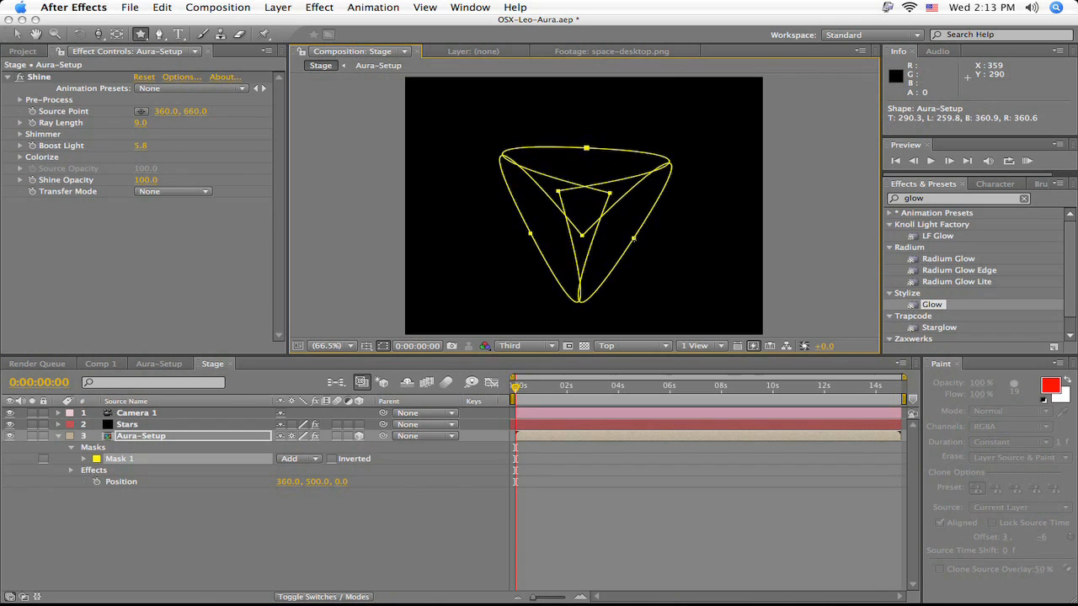
{"action": "left_click_drag", "start_coordinate": [634, 240], "coordinate": [642, 241]}
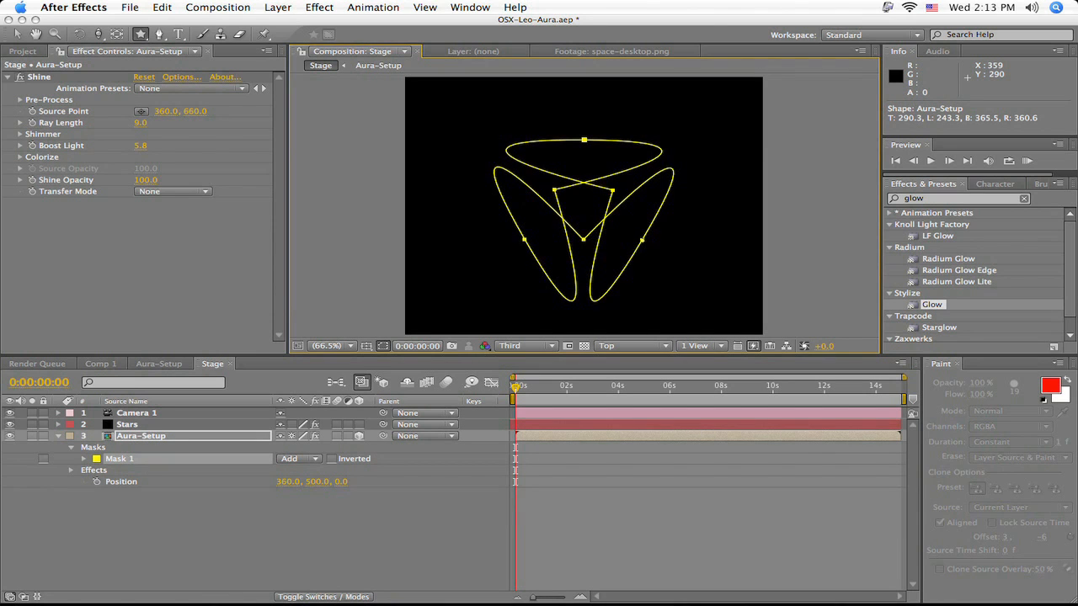
{"action": "left_click_drag", "start_coordinate": [642, 241], "coordinate": [640, 241]}
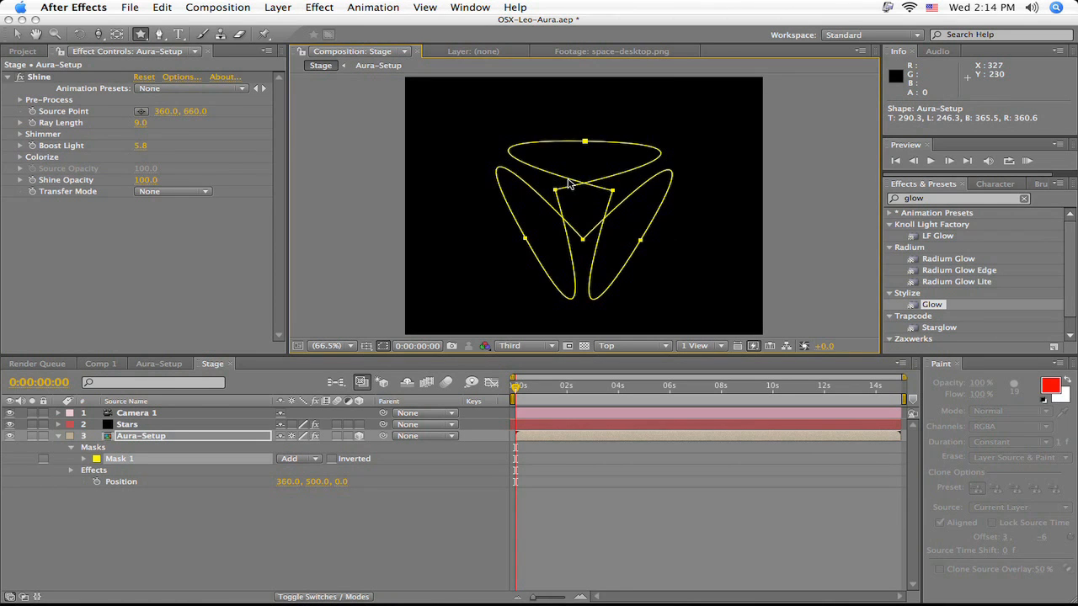
Switch to the Active Camera view and orbit Camera 1 to inspect the masked aura.
{"action": "left_click", "coordinate": [628, 346]}
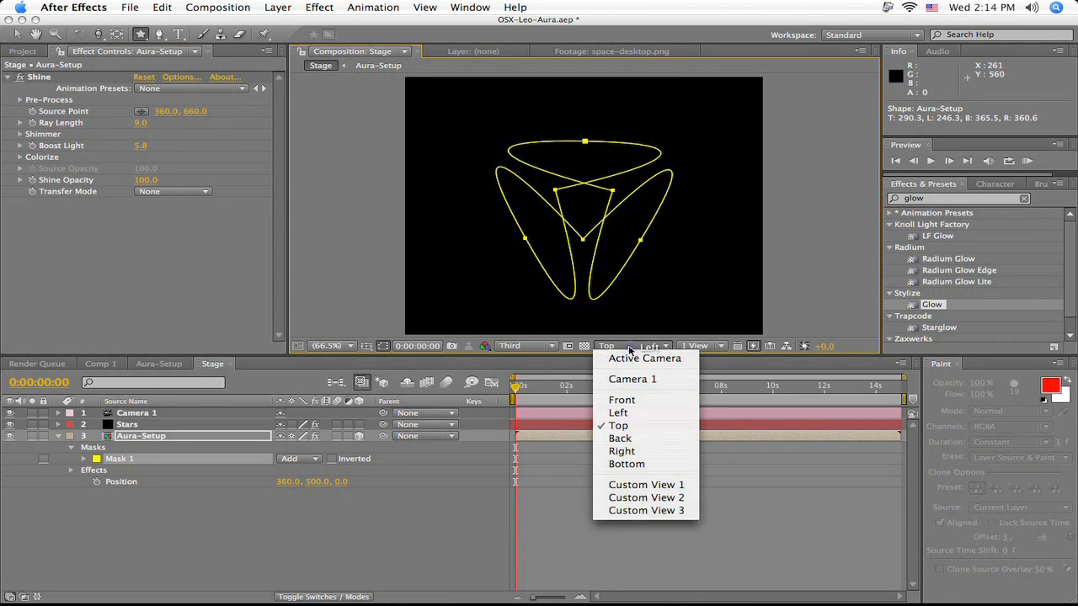
{"action": "left_click", "coordinate": [634, 358]}
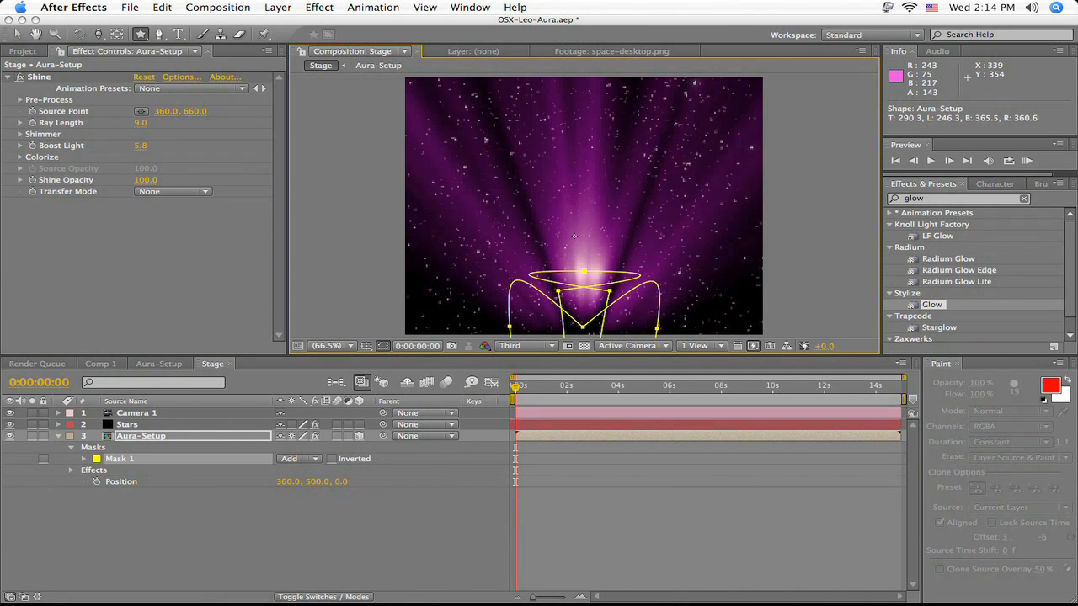
{"action": "key", "text": "c"}
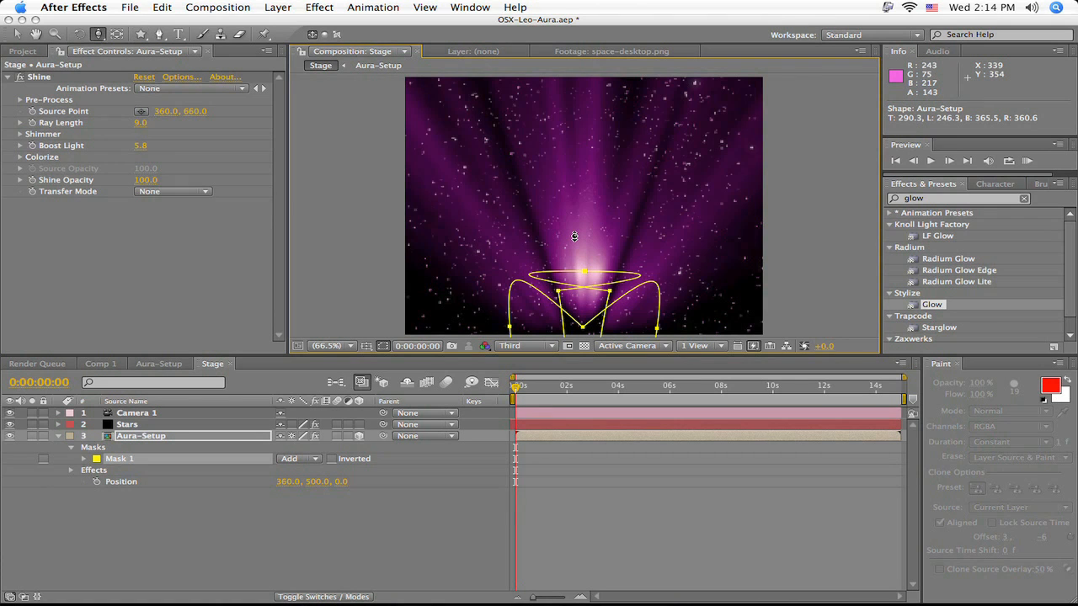
{"action": "mouse_move", "coordinate": [582, 234]}
{"action": "left_mouse_down"}
{"action": "mouse_move", "coordinate": [587, 296]}
{"action": "mouse_move", "coordinate": [592, 245]}
{"action": "left_mouse_up"}
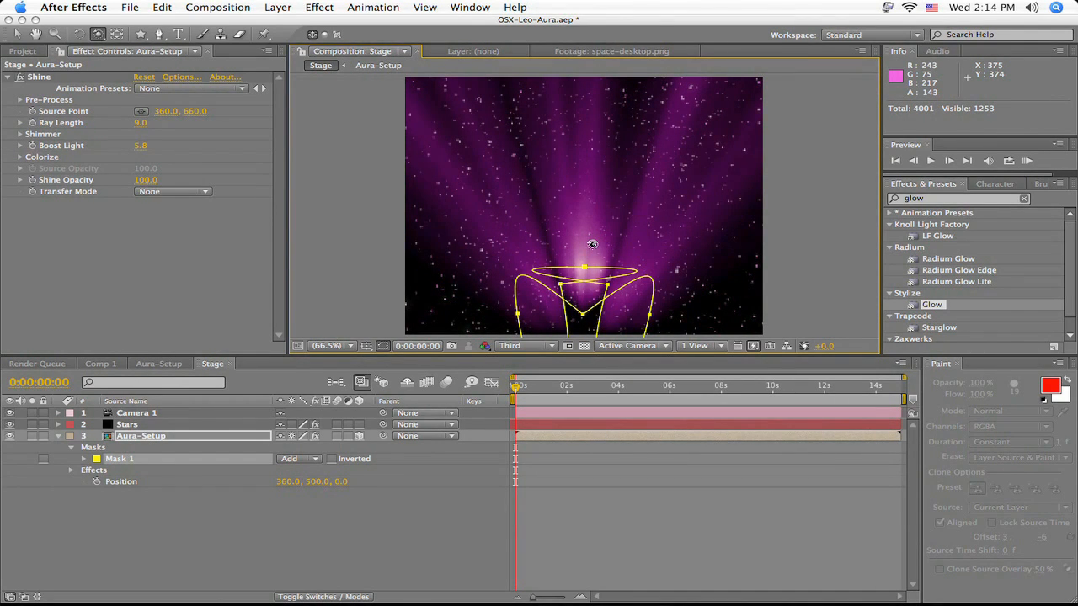
{"action": "mouse_move", "coordinate": [593, 246]}
{"action": "left_mouse_down"}
{"action": "mouse_move", "coordinate": [640, 217]}
{"action": "mouse_move", "coordinate": [565, 236]}
{"action": "mouse_move", "coordinate": [575, 283]}
{"action": "mouse_move", "coordinate": [591, 295]}
{"action": "mouse_move", "coordinate": [578, 295]}
{"action": "mouse_move", "coordinate": [568, 272]}
{"action": "mouse_move", "coordinate": [574, 251]}
{"action": "left_mouse_up"}
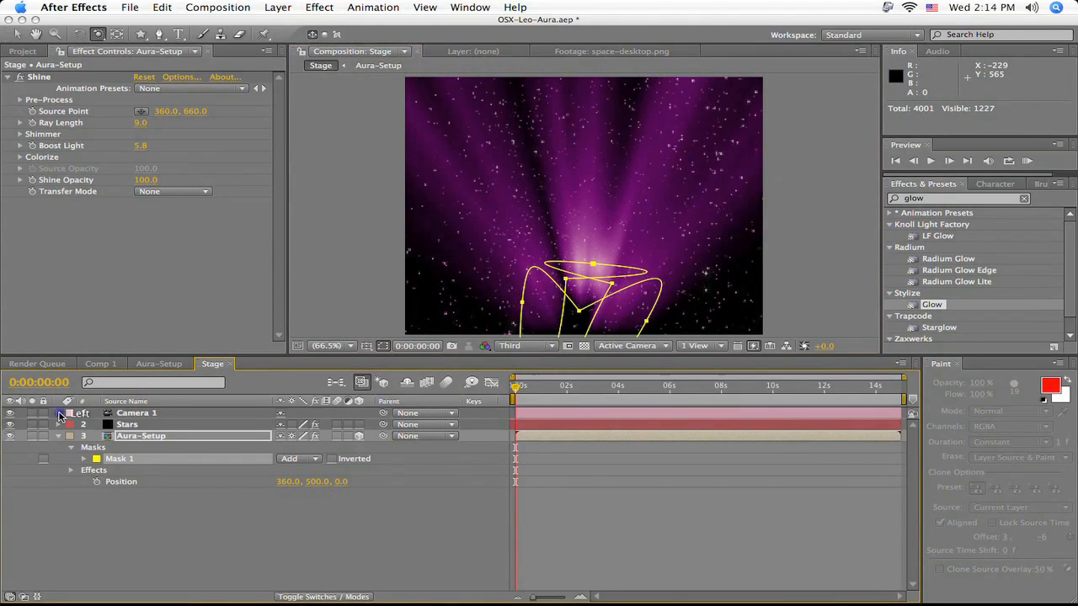
Reset Camera 1's transform properties.
{"action": "left_click", "coordinate": [59, 413]}
{"action": "left_click", "coordinate": [284, 425]}
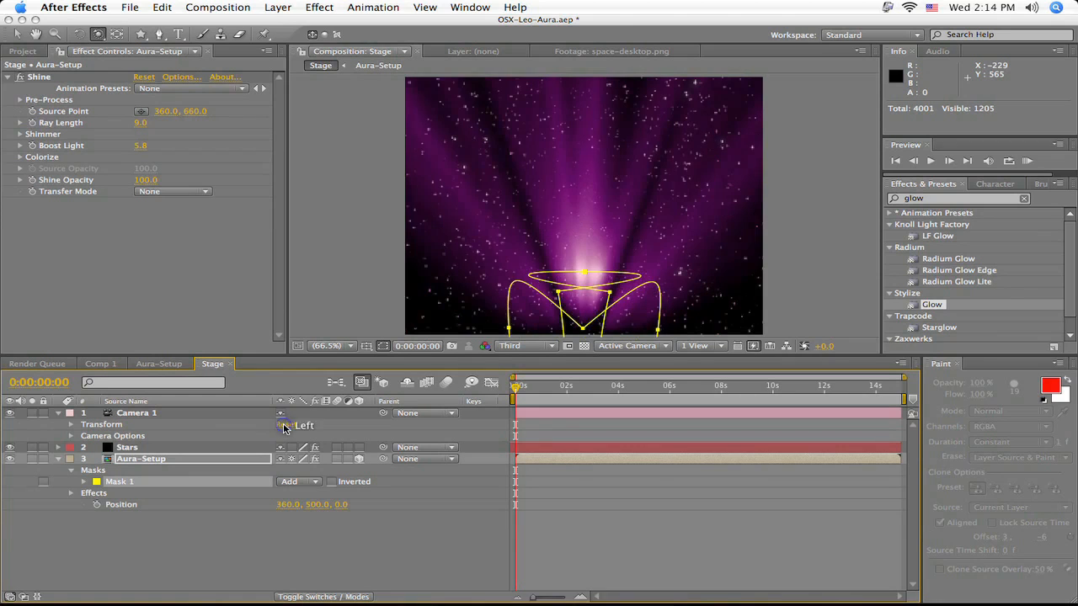
{"action": "left_click", "coordinate": [59, 414]}
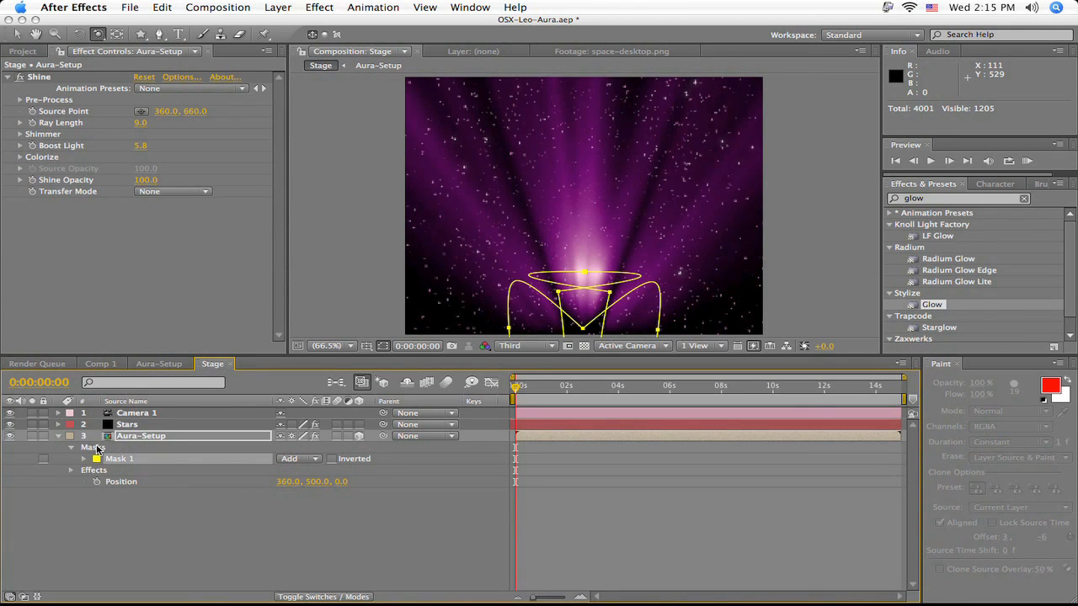
Set Mask 1 on the Aura-Setup layer to a feather of 68 pixels and an expansion of 50 pixels.
{"action": "left_click", "coordinate": [58, 438]}
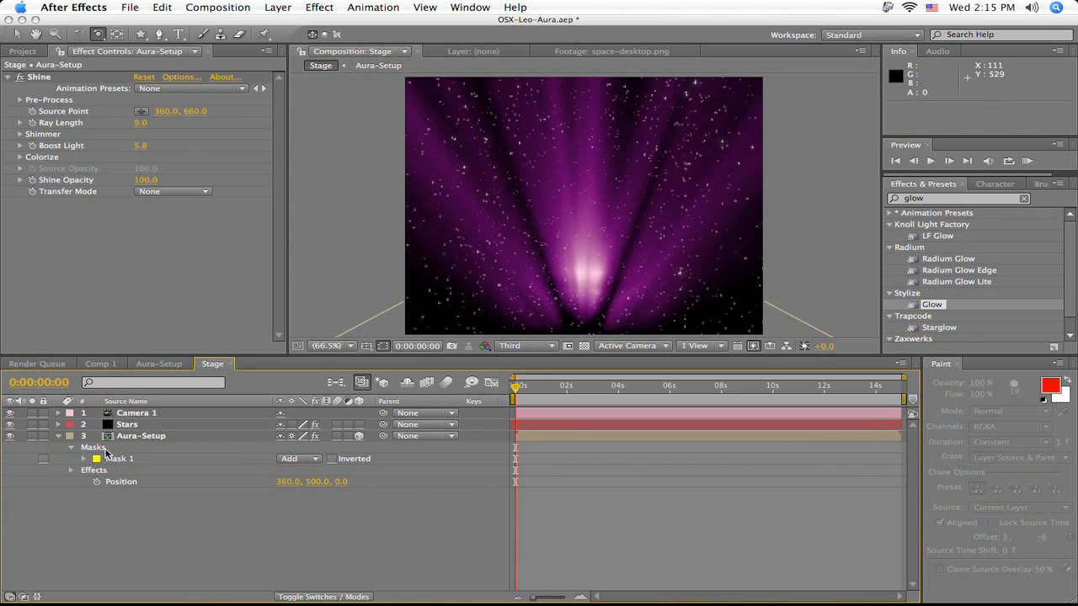
{"action": "left_click", "coordinate": [58, 436]}
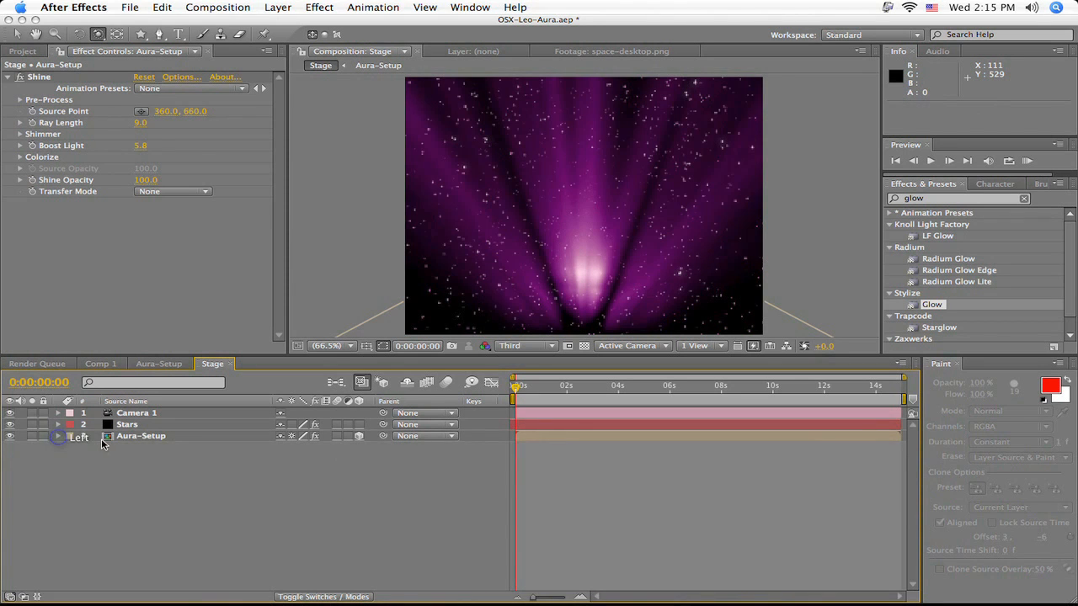
{"action": "left_click", "coordinate": [126, 436]}
{"action": "key", "text": "m"}
{"action": "key", "text": "m"}
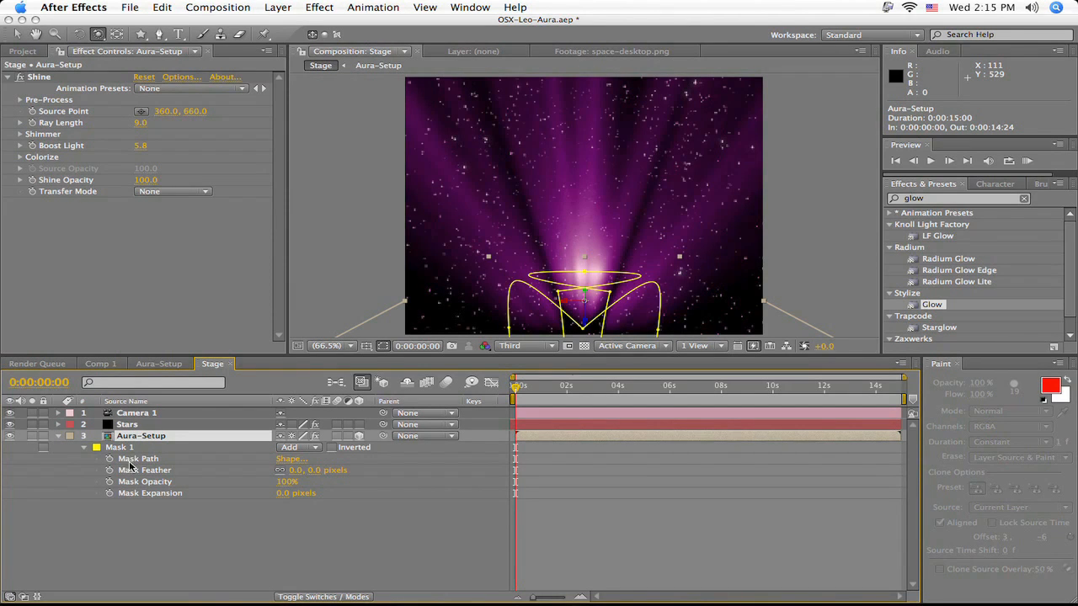
{"action": "left_click_drag", "start_coordinate": [317, 471], "coordinate": [364, 470]}
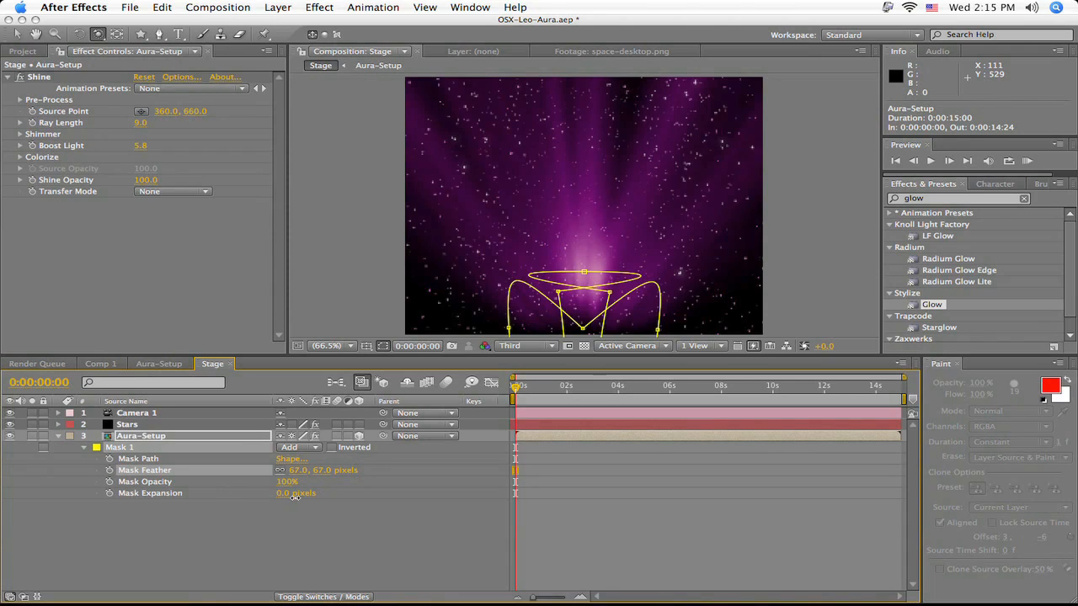
{"action": "left_click_drag", "start_coordinate": [282, 493], "coordinate": [327, 470]}
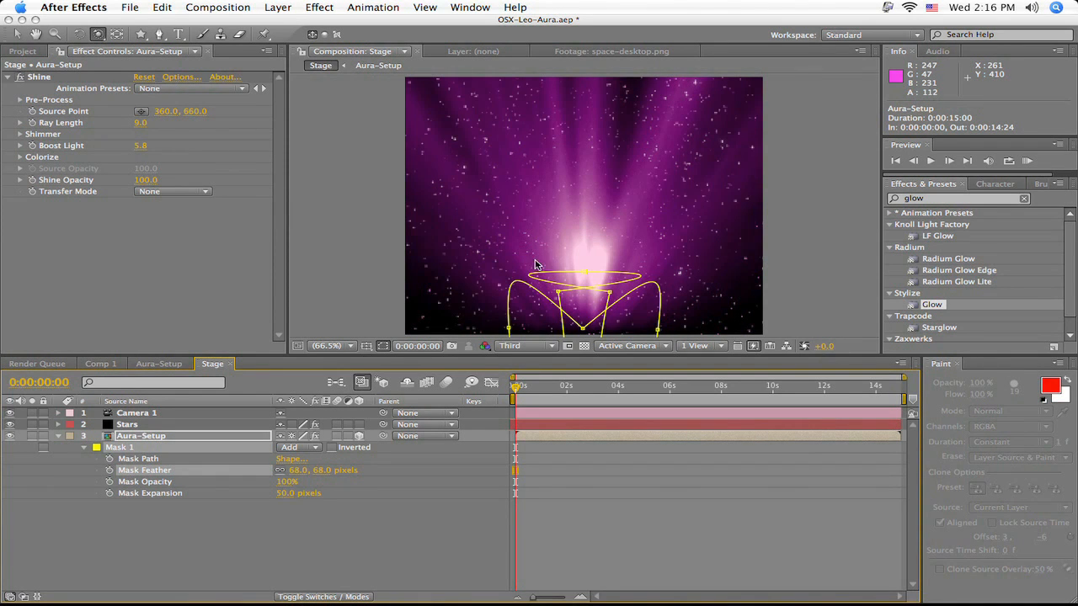
{"action": "left_click", "coordinate": [58, 436]}
{"action": "left_click", "coordinate": [127, 478]}
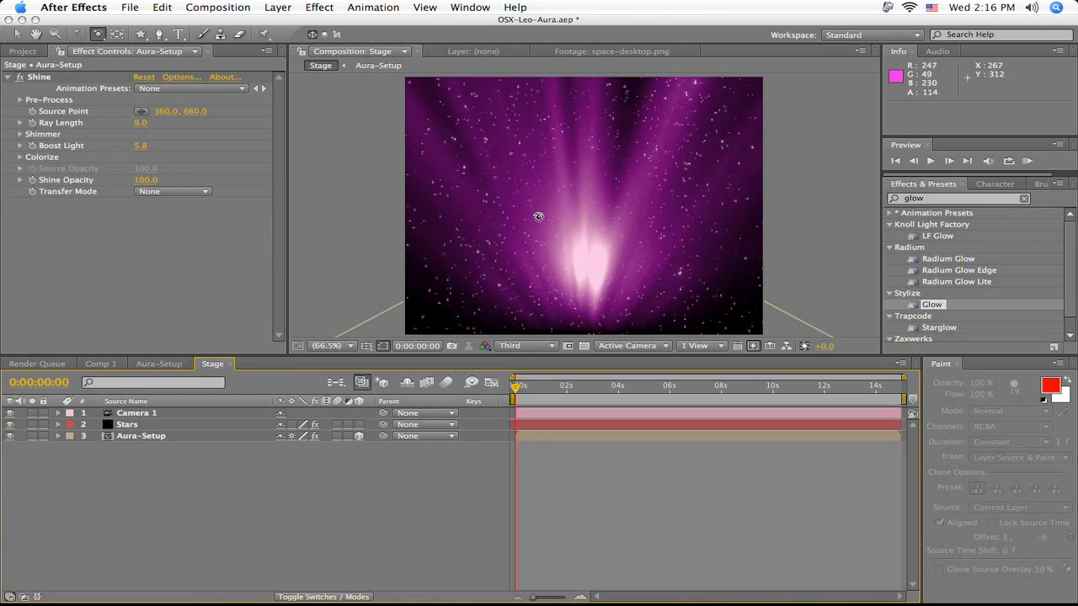
Orbit Camera 1 around the aura and track it along its depth axis to frame the starfield and light streaks.
{"action": "left_click_drag", "start_coordinate": [539, 217], "coordinate": [688, 272]}
{"action": "left_click_drag", "start_coordinate": [592, 280], "coordinate": [578, 281]}
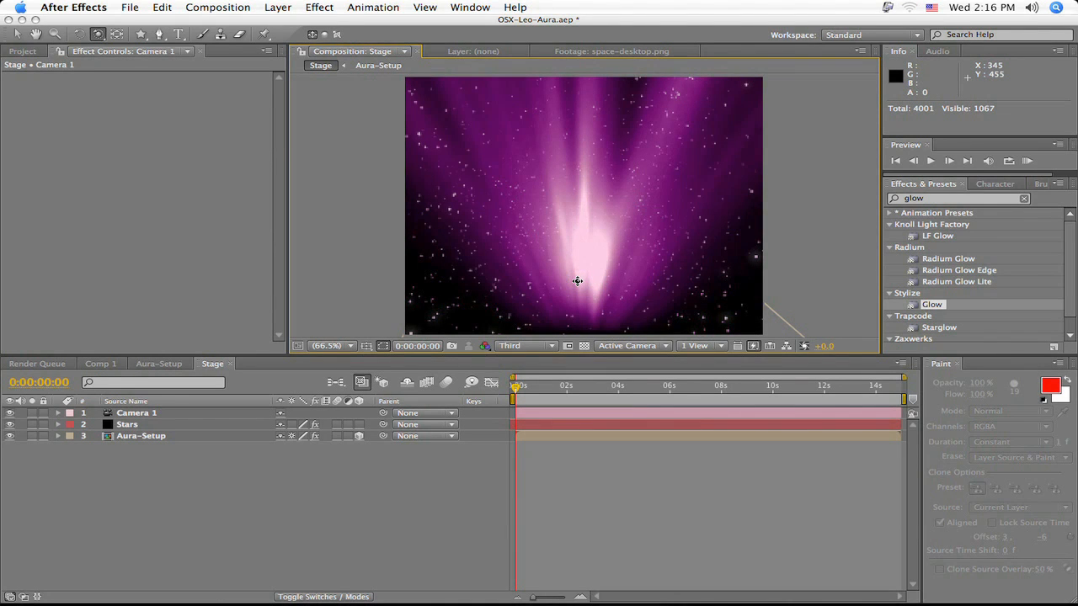
{"action": "key", "text": "c"}
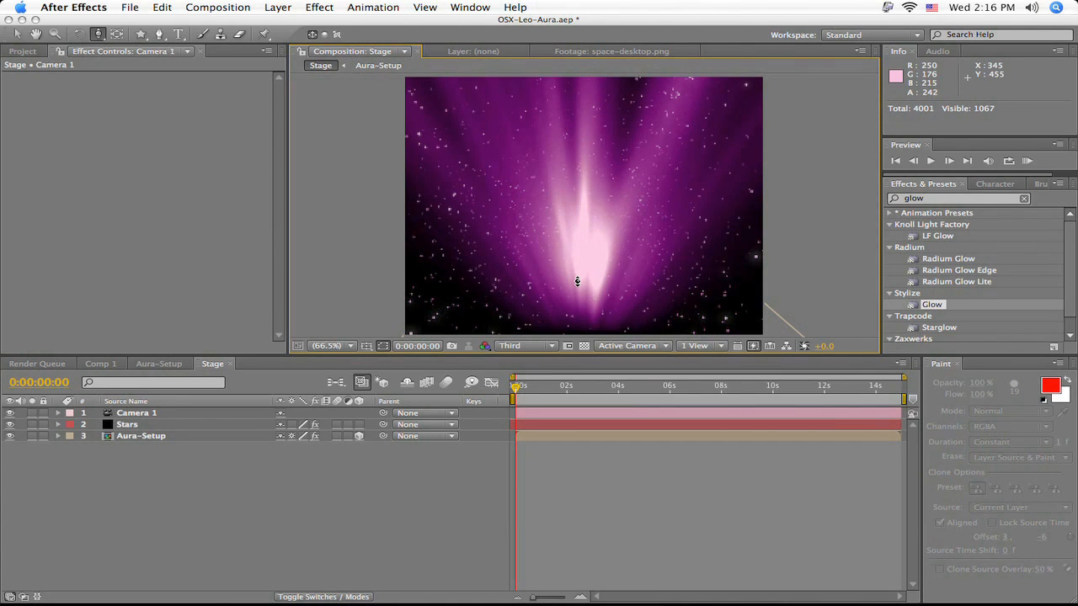
{"action": "left_click_drag", "start_coordinate": [577, 281], "coordinate": [564, 350]}
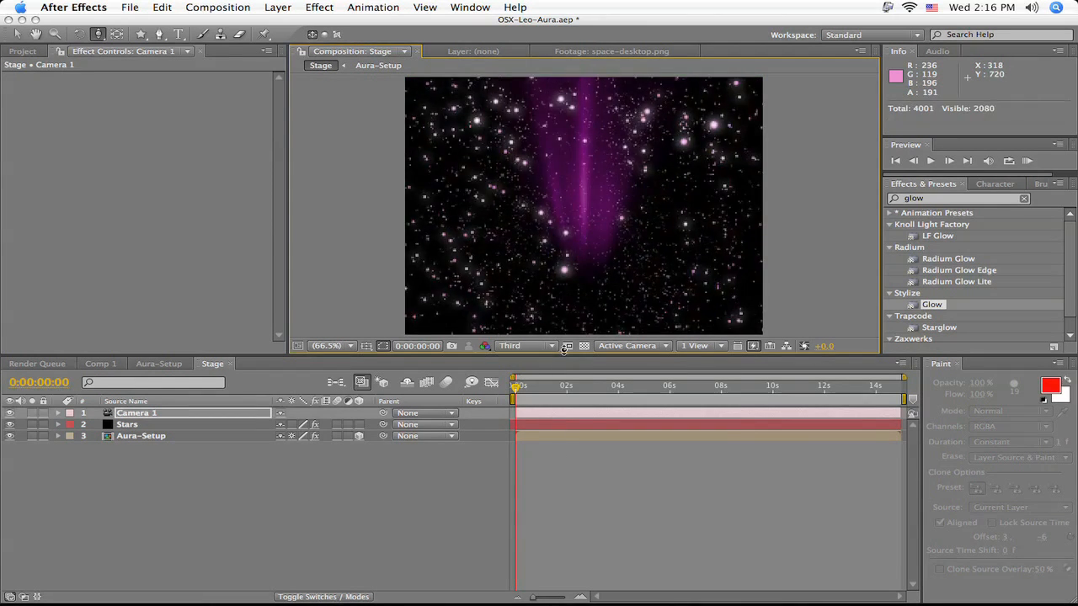
{"action": "left_click_drag", "start_coordinate": [565, 296], "coordinate": [616, 310]}
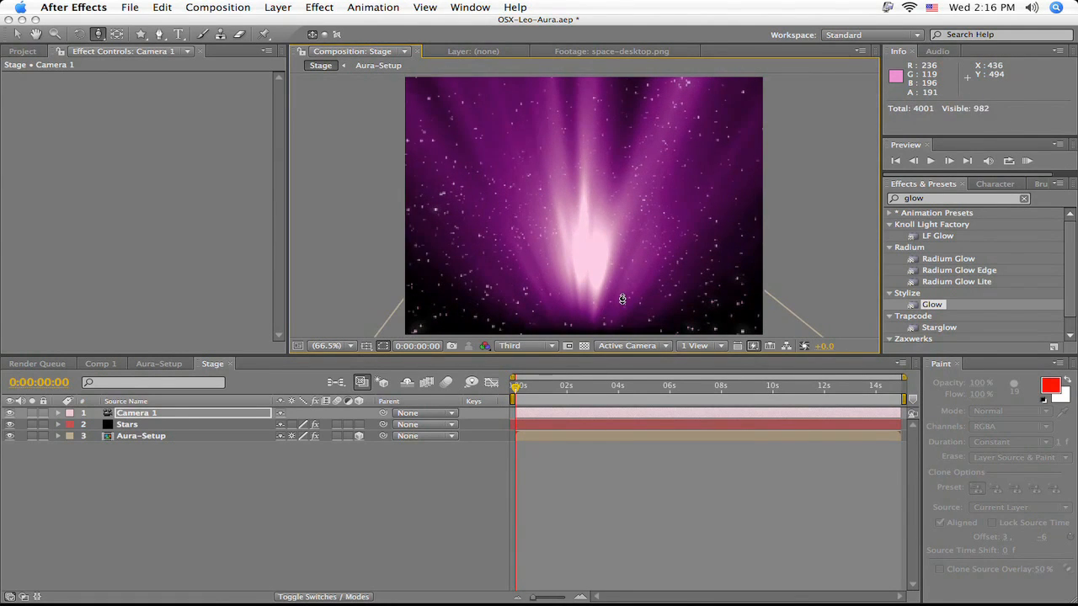
{"action": "left_click_drag", "start_coordinate": [623, 291], "coordinate": [620, 274]}
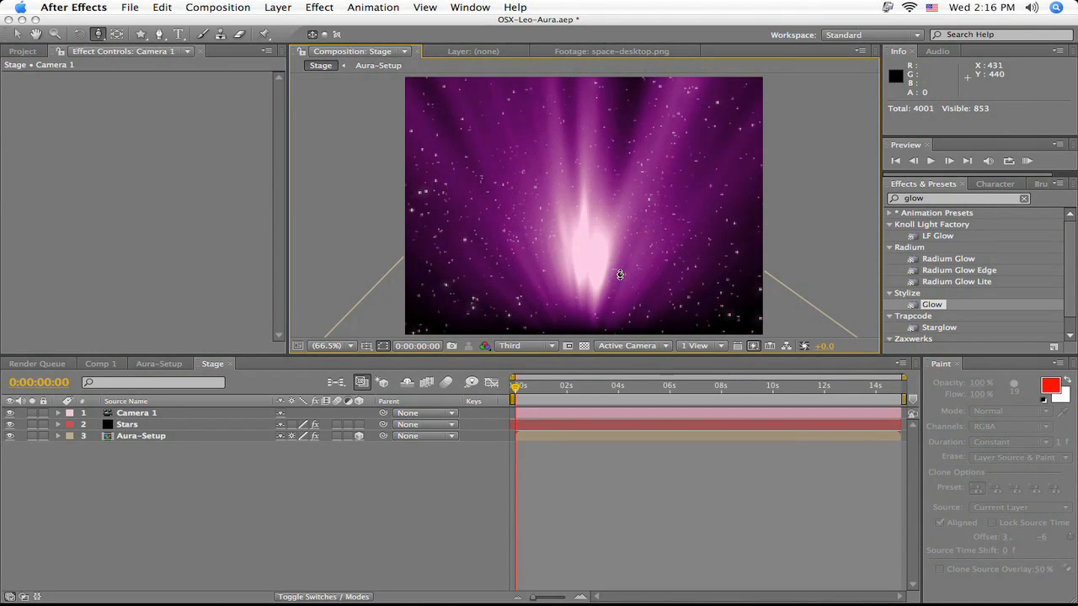